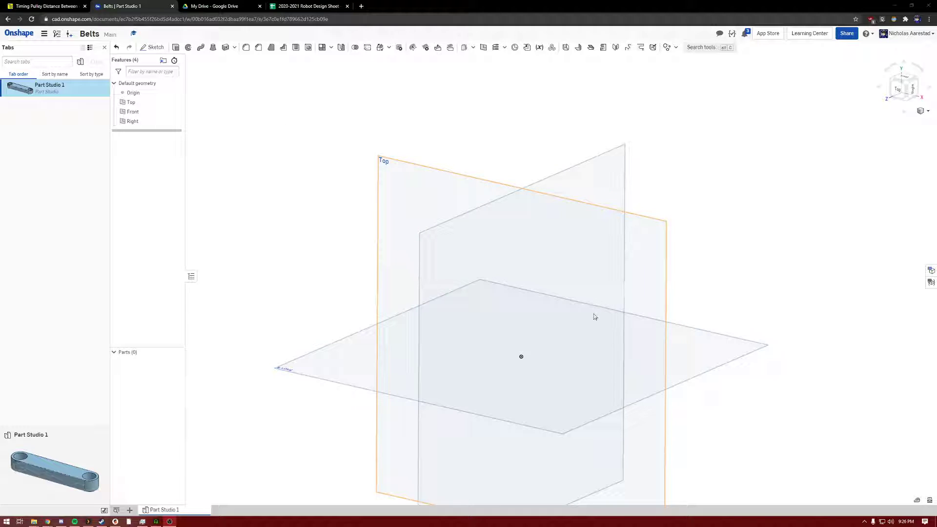
Search the web for vexpro in a new browser tab and open the VEXpro site's belts and pulleys category under Motion
{"action": "right_click_drag", "start_coordinate": [712, 228], "coordinate": [542, 249]}
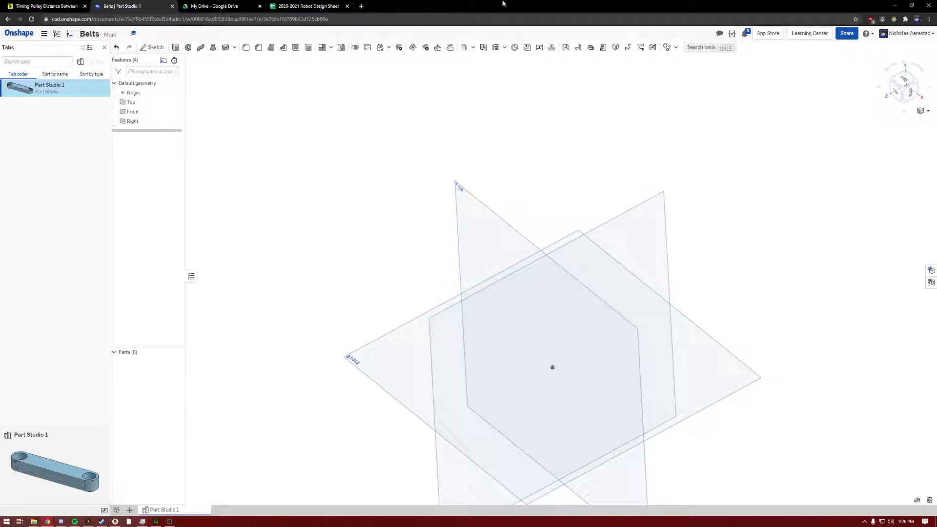
{"action": "left_click", "coordinate": [361, 6]}
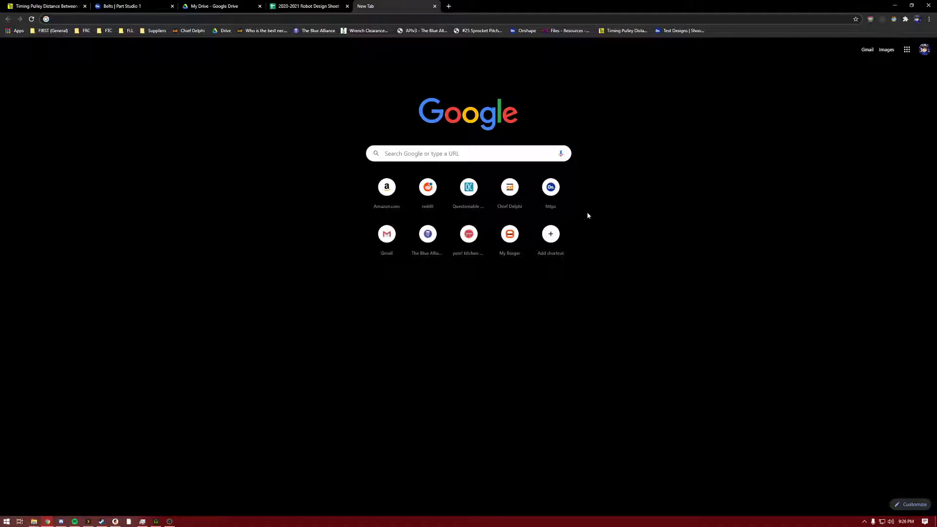
{"action": "type", "text": "vexpro"}
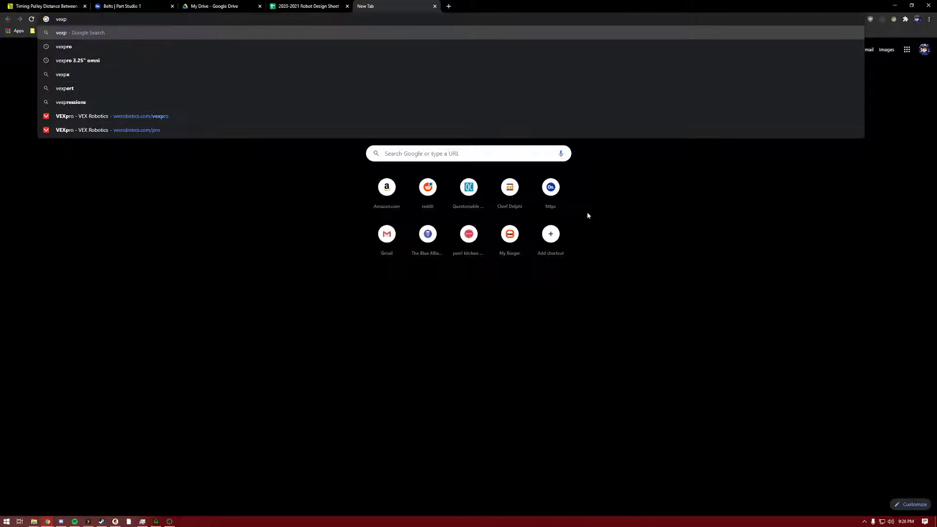
{"action": "key", "text": "Return"}
{"action": "left_click", "coordinate": [103, 103]}
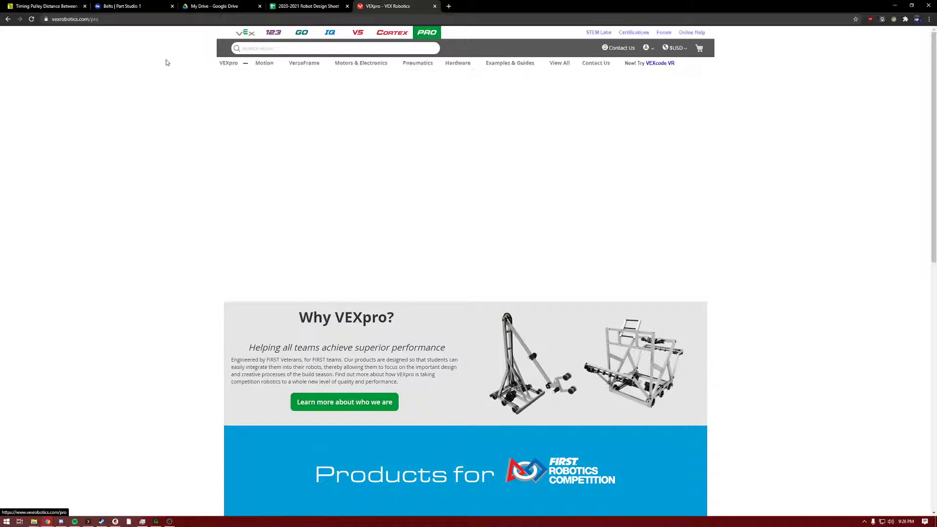
{"action": "mouse_move", "coordinate": [264, 63]}
{"action": "left_click", "coordinate": [285, 186]}
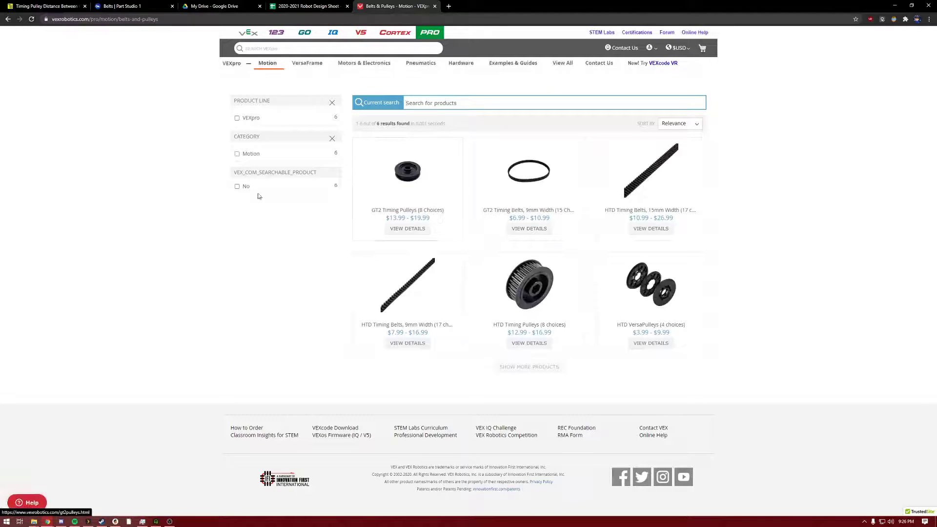
Open the GT2 9mm, HTD 15mm and HTD 9mm timing belt product pages in separate tabs and bring the GT2 page forward
{"action": "middle_click", "coordinate": [550, 217]}
{"action": "middle_click", "coordinate": [666, 209]}
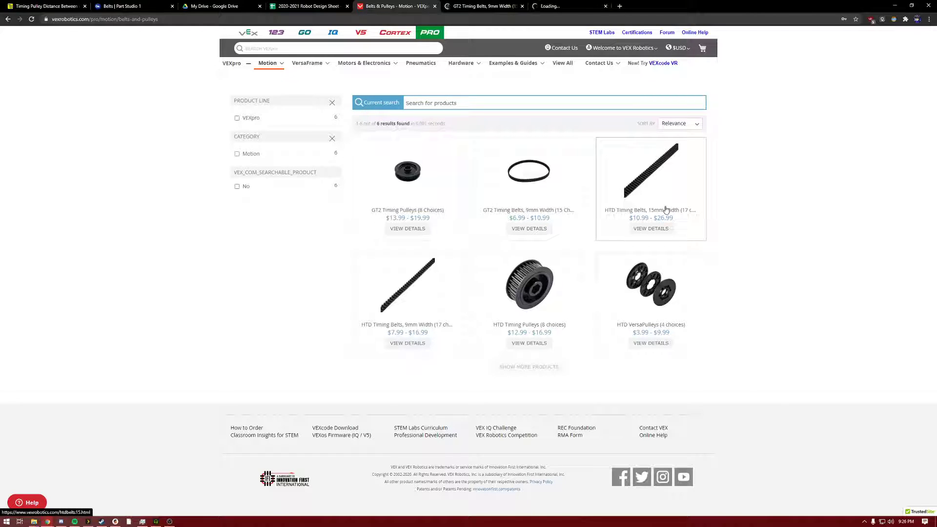
{"action": "middle_click", "coordinate": [396, 322]}
{"action": "left_click", "coordinate": [559, 6]}
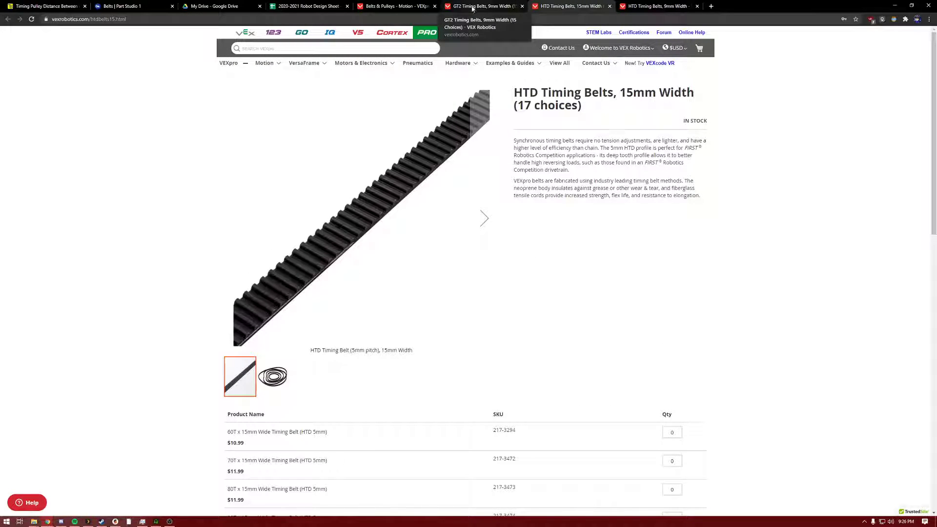
{"action": "left_click", "coordinate": [473, 7]}
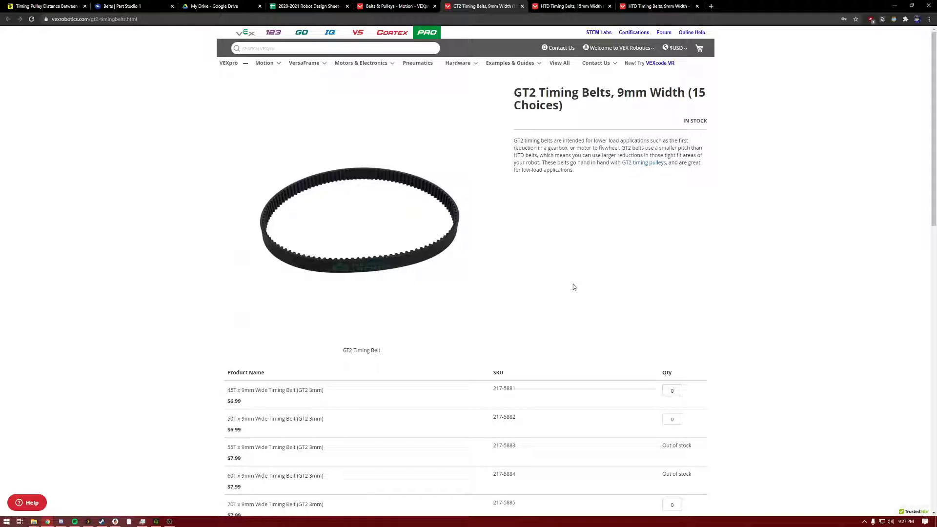
Examine the belt sizes and product names listed for the GT2 9mm and HTD 15mm timing belts
{"action": "double_click", "coordinate": [314, 390]}
{"action": "scroll", "coordinate": [307, 362], "scroll_direction": "down", "scroll_amount": 5}
{"action": "scroll", "coordinate": [308, 360], "scroll_direction": "up", "scroll_amount": 5}
{"action": "key", "text": "ctrl+Tab"}
{"action": "scroll", "coordinate": [323, 391], "scroll_direction": "down", "scroll_amount": 2}
{"action": "mouse_move", "coordinate": [327, 323]}
{"action": "left_mouse_down"}
{"action": "mouse_move", "coordinate": [317, 324]}
{"action": "mouse_move", "coordinate": [327, 323]}
{"action": "left_mouse_up"}
{"action": "left_click", "coordinate": [316, 323]}
{"action": "left_click", "coordinate": [579, 200]}
{"action": "scroll", "coordinate": [579, 201], "scroll_direction": "up", "scroll_amount": 2}
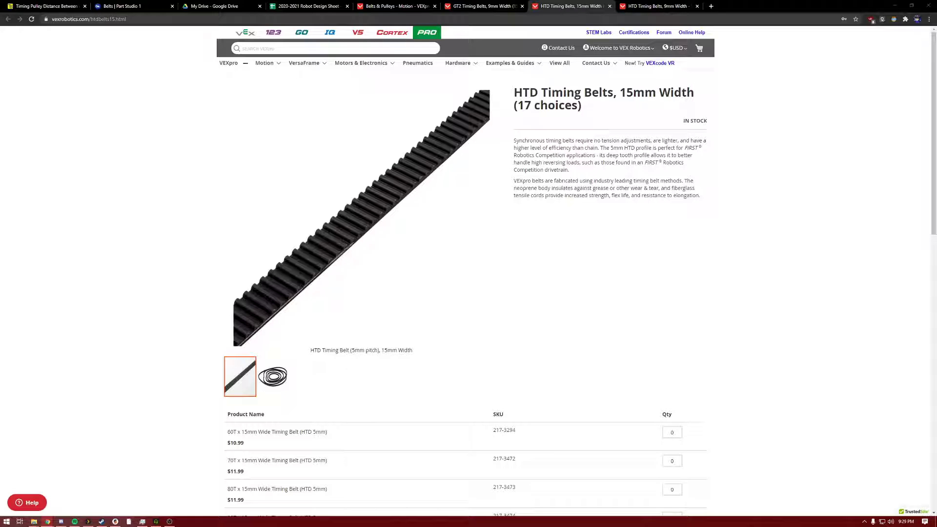
Switch to the 2020-2021 Robot Design Sheet and examine its pulley pitch diameter and belt calculators on the Mechanical sheet
{"action": "left_click", "coordinate": [308, 6]}
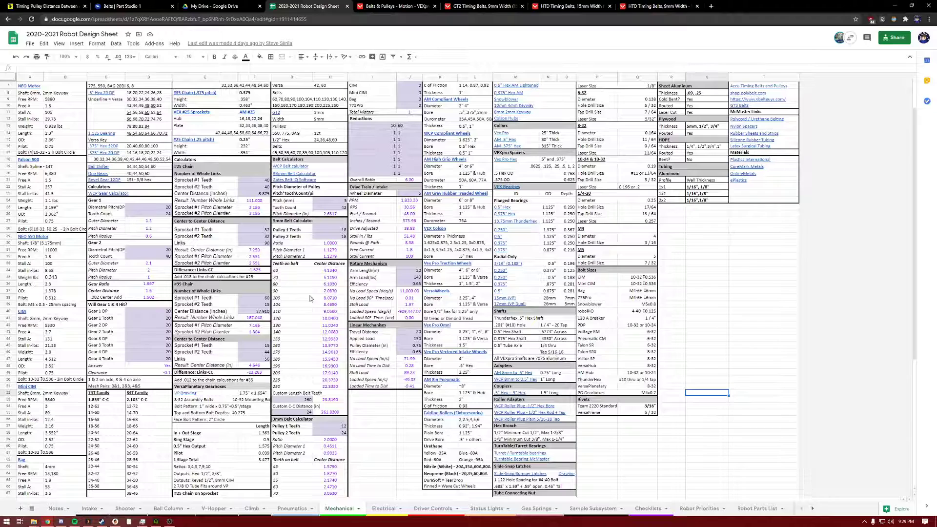
{"action": "scroll", "coordinate": [311, 299], "scroll_direction": "up", "scroll_amount": 1}
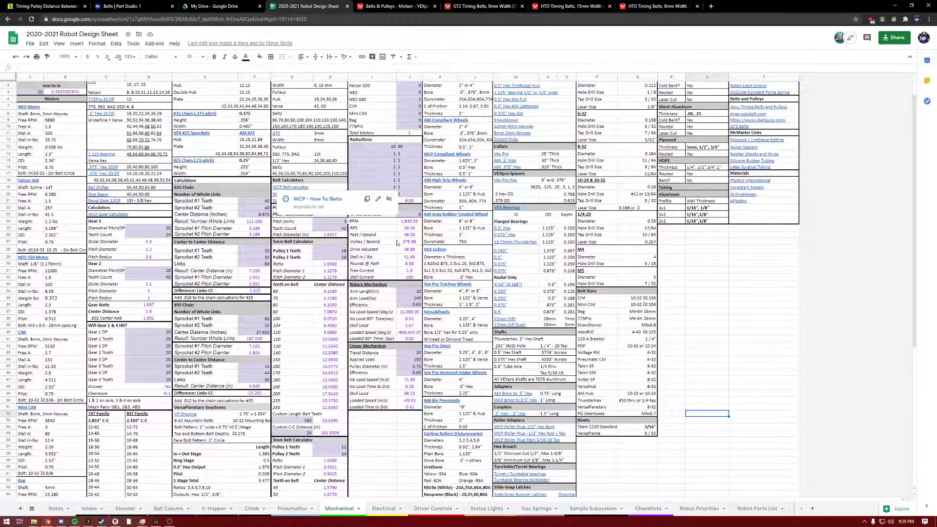
{"action": "left_click", "coordinate": [317, 220]}
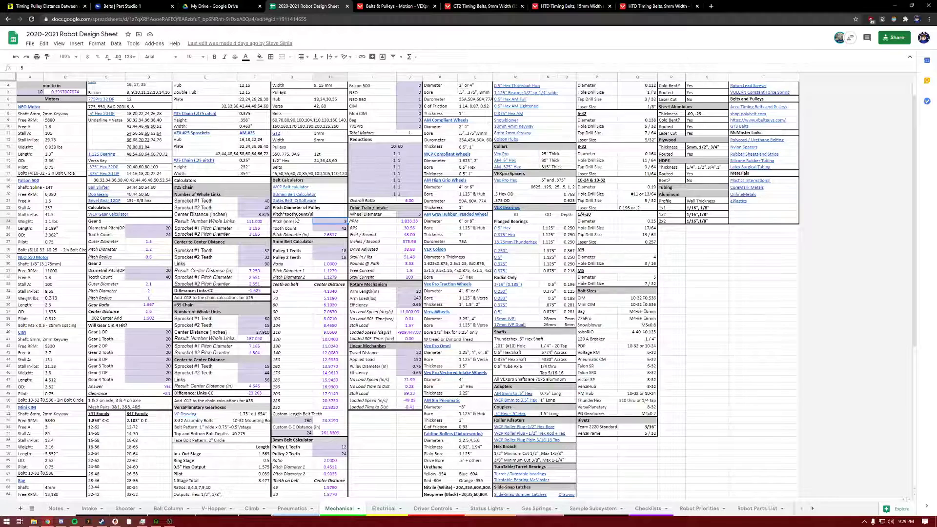
{"action": "left_click", "coordinate": [328, 319]}
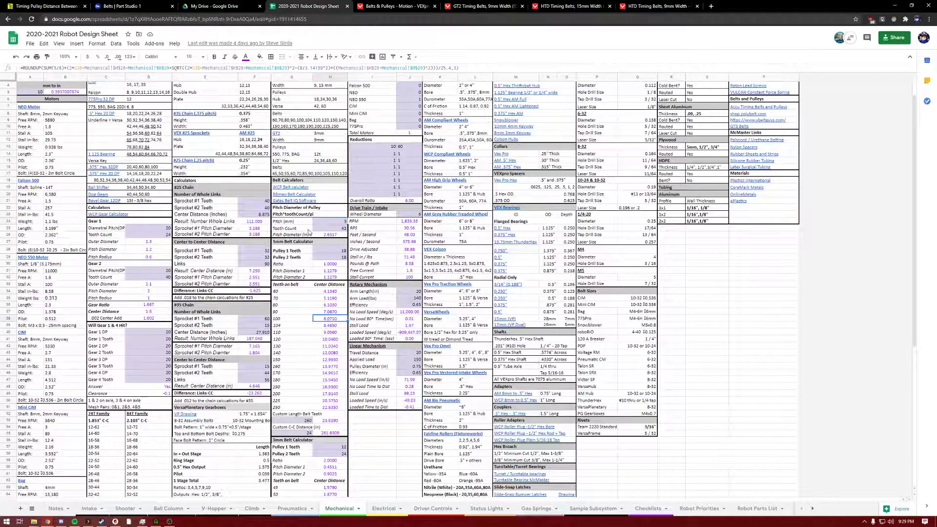
{"action": "scroll", "coordinate": [297, 211], "scroll_direction": "down", "scroll_amount": 5}
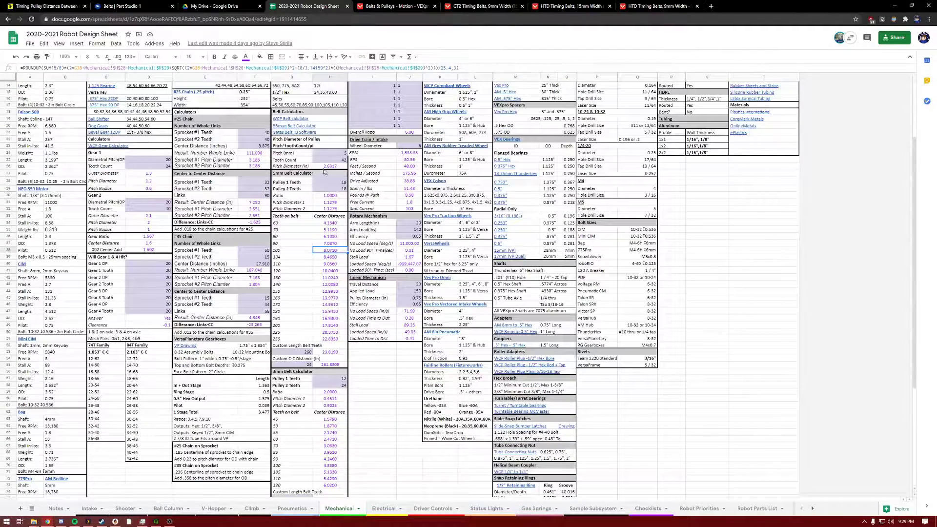
{"action": "scroll", "coordinate": [330, 178], "scroll_direction": "down", "scroll_amount": 1}
{"action": "left_click_drag", "start_coordinate": [295, 126], "coordinate": [297, 472]}
{"action": "left_click", "coordinate": [372, 365]}
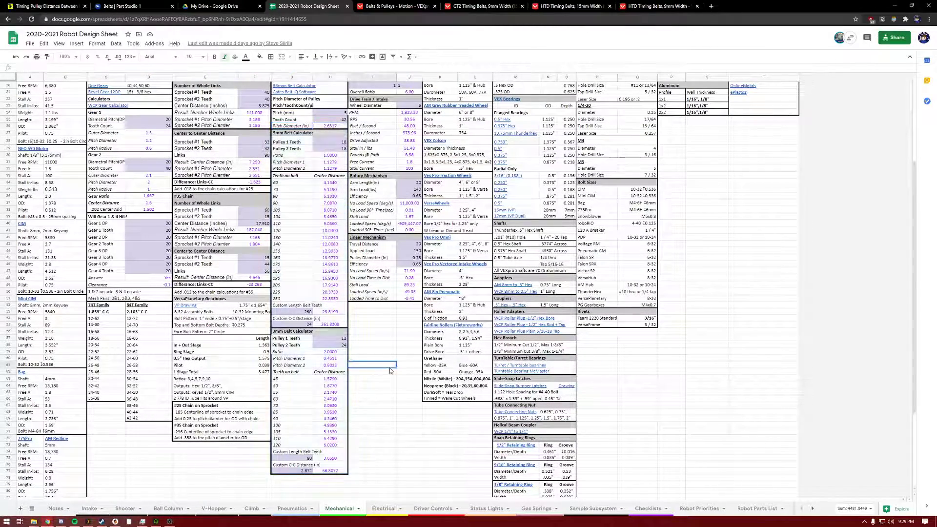
Set the custom belt length to 60 teeth in the 5mm Belt Calculator and select its resulting center distance
{"action": "scroll", "coordinate": [326, 171], "scroll_direction": "up", "scroll_amount": 1}
{"action": "left_click", "coordinate": [331, 162]}
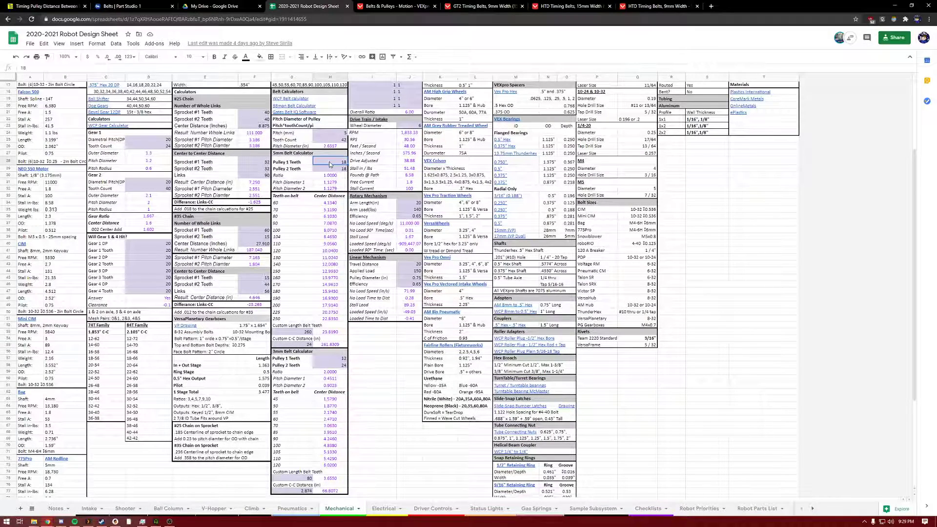
{"action": "left_click", "coordinate": [328, 169]}
{"action": "double_click", "coordinate": [308, 332]}
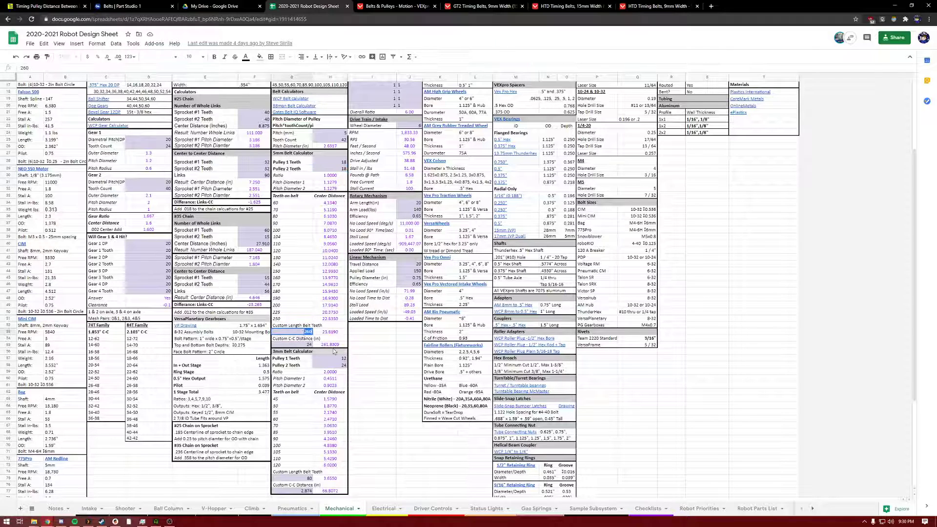
{"action": "type", "text": "60"}
{"action": "key", "text": "Return"}
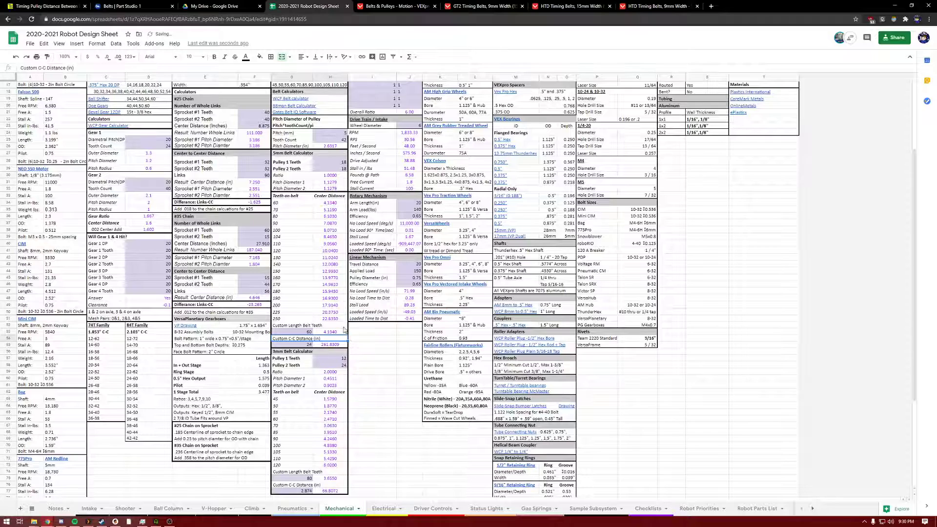
{"action": "left_click", "coordinate": [332, 333]}
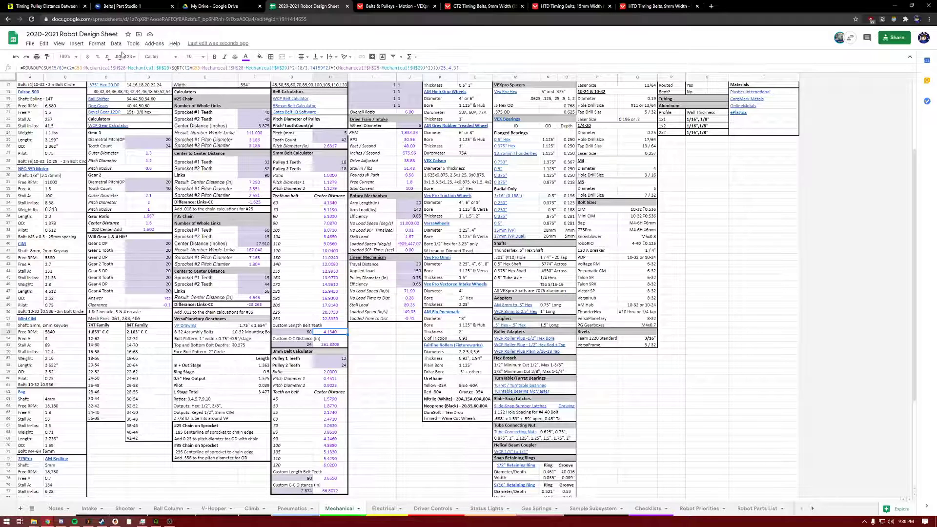
Switch to the Belts document in Onshape and start a new sketch on the Right plane
{"action": "left_click", "coordinate": [106, 6]}
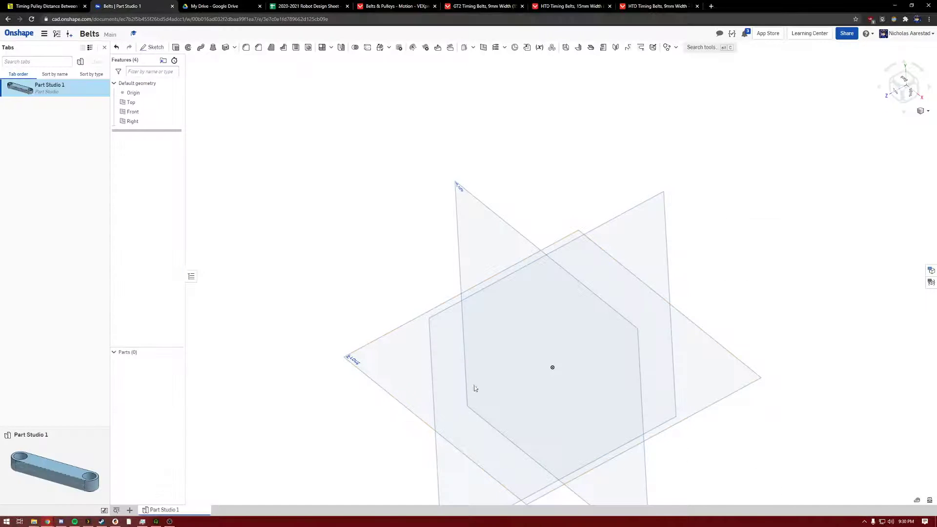
{"action": "key", "text": "shift+s"}
{"action": "left_click", "coordinate": [661, 191]}
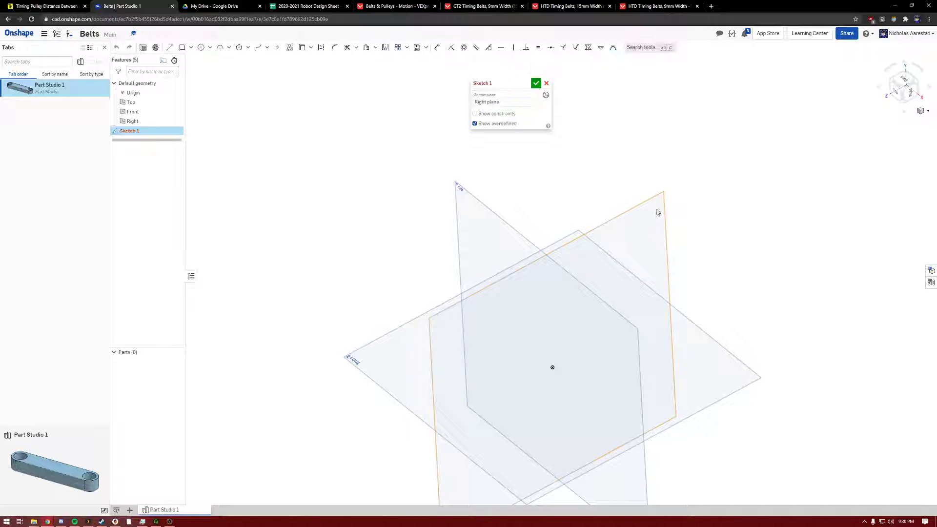
{"action": "scroll", "coordinate": [721, 227], "scroll_direction": "down", "scroll_amount": 3}
{"action": "scroll", "coordinate": [833, 227], "scroll_direction": "up", "scroll_amount": 5}
{"action": "scroll", "coordinate": [299, 120], "scroll_direction": "down", "scroll_amount": 3}
Sketch a horizontal construction line about 5.7 in long from the origin
{"action": "key", "text": "l"}
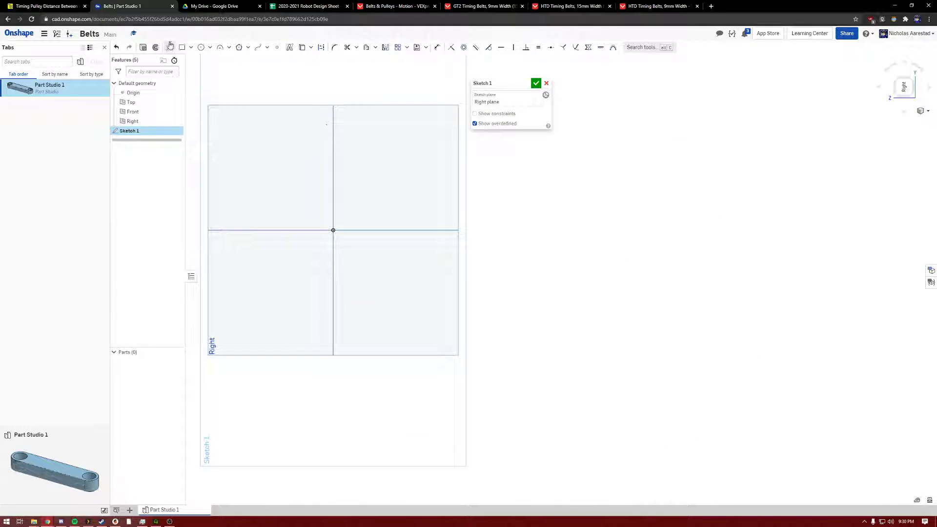
{"action": "left_click", "coordinate": [333, 229]}
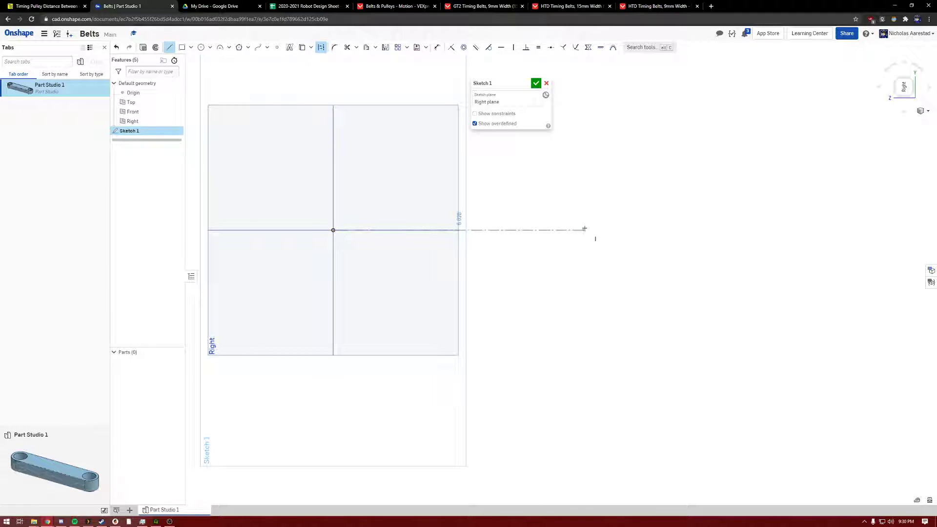
{"action": "left_click", "coordinate": [572, 230]}
{"action": "key", "text": "Escape"}
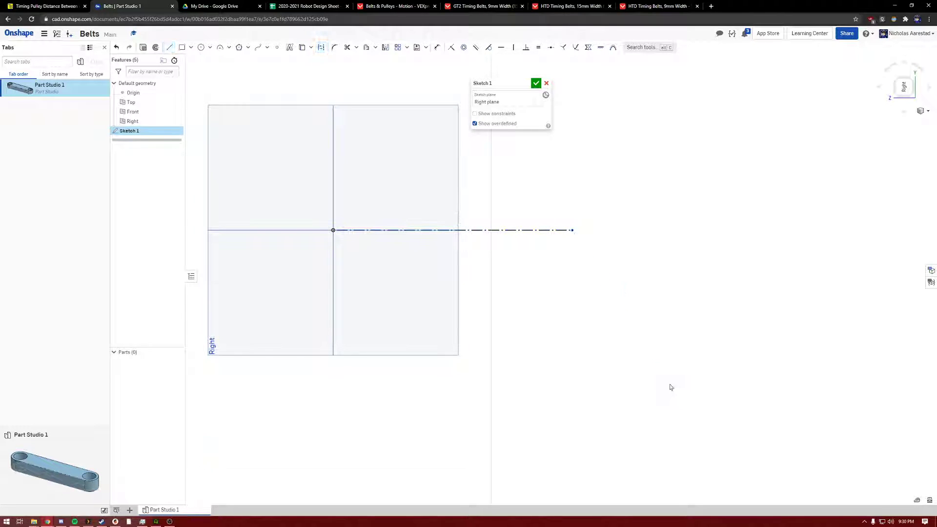
Dimension the horizontal construction line to 4.134 in
{"action": "key", "text": "d"}
{"action": "left_click", "coordinate": [423, 230]}
{"action": "left_click", "coordinate": [438, 271]}
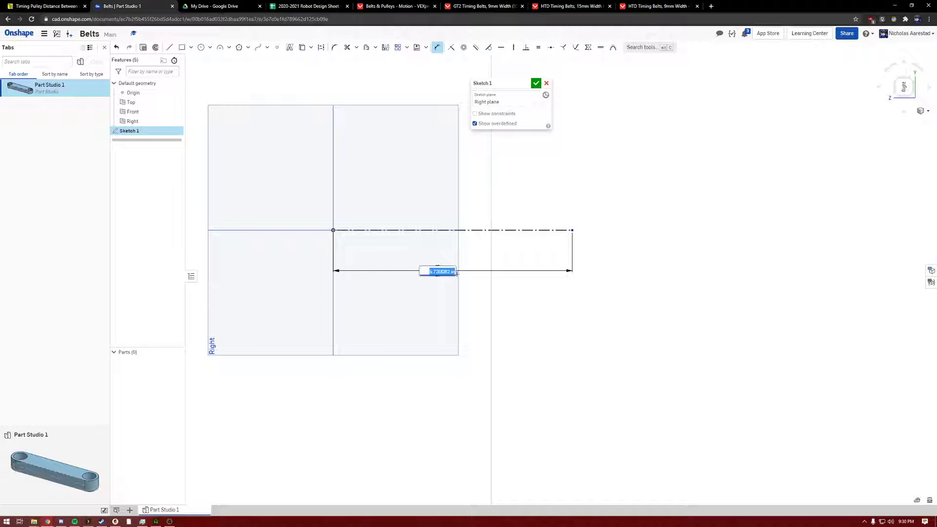
{"action": "type", "text": "4.134"}
{"action": "key", "text": "Return"}
Draw a circle centered on each end of the horizontal construction line
{"action": "left_click", "coordinate": [201, 47]}
{"action": "left_click", "coordinate": [333, 231]}
{"action": "left_click", "coordinate": [309, 246]}
{"action": "left_click", "coordinate": [506, 230]}
{"action": "left_click", "coordinate": [452, 264]}
{"action": "key", "text": "Escape"}
Make the two circles equal and dimension the one at the origin to a 1.125 in diameter
{"action": "left_click", "coordinate": [337, 201]}
{"action": "left_click", "coordinate": [503, 167]}
{"action": "key", "text": "e"}
{"action": "left_click", "coordinate": [299, 176]}
{"action": "left_click", "coordinate": [285, 156]}
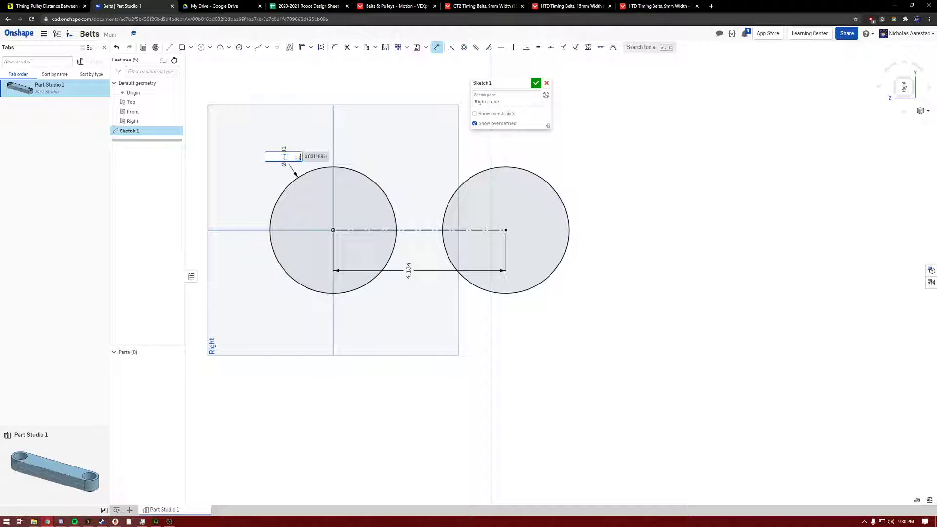
{"action": "type", "text": "1.125"}
{"action": "key", "text": "Return"}
Sketch a diagonal construction line upward from the second circle's center and make it equal to the horizontal construction line
{"action": "scroll", "coordinate": [454, 196], "scroll_direction": "down", "scroll_amount": 3}
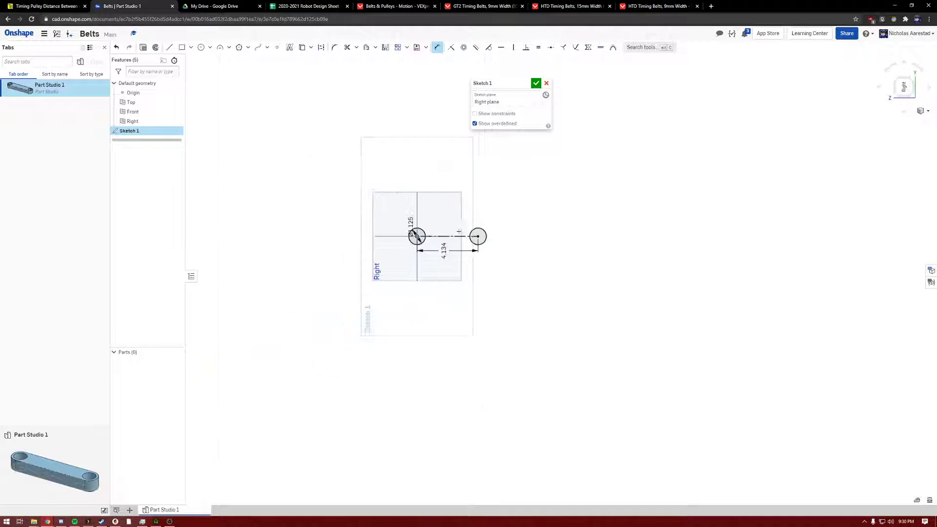
{"action": "scroll", "coordinate": [451, 195], "scroll_direction": "down", "scroll_amount": 2}
{"action": "scroll", "coordinate": [585, 224], "scroll_direction": "up", "scroll_amount": 1}
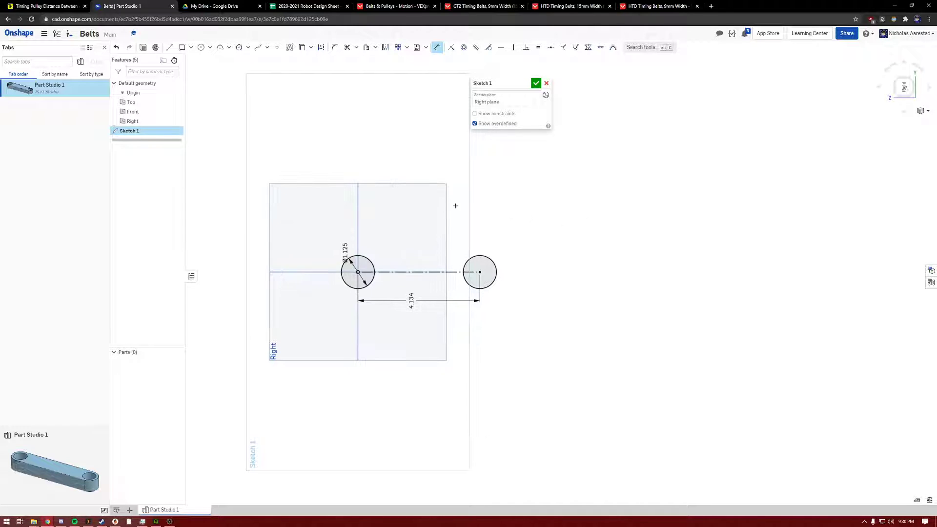
{"action": "key", "text": "l"}
{"action": "left_click", "coordinate": [480, 272]}
{"action": "key", "text": "q"}
{"action": "left_click", "coordinate": [590, 163]}
{"action": "key", "text": "Escape"}
{"action": "left_click", "coordinate": [424, 272]}
{"action": "left_click", "coordinate": [545, 215]}
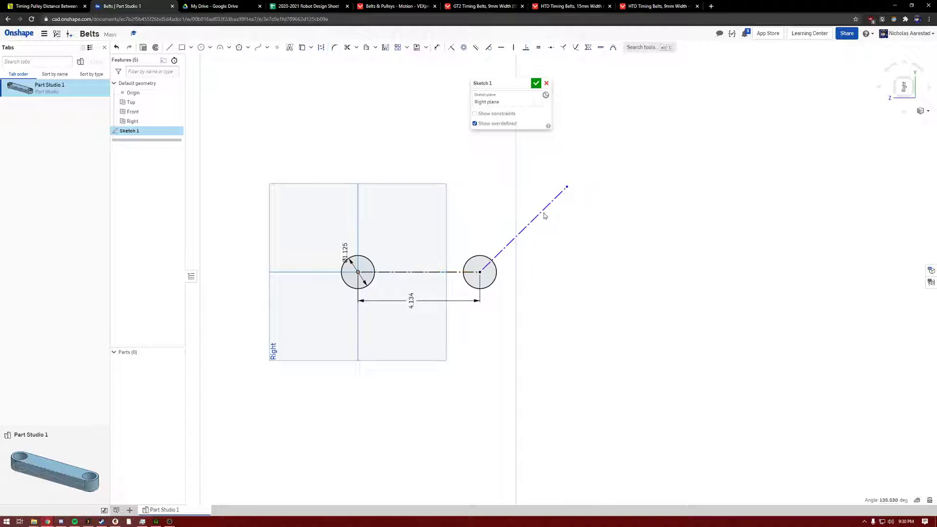
Draw a circle about 0.92 in in diameter centered on the free end of the diagonal construction line
{"action": "left_click", "coordinate": [200, 47]}
{"action": "left_click", "coordinate": [568, 186]}
{"action": "left_click", "coordinate": [579, 196]}
{"action": "scroll", "coordinate": [592, 239], "scroll_direction": "down", "scroll_amount": 3}
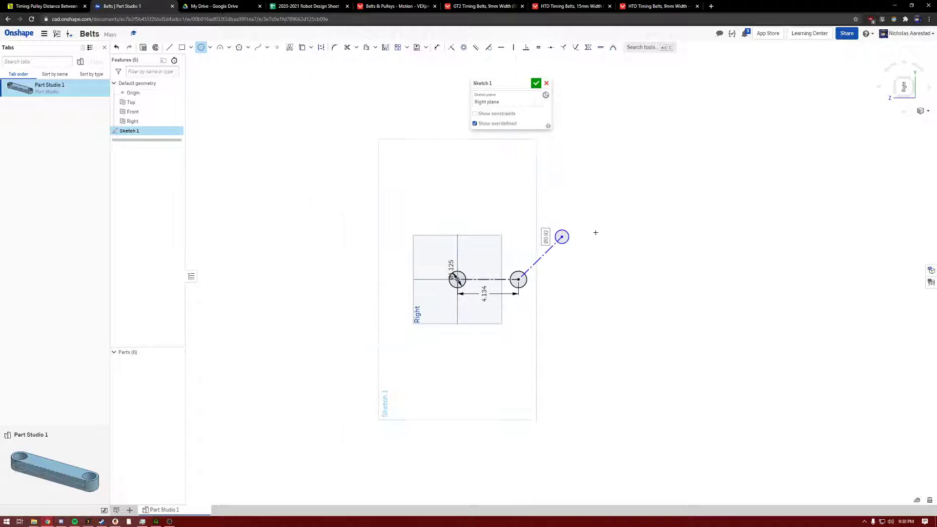
{"action": "scroll", "coordinate": [568, 221], "scroll_direction": "up", "scroll_amount": 4}
Sketch a vertical construction line upward from the third circle's center and make it equal to the diagonal construction line
{"action": "left_click", "coordinate": [169, 47]}
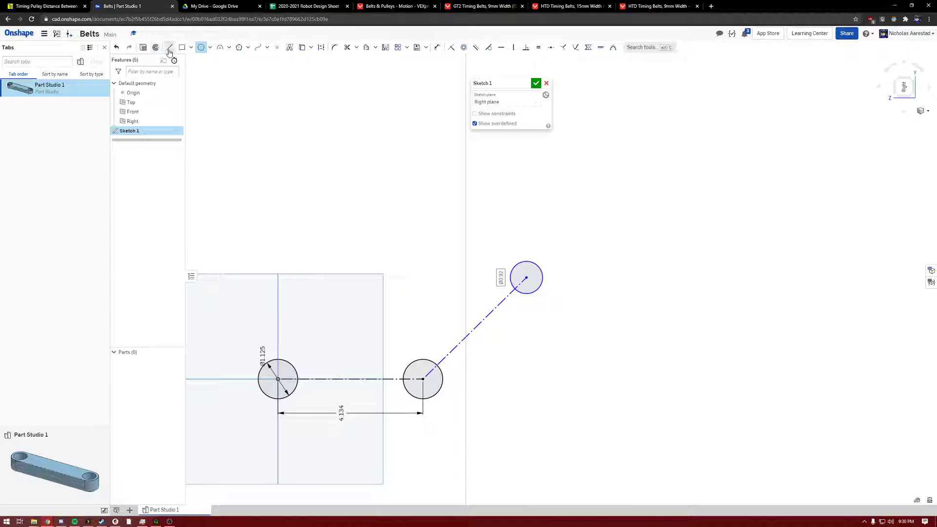
{"action": "left_click", "coordinate": [526, 278]}
{"action": "key", "text": "q"}
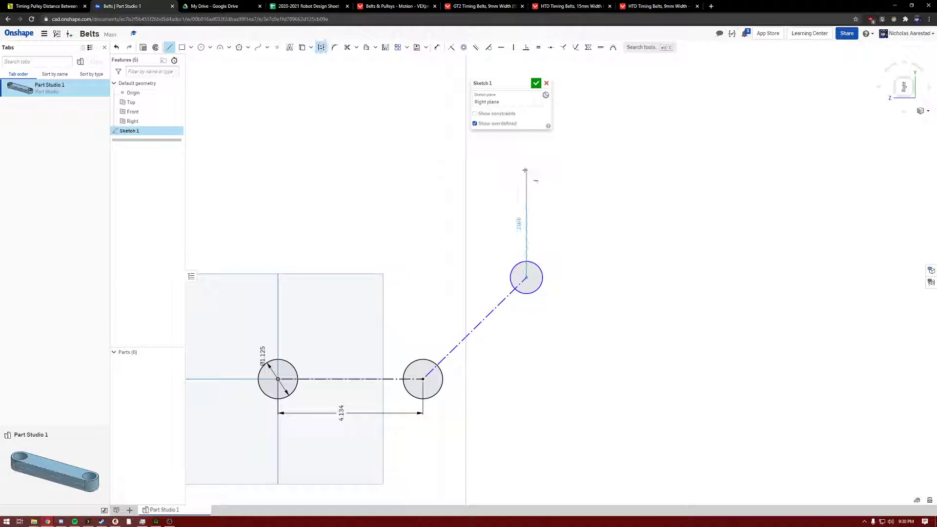
{"action": "left_click", "coordinate": [530, 163]}
{"action": "key", "text": "Escape"}
{"action": "left_click", "coordinate": [482, 322]}
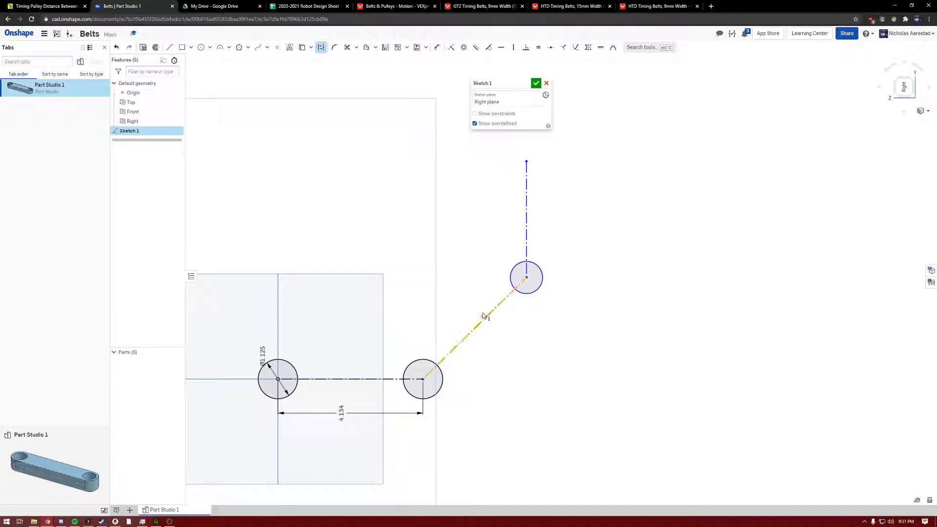
{"action": "left_click", "coordinate": [528, 209]}
{"action": "key", "text": "e"}
Dimension the angle between the diagonal and horizontal construction lines at 45 degrees
{"action": "scroll", "coordinate": [436, 285], "scroll_direction": "down", "scroll_amount": 3}
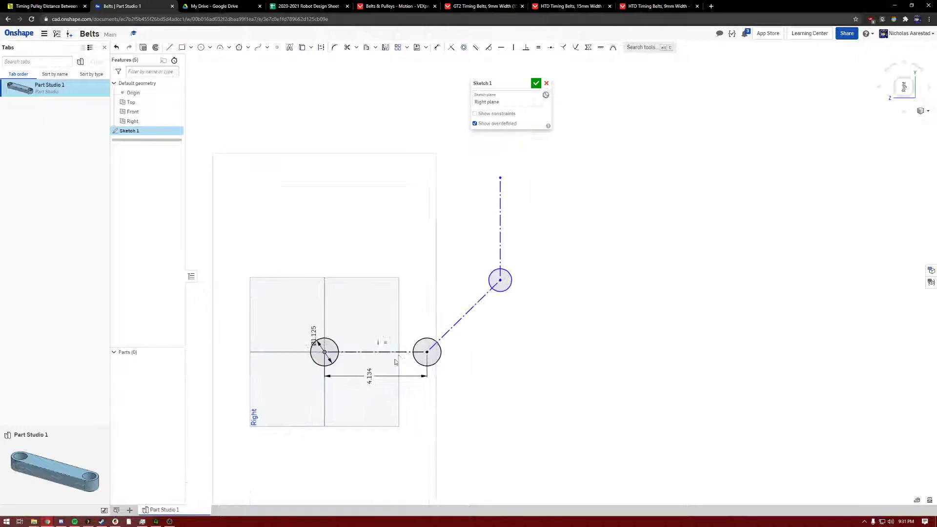
{"action": "key", "text": "d"}
{"action": "left_click", "coordinate": [469, 311]}
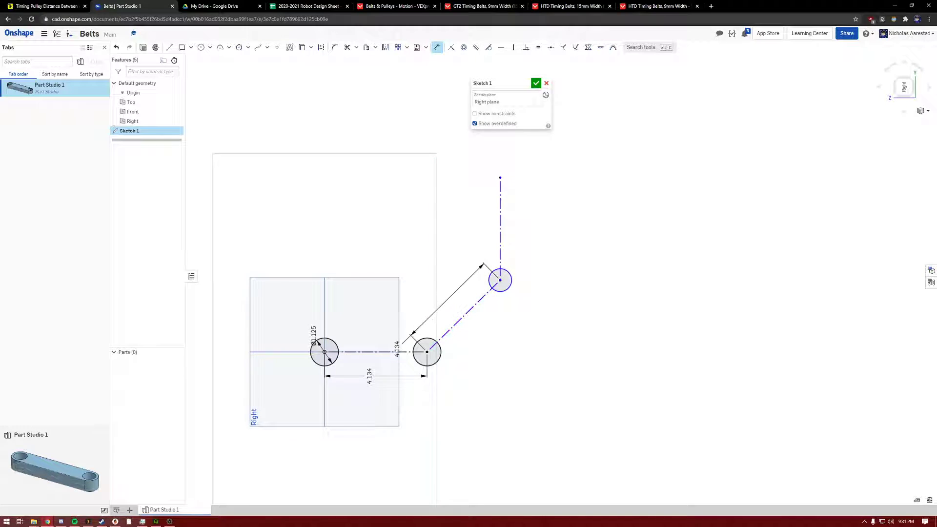
{"action": "left_click", "coordinate": [395, 351]}
{"action": "left_click", "coordinate": [490, 332]}
{"action": "type", "text": "45"}
{"action": "key", "text": "Return"}
{"action": "key", "text": "Escape"}
Make the third circle, at the upper end of the diagonal line, equal to the second circle
{"action": "left_click", "coordinate": [507, 287]}
{"action": "left_click", "coordinate": [439, 349]}
{"action": "key", "text": "e"}
Draw a circle centered on the upper end of the vertical construction line and make it equal to the third circle
{"action": "key", "text": "c"}
{"action": "left_click", "coordinate": [499, 178]}
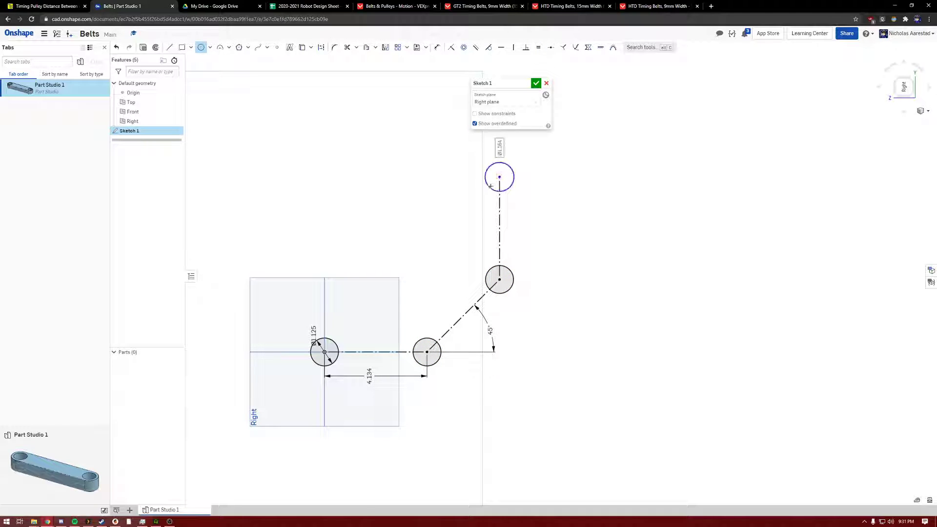
{"action": "left_click", "coordinate": [510, 188]}
{"action": "key", "text": "Escape"}
{"action": "left_click", "coordinate": [513, 184]}
{"action": "left_click", "coordinate": [515, 277]}
{"action": "key", "text": "e"}
Sketch a construction line from the origin to the fourth circle's center and finish the sketch
{"action": "scroll", "coordinate": [383, 188], "scroll_direction": "down", "scroll_amount": 3}
{"action": "scroll", "coordinate": [390, 216], "scroll_direction": "up", "scroll_amount": 5}
{"action": "scroll", "coordinate": [393, 215], "scroll_direction": "down", "scroll_amount": 4}
{"action": "scroll", "coordinate": [399, 212], "scroll_direction": "up", "scroll_amount": 3}
{"action": "scroll", "coordinate": [400, 215], "scroll_direction": "down", "scroll_amount": 2}
{"action": "scroll", "coordinate": [395, 229], "scroll_direction": "up", "scroll_amount": 1}
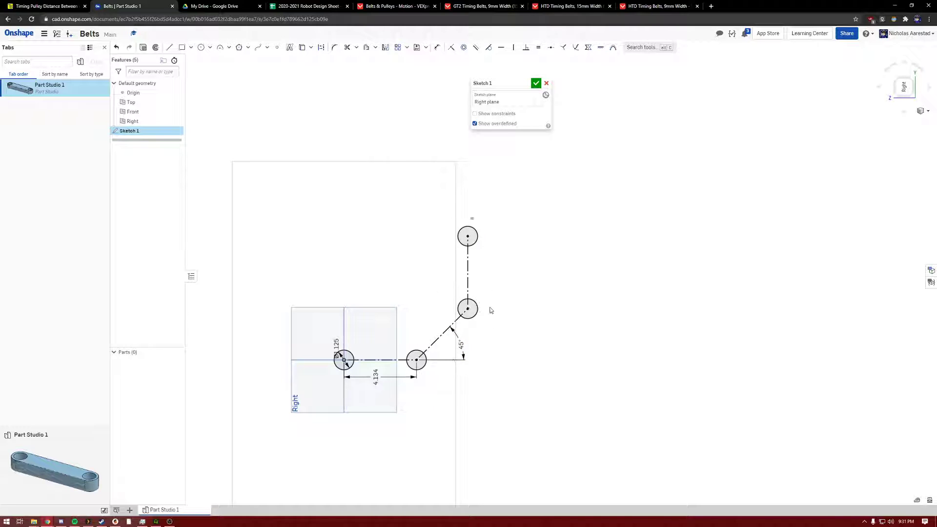
{"action": "left_click", "coordinate": [169, 47]}
{"action": "left_click", "coordinate": [170, 47]}
{"action": "key", "text": "q"}
{"action": "left_click_drag", "start_coordinate": [343, 360], "coordinate": [467, 237]}
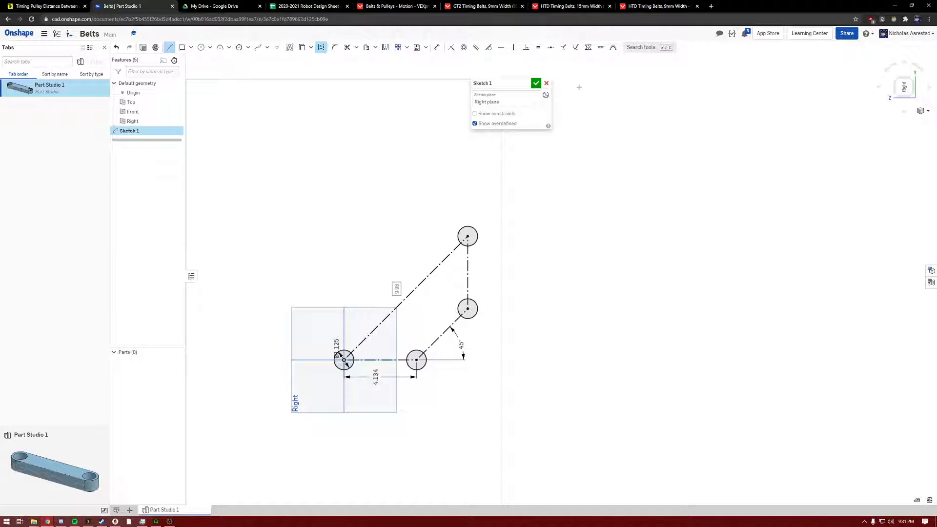
{"action": "left_click", "coordinate": [537, 84]}
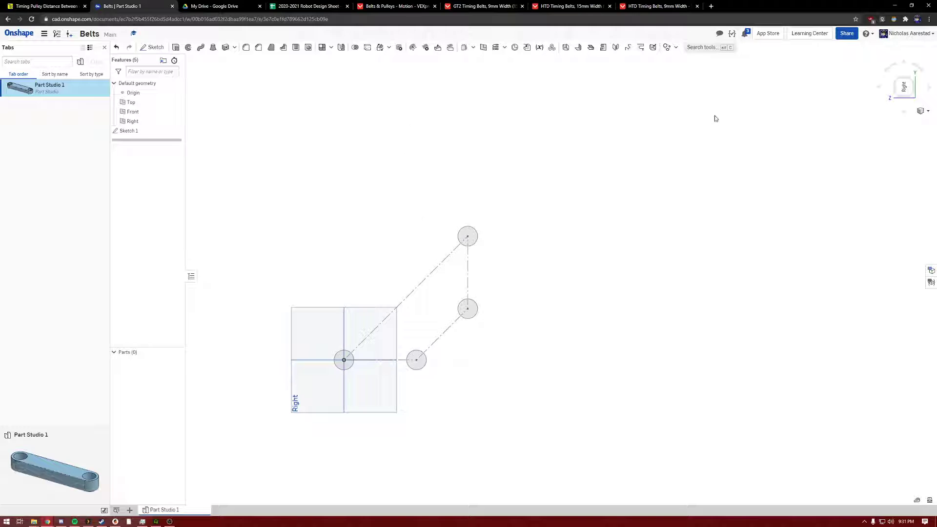
Start a Gusset custom feature and select all four sketch circles as its holes
{"action": "left_click", "coordinate": [675, 47]}
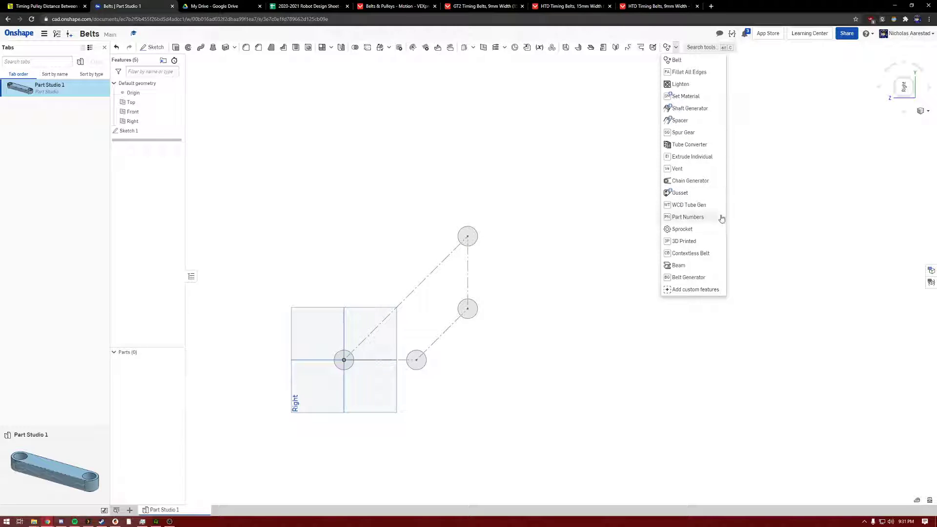
{"action": "left_click", "coordinate": [708, 193]}
{"action": "left_click", "coordinate": [477, 234]}
{"action": "left_click", "coordinate": [476, 307]}
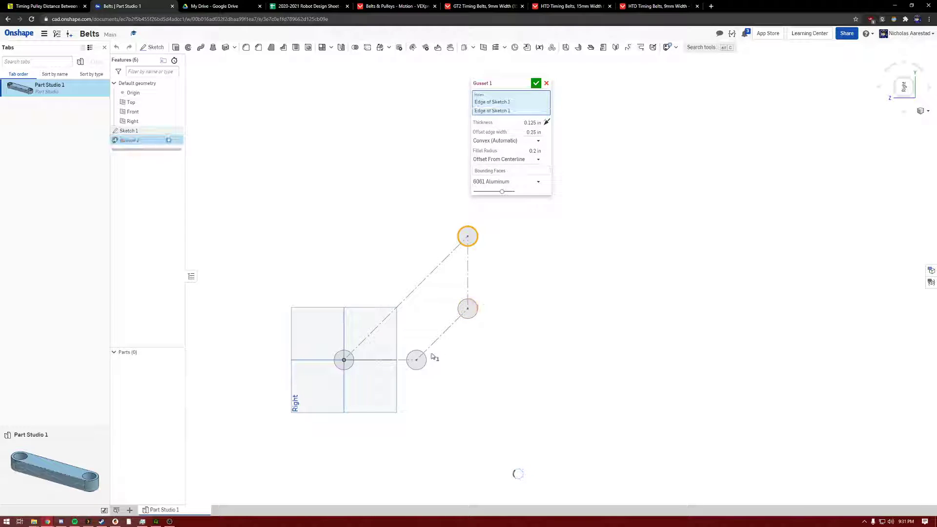
{"action": "left_click", "coordinate": [423, 360]}
{"action": "left_click", "coordinate": [353, 359]}
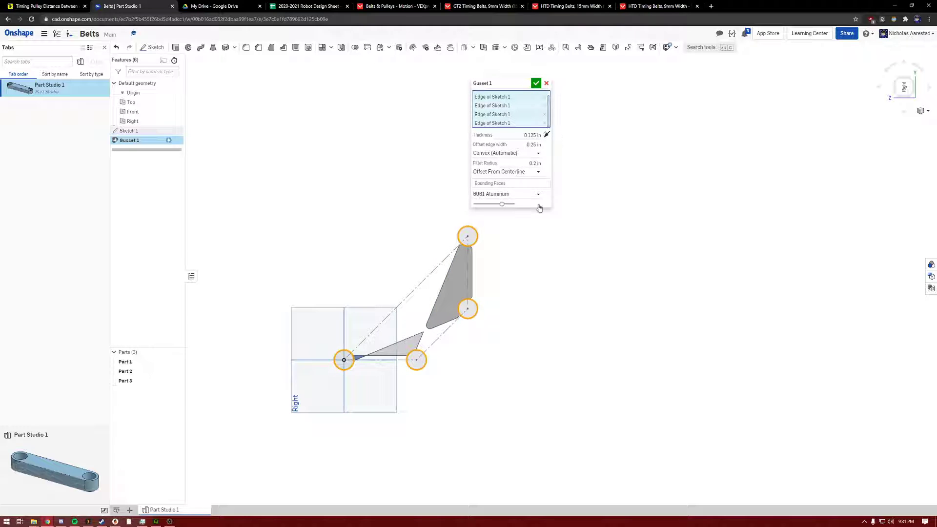
Try to set the gusset's fillet radius to 1.5 in
{"action": "left_click", "coordinate": [535, 164]}
{"action": "type", "text": "1.5"}
{"action": "key", "text": "Return"}
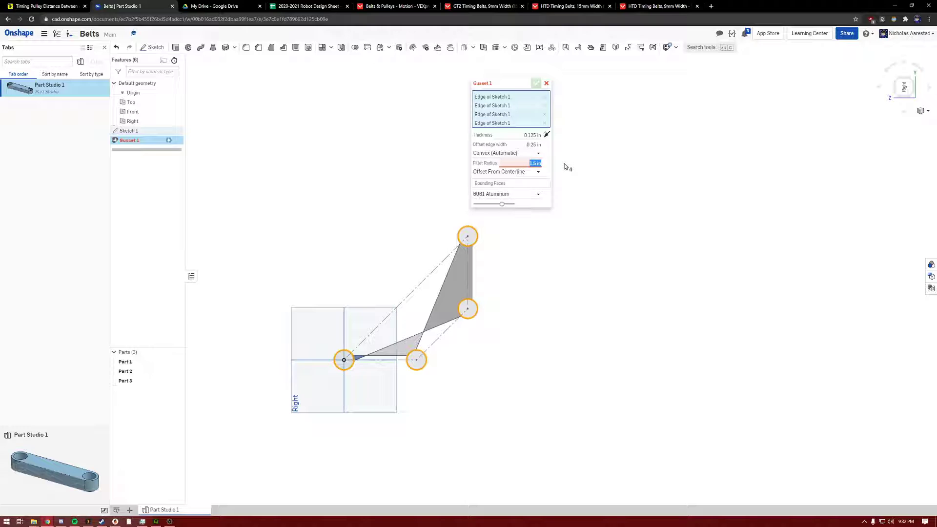
Set the gusset's offset edge width to 1 in after trying 1.5 in
{"action": "left_click", "coordinate": [524, 144]}
{"action": "type", "text": "1"}
{"action": "key", "text": "Return"}
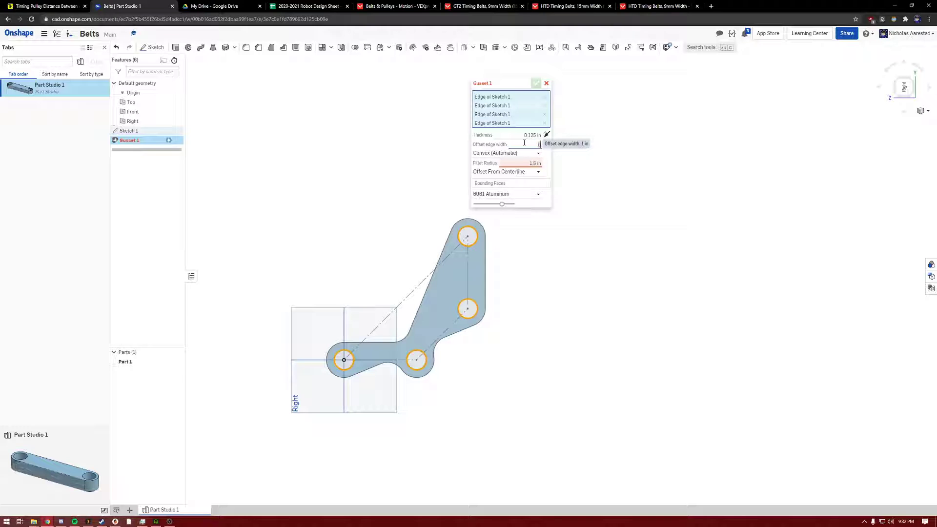
{"action": "type", "text": ".5"}
{"action": "key", "text": "Return"}
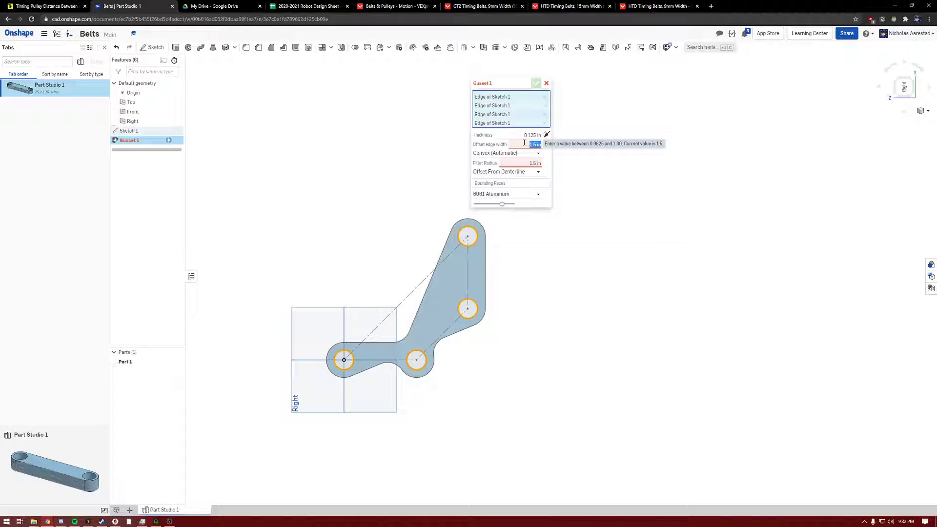
{"action": "type", "text": "1"}
{"action": "key", "text": "Return"}
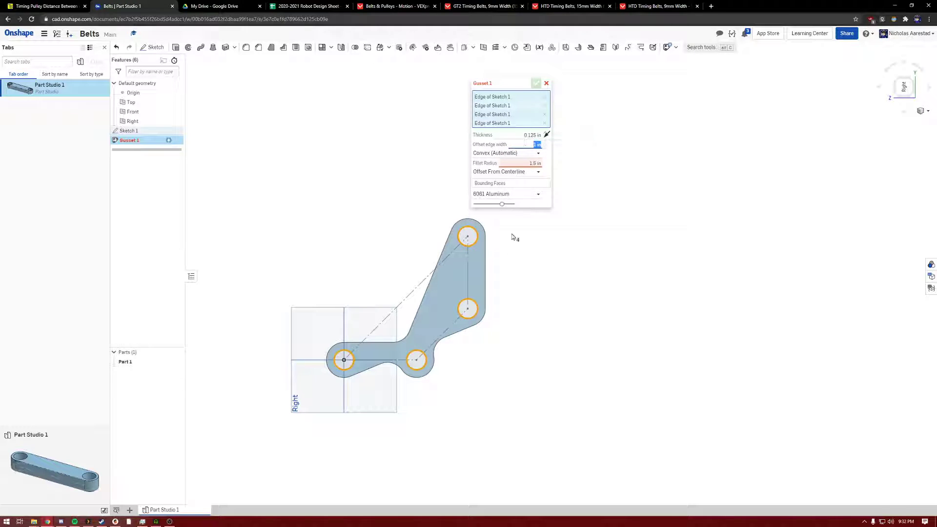
Switch the gusset outline to Select Lines and choose the four construction lines connecting the circles
{"action": "scroll", "coordinate": [489, 230], "scroll_direction": "up", "scroll_amount": 5}
{"action": "scroll", "coordinate": [489, 230], "scroll_direction": "down", "scroll_amount": 4}
{"action": "scroll", "coordinate": [574, 191], "scroll_direction": "up", "scroll_amount": 1}
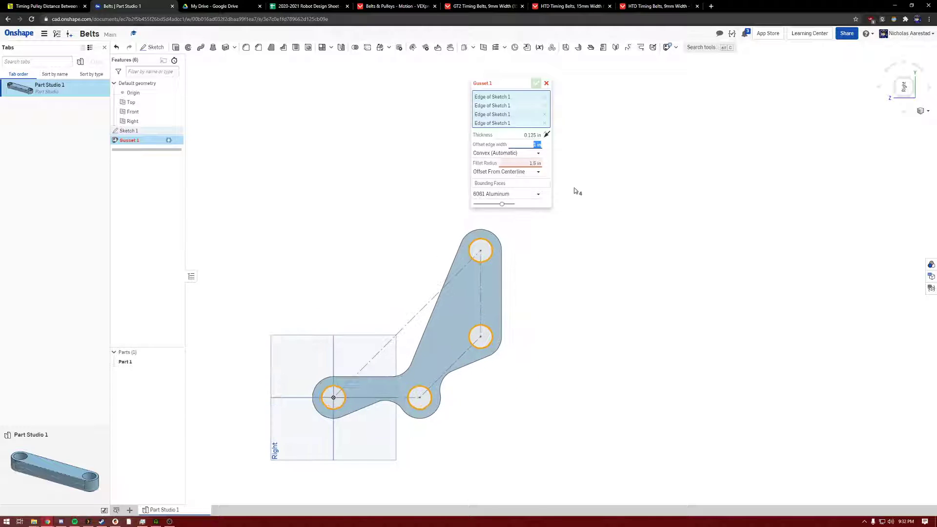
{"action": "left_click", "coordinate": [499, 156]}
{"action": "left_click", "coordinate": [498, 185]}
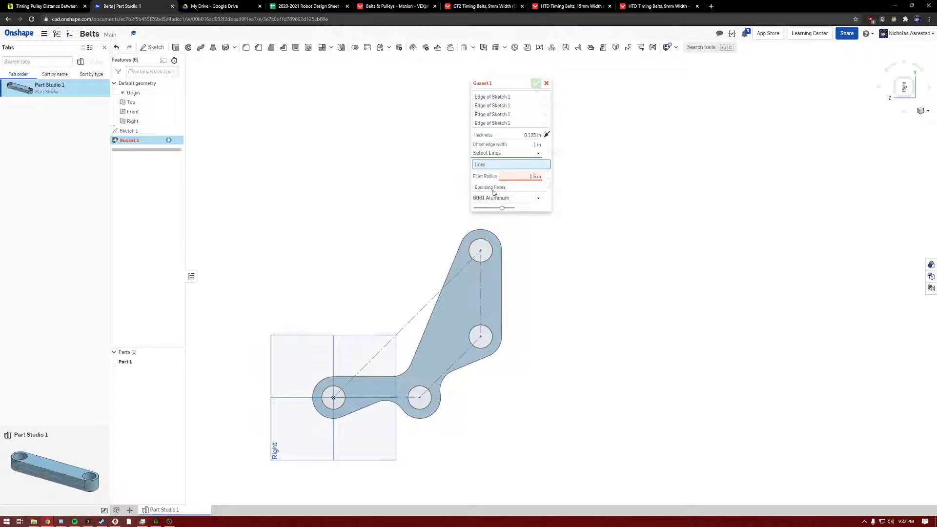
{"action": "left_click", "coordinate": [430, 302]}
{"action": "left_click", "coordinate": [480, 302]}
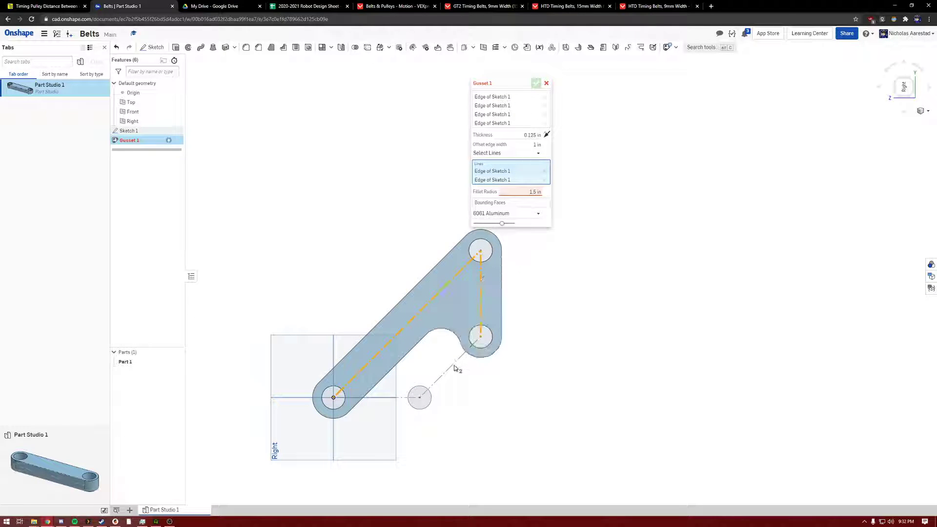
{"action": "left_click", "coordinate": [457, 367]}
{"action": "left_click", "coordinate": [390, 399]}
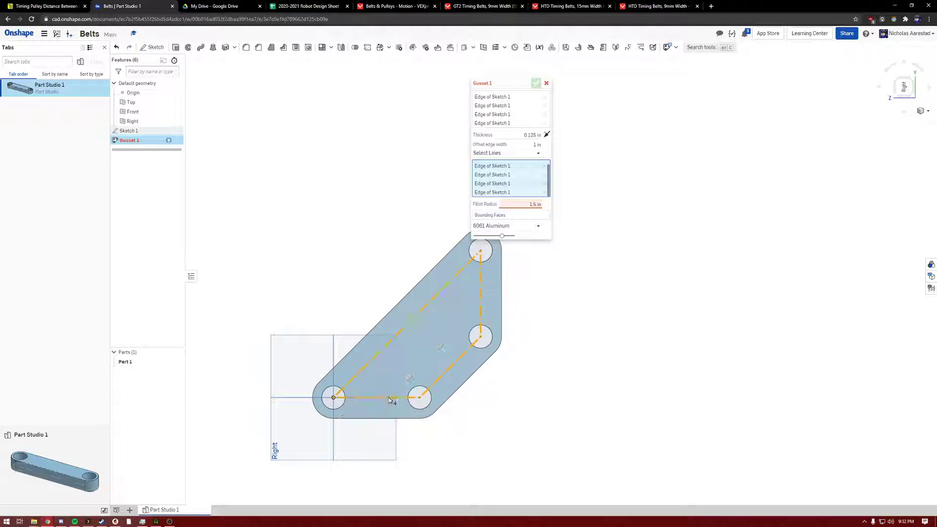
Set the gusset's fillet radius to 1 in and accept the feature
{"action": "left_click", "coordinate": [517, 204]}
{"action": "type", "text": "1"}
{"action": "key", "text": "Return"}
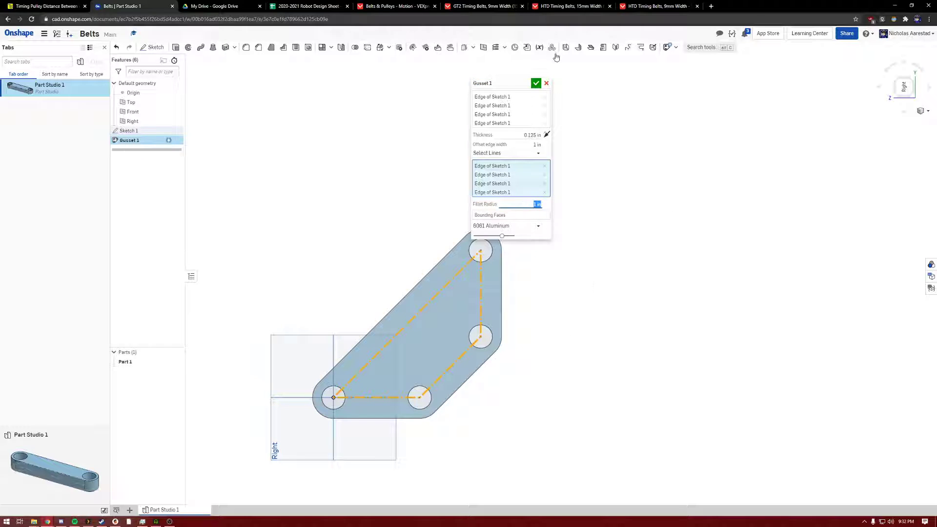
{"action": "left_click", "coordinate": [536, 85]}
Show Sketch 1 together with the finished gusset plate
{"action": "scroll", "coordinate": [397, 264], "scroll_direction": "down", "scroll_amount": 2}
{"action": "right_click_drag", "start_coordinate": [398, 266], "coordinate": [415, 276]}
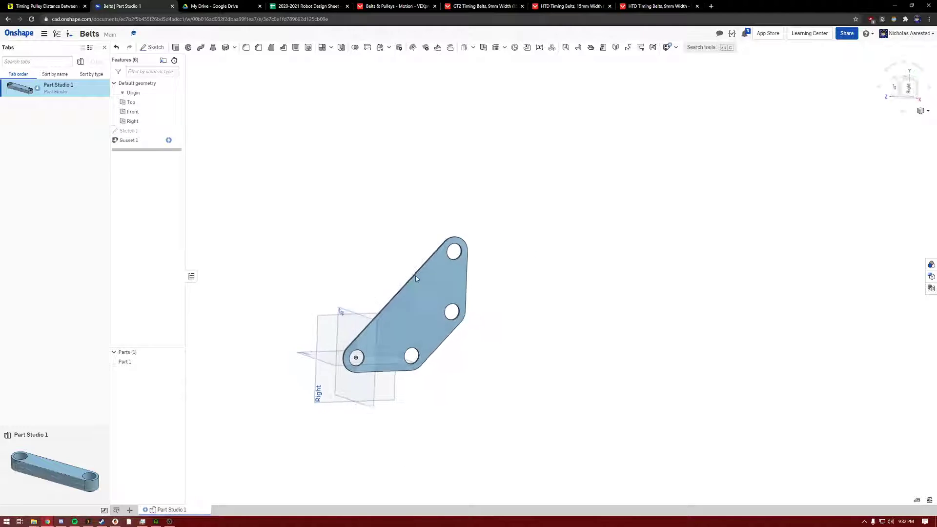
{"action": "scroll", "coordinate": [361, 347], "scroll_direction": "up", "scroll_amount": 5}
{"action": "right_click", "coordinate": [314, 322]}
{"action": "left_click", "coordinate": [176, 132]}
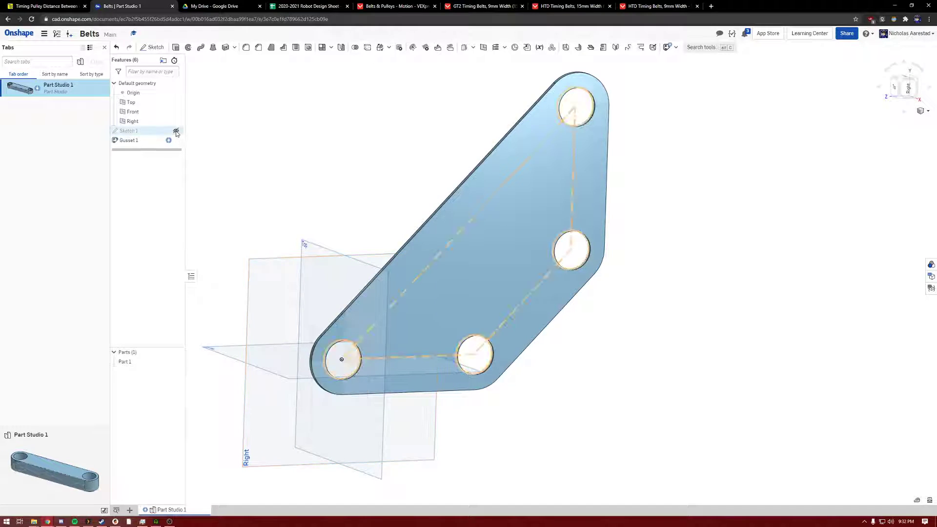
Examine the gusset plate and its four holes against the sketch's center lines from several angles
{"action": "right_click_drag", "start_coordinate": [357, 197], "coordinate": [350, 300]}
{"action": "scroll", "coordinate": [376, 312], "scroll_direction": "up", "scroll_amount": 3}
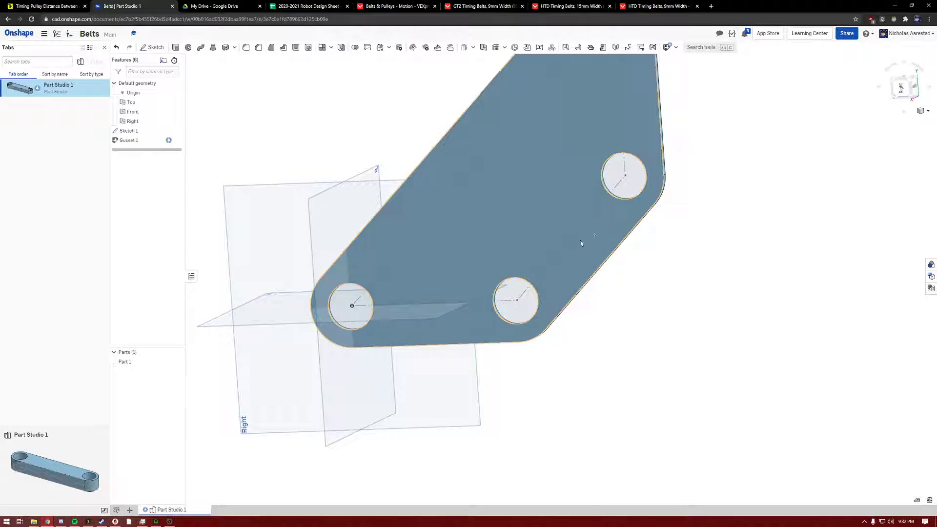
{"action": "scroll", "coordinate": [540, 434], "scroll_direction": "down", "scroll_amount": 5}
{"action": "scroll", "coordinate": [559, 323], "scroll_direction": "up", "scroll_amount": 3}
{"action": "scroll", "coordinate": [559, 323], "scroll_direction": "up", "scroll_amount": 2}
{"action": "right_click_drag", "start_coordinate": [559, 323], "coordinate": [588, 308]}
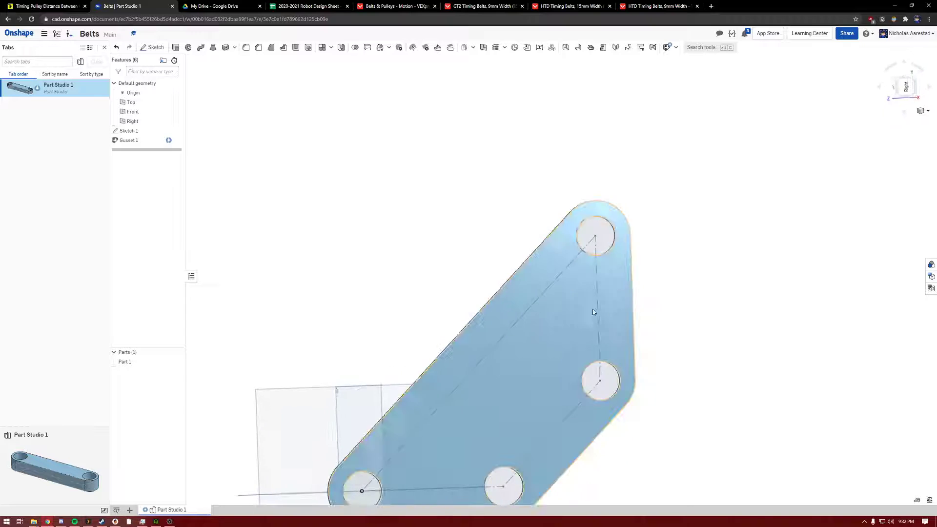
{"action": "scroll", "coordinate": [589, 303], "scroll_direction": "down", "scroll_amount": 4}
{"action": "right_click_drag", "start_coordinate": [531, 332], "coordinate": [561, 344]}
{"action": "scroll", "coordinate": [504, 404], "scroll_direction": "up", "scroll_amount": 5}
{"action": "right_click_drag", "start_coordinate": [463, 394], "coordinate": [473, 415]}
{"action": "scroll", "coordinate": [467, 384], "scroll_direction": "down", "scroll_amount": 4}
{"action": "scroll", "coordinate": [507, 360], "scroll_direction": "up", "scroll_amount": 2}
{"action": "right_click_drag", "start_coordinate": [507, 361], "coordinate": [511, 415]}
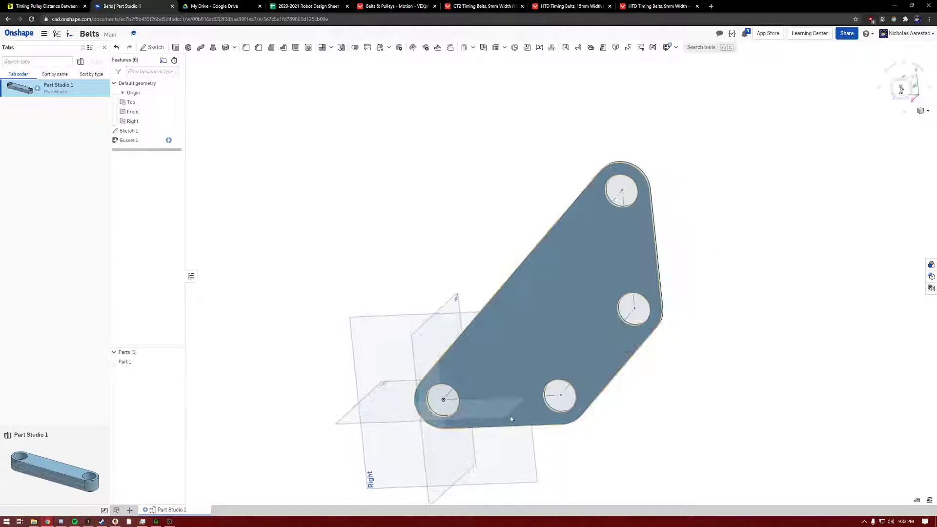
Reopen Sketch 1 for editing and bring the pulley layout into view
{"action": "double_click", "coordinate": [129, 131]}
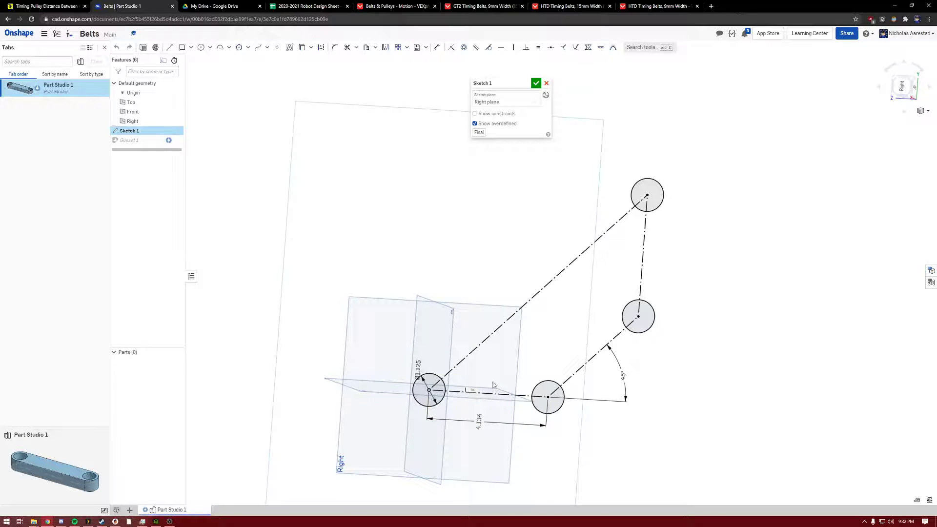
{"action": "mouse_move", "coordinate": [548, 345]}
{"action": "right_mouse_down"}
{"action": "mouse_move", "coordinate": [577, 314]}
{"action": "mouse_move", "coordinate": [561, 284]}
{"action": "mouse_move", "coordinate": [533, 297]}
{"action": "mouse_move", "coordinate": [504, 292]}
{"action": "mouse_move", "coordinate": [512, 315]}
{"action": "mouse_move", "coordinate": [516, 290]}
{"action": "mouse_move", "coordinate": [507, 306]}
{"action": "right_mouse_up"}
{"action": "scroll", "coordinate": [504, 292], "scroll_direction": "down", "scroll_amount": 1}
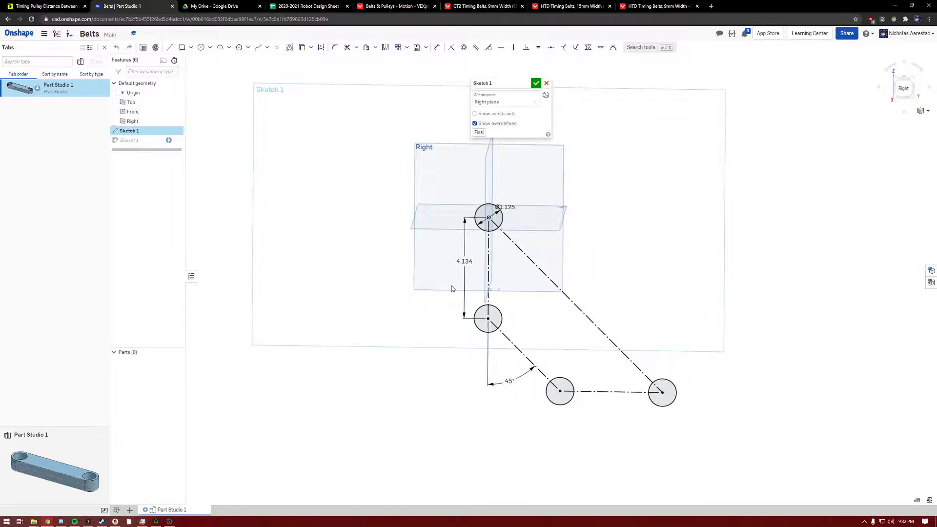
{"action": "scroll", "coordinate": [452, 286], "scroll_direction": "up", "scroll_amount": 1}
{"action": "scroll", "coordinate": [452, 285], "scroll_direction": "down", "scroll_amount": 2}
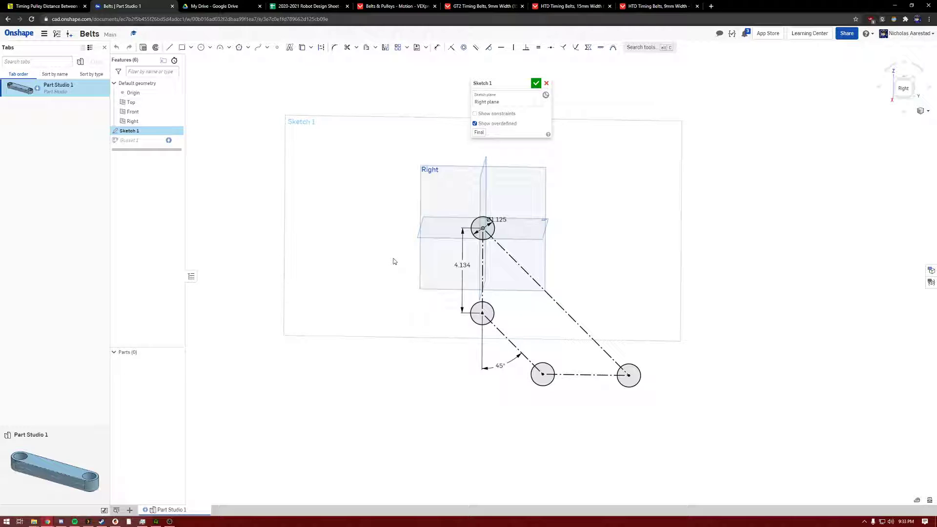
{"action": "scroll", "coordinate": [511, 338], "scroll_direction": "down", "scroll_amount": 2}
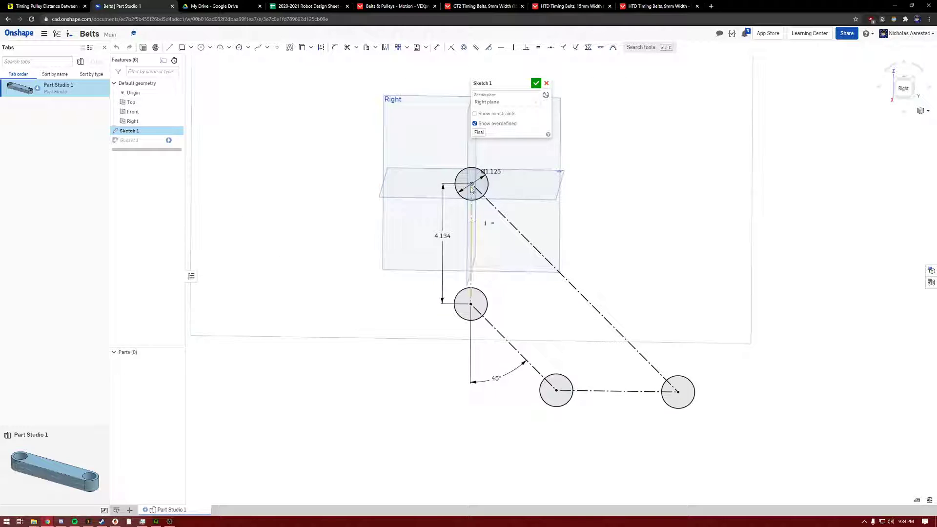
Reduce the center distance between the first two circles to 4.13 in by subtracting a small allowance from 4.134
{"action": "double_click", "coordinate": [442, 236]}
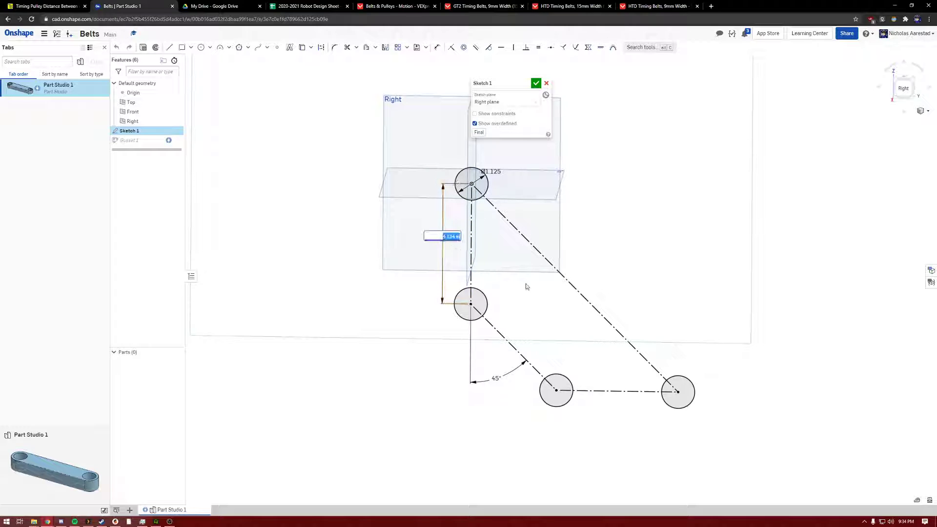
{"action": "key", "text": "BackSpace"}
{"action": "type", "text": "-"}
{"action": "key", "text": "BackSpace"}
{"action": "key", "text": "BackSpace"}
{"action": "key", "text": "BackSpace"}
{"action": "key", "text": "BackSpace"}
{"action": "key", "text": "BackSpace"}
{"action": "type", "text": "- (.00"}
{"action": "key", "text": "Return"}
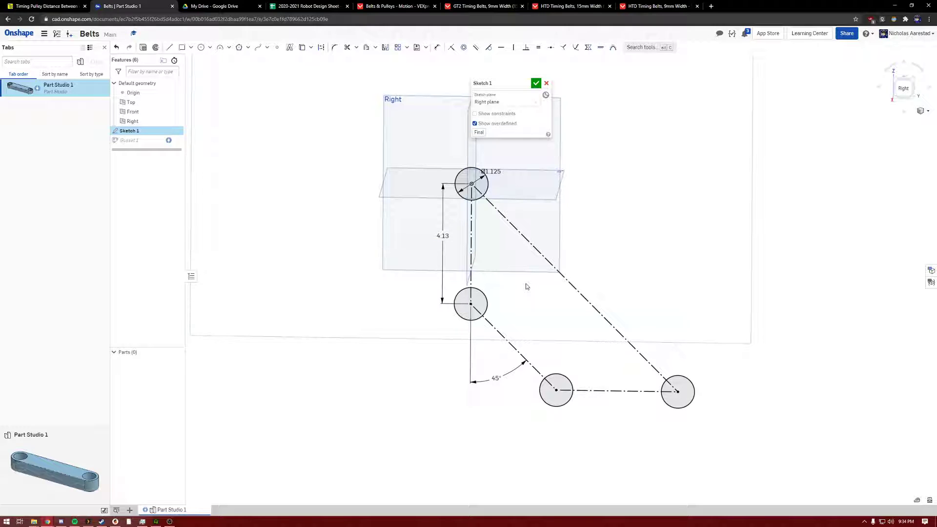
Change the center distance between the first two circles to the expression 4.134 + .004 in
{"action": "double_click", "coordinate": [442, 236]}
{"action": "left_click", "coordinate": [447, 236]}
{"action": "key", "text": "Return"}
{"action": "double_click", "coordinate": [442, 236]}
{"action": "left_click", "coordinate": [502, 275]}
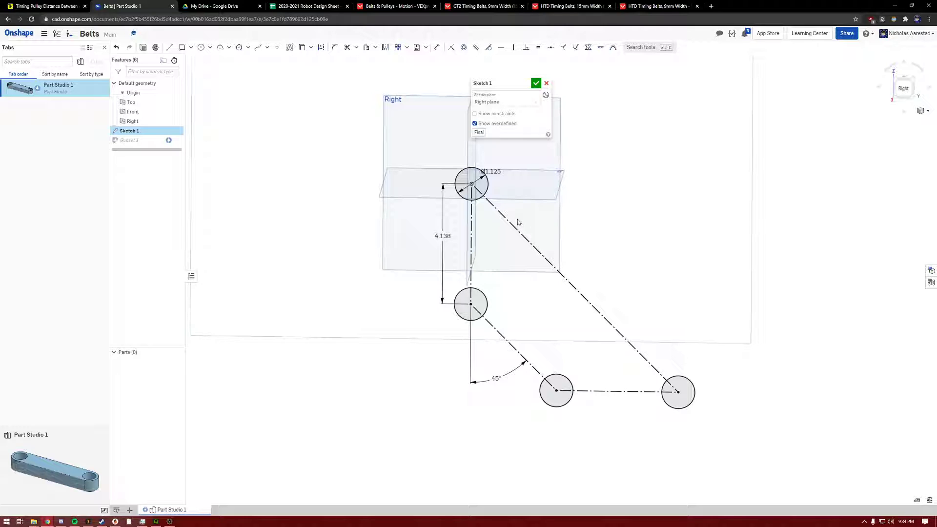
Change the center distance expression between the first two circles to 4.134 - .06 in
{"action": "double_click", "coordinate": [442, 236]}
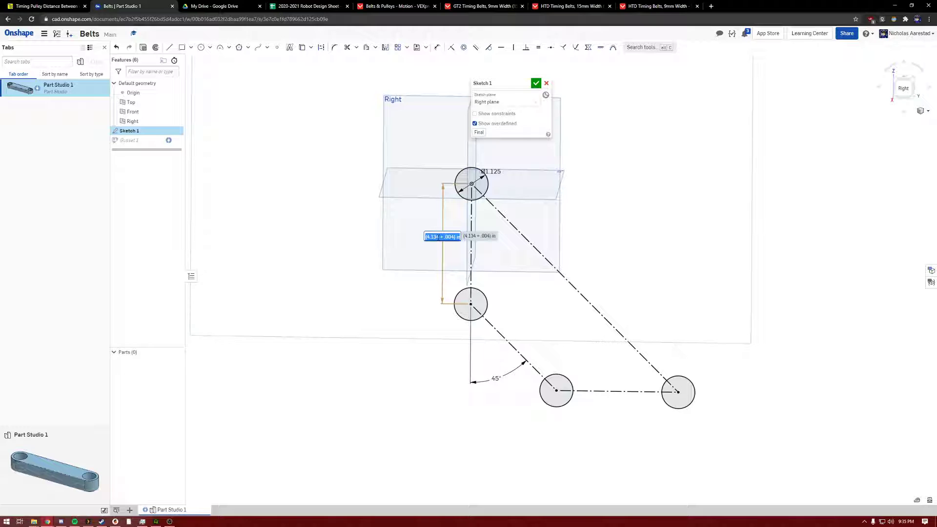
{"action": "left_click", "coordinate": [444, 237]}
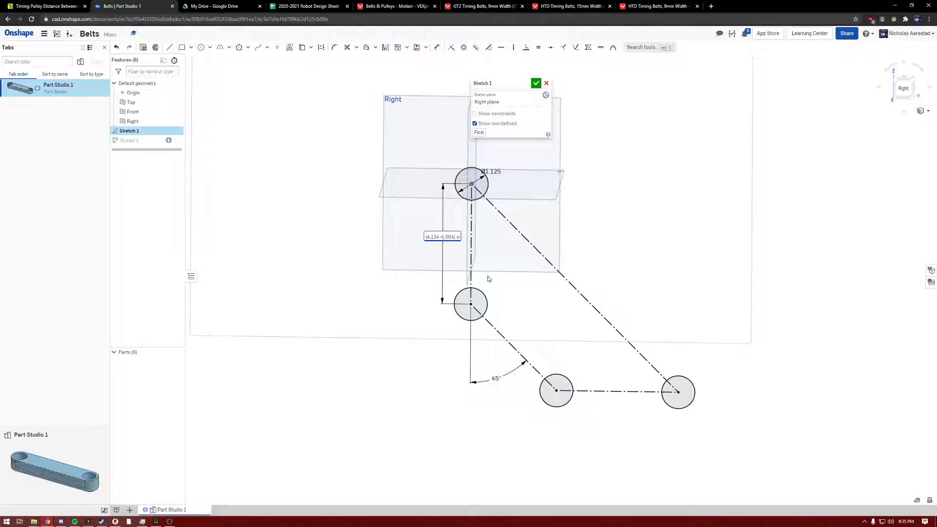
{"action": "key", "text": "BackSpace"}
{"action": "type", "text": "-"}
{"action": "key", "text": "shift+Right"}
{"action": "key", "text": "shift+Right"}
{"action": "key", "text": "shift+Right"}
{"action": "key", "text": "shift+Right"}
{"action": "type", "text": "06"}
{"action": "type", "text": "."}
{"action": "key", "text": "Return"}
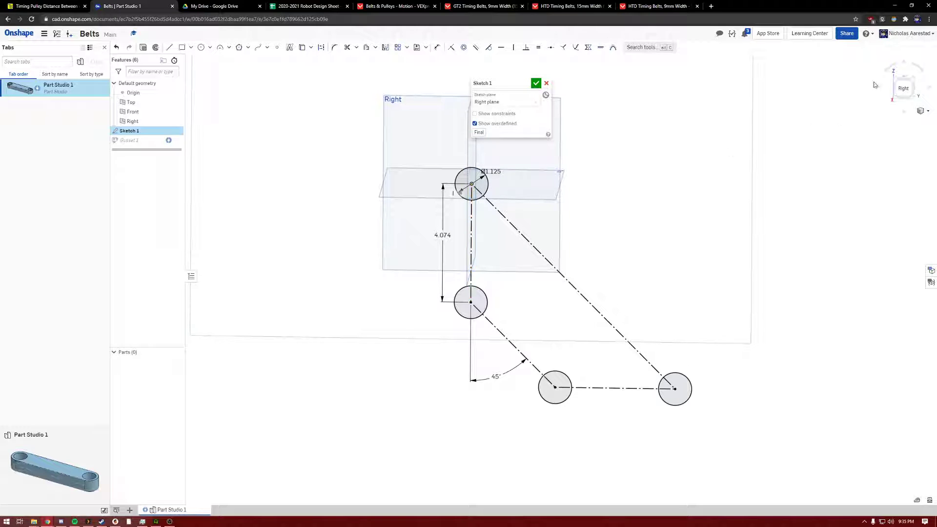
View the sketch straight on from the Right view and look over the adjusted pulley layout
{"action": "left_click", "coordinate": [905, 88]}
{"action": "scroll", "coordinate": [434, 204], "scroll_direction": "down", "scroll_amount": 3}
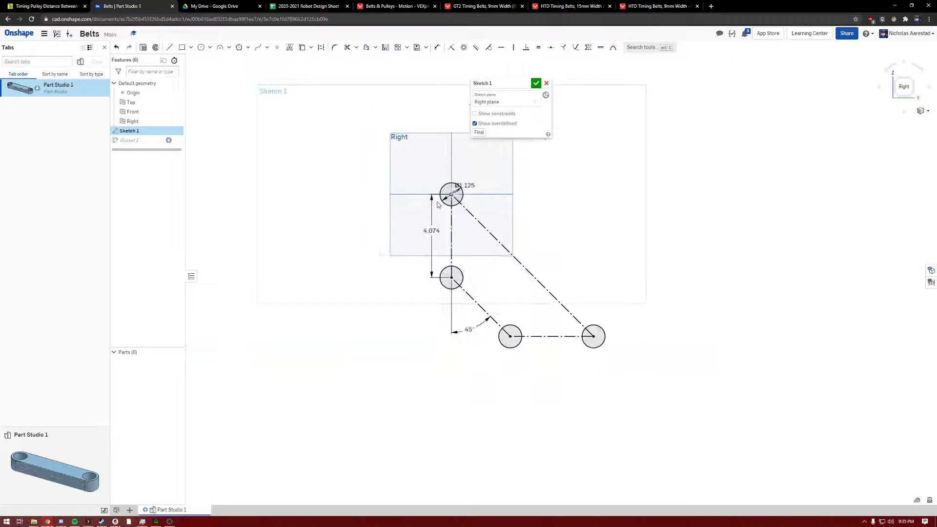
{"action": "scroll", "coordinate": [434, 204], "scroll_direction": "up", "scroll_amount": 2}
{"action": "scroll", "coordinate": [444, 215], "scroll_direction": "down", "scroll_amount": 3}
{"action": "scroll", "coordinate": [452, 231], "scroll_direction": "up", "scroll_amount": 3}
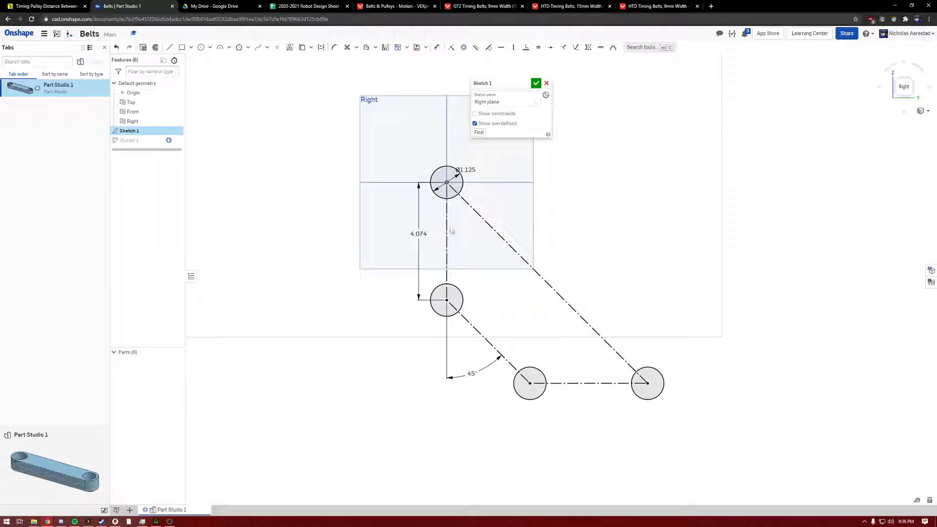
Change the center distance expression between the first two circles to 4.134 - .03 in
{"action": "double_click", "coordinate": [419, 232]}
{"action": "key", "text": "Left"}
{"action": "key", "text": "Right"}
{"action": "key", "text": "Right"}
{"action": "key", "text": "Right"}
{"action": "key", "text": "BackSpace"}
{"action": "type", "text": "3"}
{"action": "key", "text": "Return"}
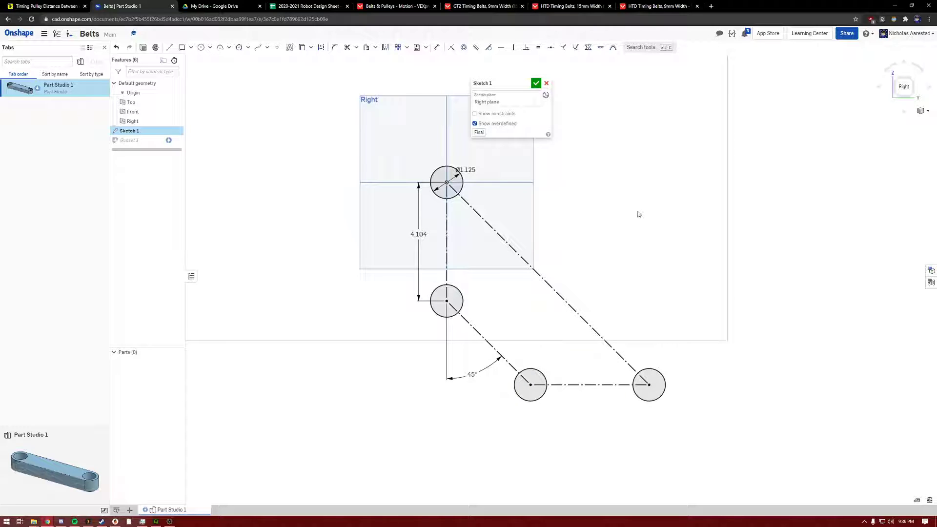
Set the center distance between the first two circles to 4.1 in and finish the sketch
{"action": "double_click", "coordinate": [419, 234]}
{"action": "key", "text": "Left"}
{"action": "key", "text": "Right"}
{"action": "key", "text": "shift+Right"}
{"action": "key", "text": "shift+Right"}
{"action": "key", "text": "shift+Right"}
{"action": "key", "text": "Right"}
{"action": "key", "text": "Right"}
{"action": "key", "text": "Right"}
{"action": "key", "text": "Right"}
{"action": "key", "text": "Right"}
{"action": "key", "text": "Right"}
{"action": "key", "text": "Return"}
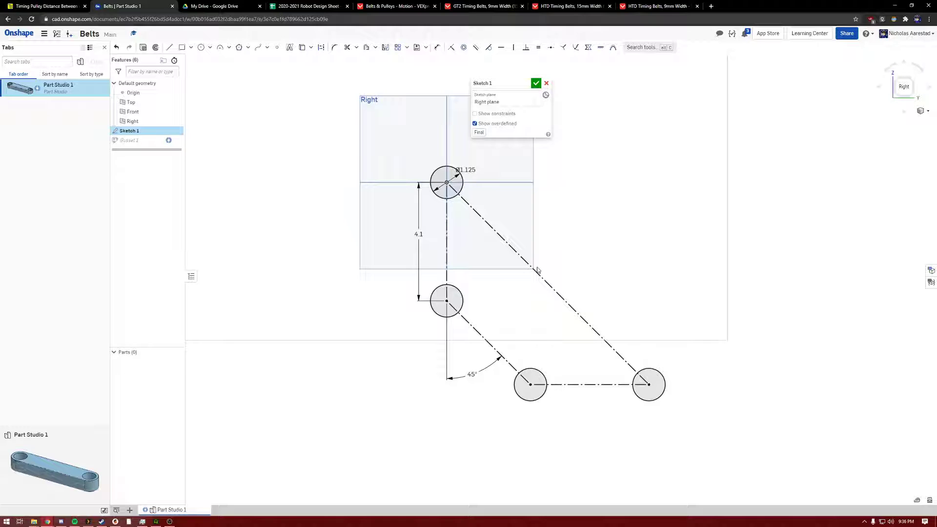
{"action": "double_click", "coordinate": [420, 234]}
{"action": "left_click", "coordinate": [426, 234]}
{"action": "key", "text": "Return"}
{"action": "double_click", "coordinate": [420, 234]}
{"action": "type", "text": "4.1"}
{"action": "left_click", "coordinate": [536, 83]}
Examine the rebuilt gusset plate and its four pulley holes from several angles
{"action": "scroll", "coordinate": [419, 164], "scroll_direction": "down", "scroll_amount": 2}
{"action": "scroll", "coordinate": [406, 230], "scroll_direction": "up", "scroll_amount": 5}
{"action": "right_click_drag", "start_coordinate": [406, 230], "coordinate": [429, 259]}
{"action": "scroll", "coordinate": [428, 261], "scroll_direction": "down", "scroll_amount": 3}
{"action": "scroll", "coordinate": [380, 173], "scroll_direction": "up", "scroll_amount": 5}
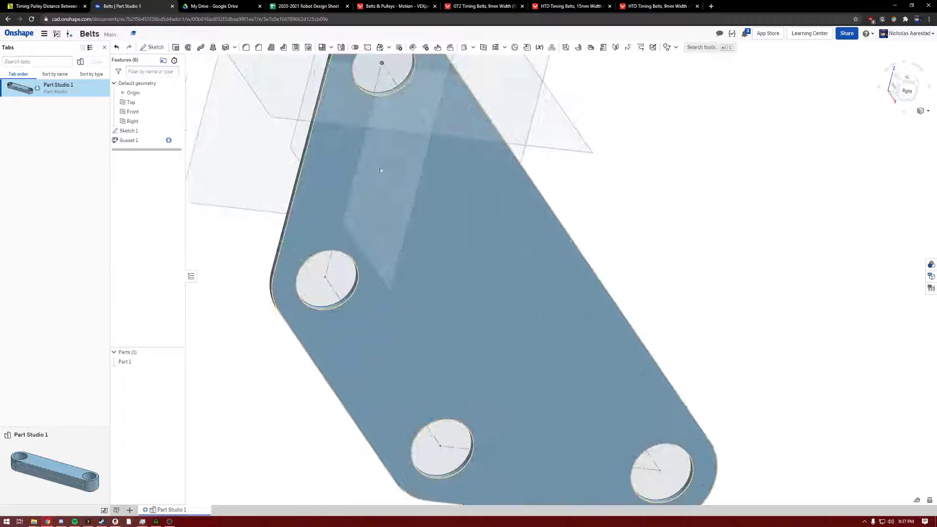
{"action": "right_click_drag", "start_coordinate": [381, 175], "coordinate": [355, 150]}
{"action": "scroll", "coordinate": [355, 151], "scroll_direction": "down", "scroll_amount": 4}
{"action": "scroll", "coordinate": [337, 122], "scroll_direction": "down", "scroll_amount": 5}
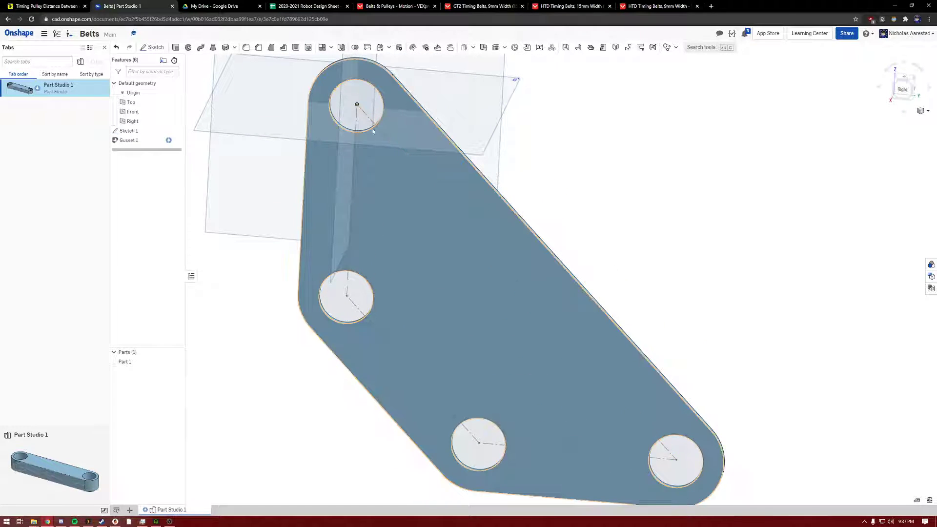
{"action": "right_click_drag", "start_coordinate": [344, 147], "coordinate": [436, 209]}
{"action": "scroll", "coordinate": [375, 181], "scroll_direction": "up", "scroll_amount": 4}
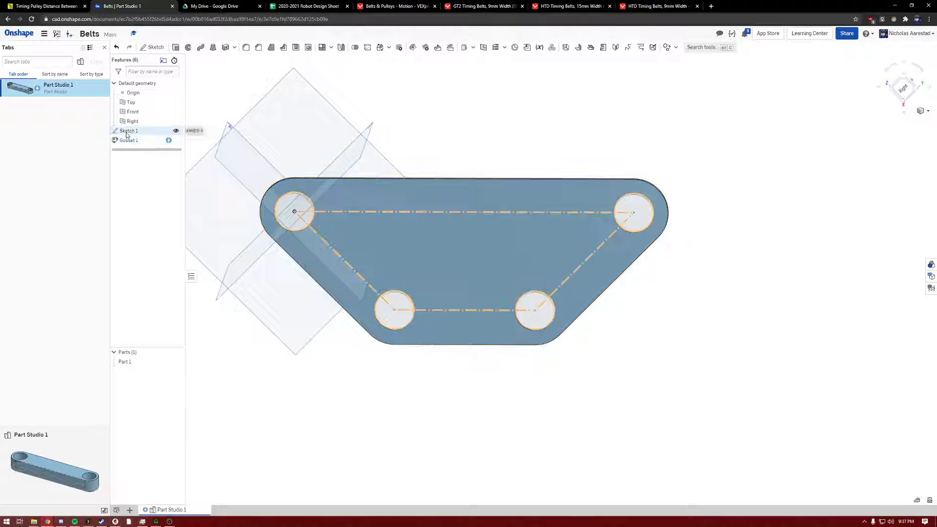
{"action": "right_click_drag", "start_coordinate": [484, 259], "coordinate": [504, 222]}
{"action": "scroll", "coordinate": [369, 327], "scroll_direction": "up", "scroll_amount": 5}
{"action": "scroll", "coordinate": [391, 332], "scroll_direction": "down", "scroll_amount": 1}
{"action": "scroll", "coordinate": [414, 338], "scroll_direction": "down", "scroll_amount": 3}
{"action": "right_click_drag", "start_coordinate": [413, 338], "coordinate": [422, 278]}
{"action": "scroll", "coordinate": [423, 268], "scroll_direction": "down", "scroll_amount": 3}
{"action": "scroll", "coordinate": [429, 249], "scroll_direction": "up", "scroll_amount": 2}
{"action": "scroll", "coordinate": [421, 261], "scroll_direction": "down", "scroll_amount": 2}
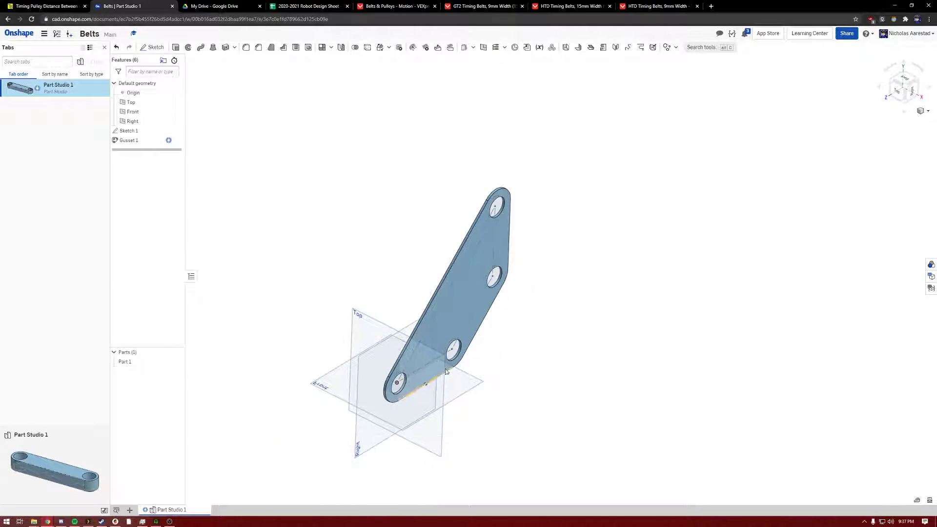
{"action": "scroll", "coordinate": [423, 313], "scroll_direction": "up", "scroll_amount": 5}
{"action": "mouse_move", "coordinate": [423, 313]}
{"action": "right_mouse_down"}
{"action": "mouse_move", "coordinate": [405, 328]}
{"action": "mouse_move", "coordinate": [415, 322]}
{"action": "right_mouse_up"}
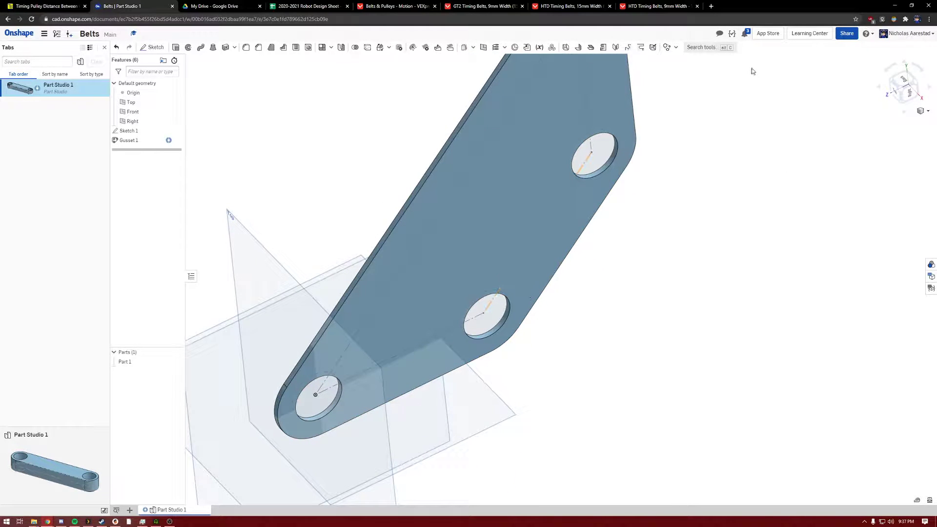
Add a Contextless Belt in place between the center of the second hole and the hole at the origin
{"action": "left_click", "coordinate": [677, 49]}
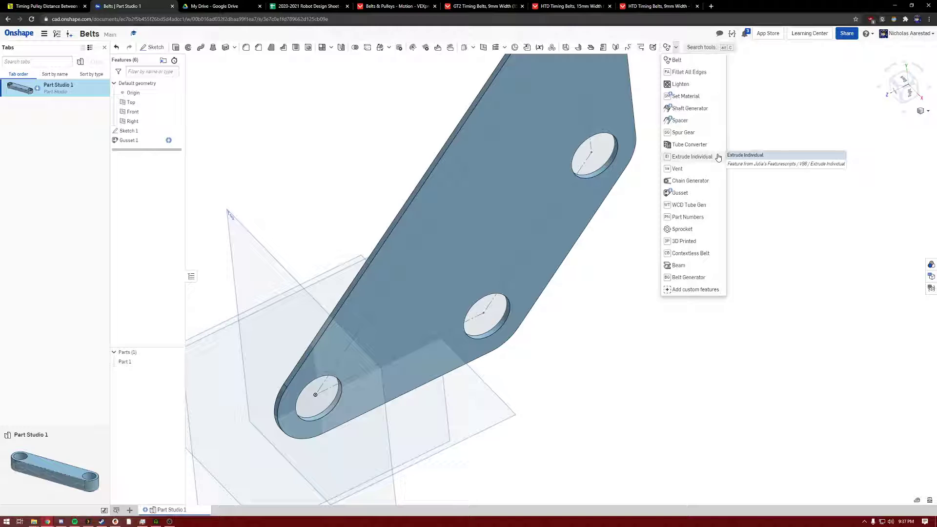
{"action": "left_click", "coordinate": [701, 254]}
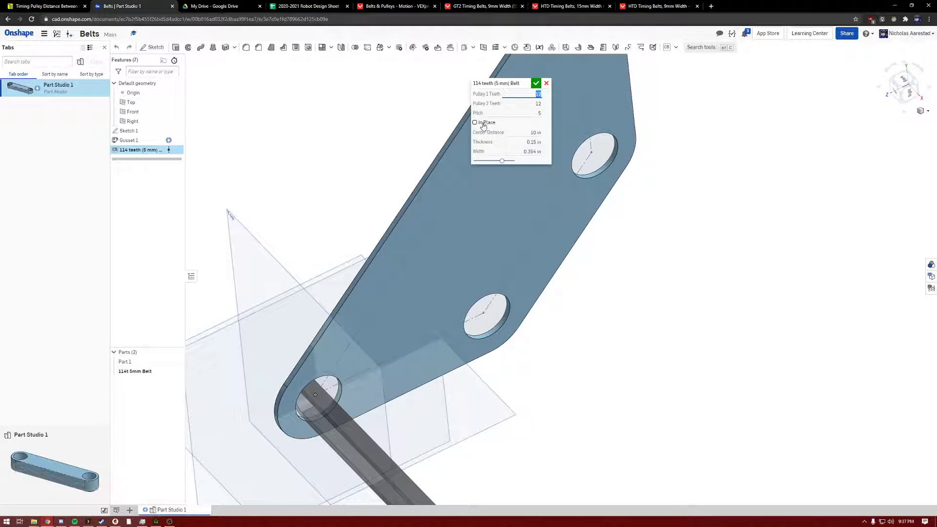
{"action": "left_click", "coordinate": [476, 123]}
{"action": "left_click", "coordinate": [483, 312]}
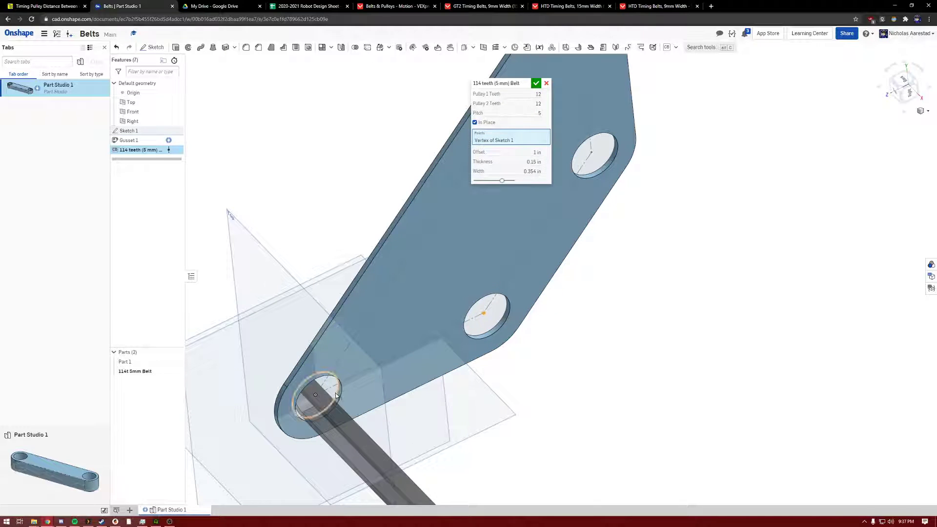
{"action": "left_click", "coordinate": [316, 395]}
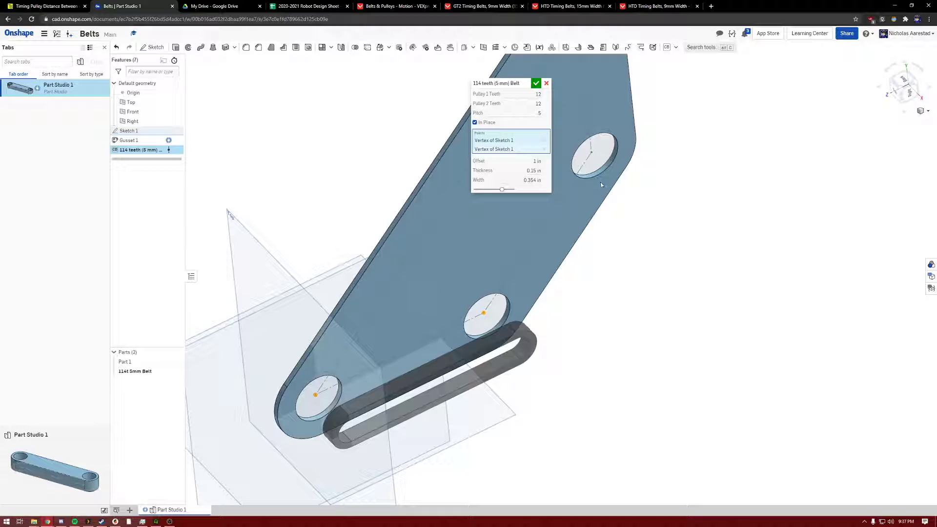
Set both pulleys of the belt to 18 teeth
{"action": "mouse_move", "coordinate": [422, 335]}
{"action": "right_mouse_down"}
{"action": "mouse_move", "coordinate": [439, 305]}
{"action": "mouse_move", "coordinate": [430, 321]}
{"action": "right_mouse_up"}
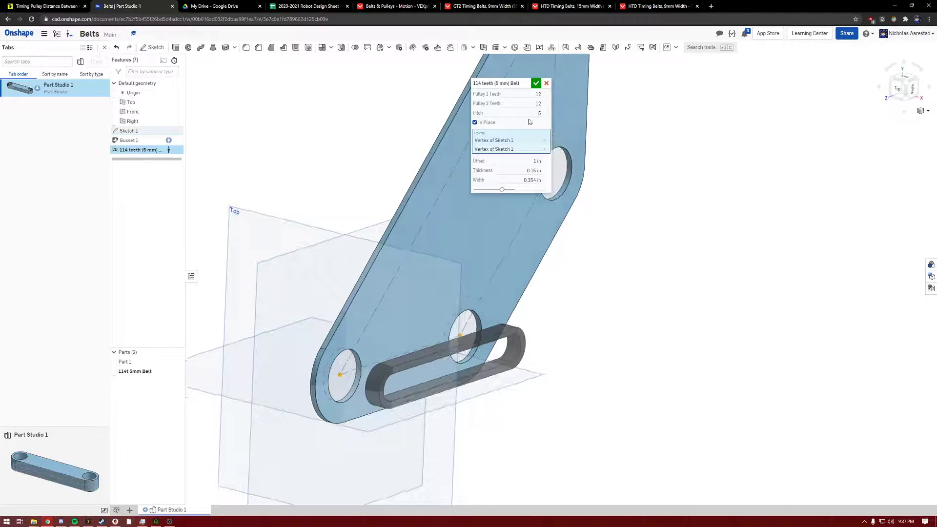
{"action": "left_click", "coordinate": [524, 97]}
{"action": "type", "text": "18"}
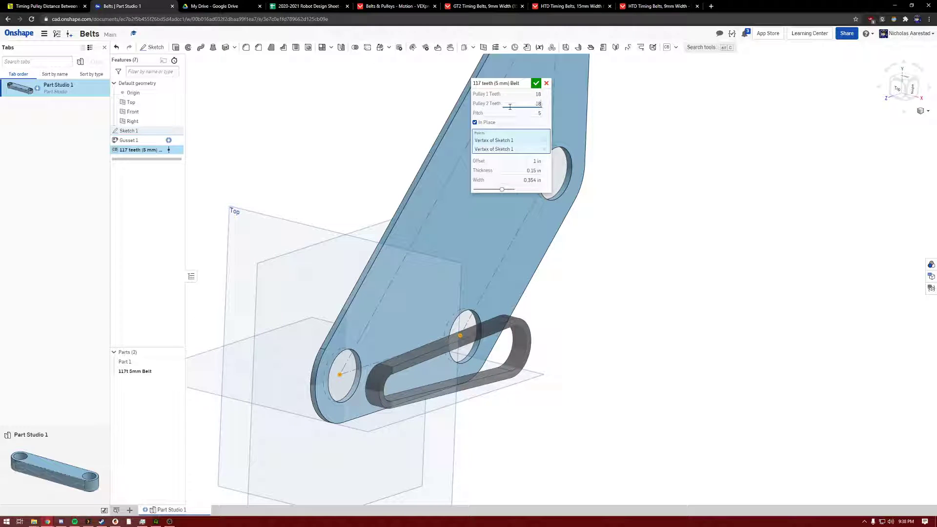
{"action": "key", "text": "Return"}
{"action": "right_click_drag", "start_coordinate": [499, 359], "coordinate": [469, 244]}
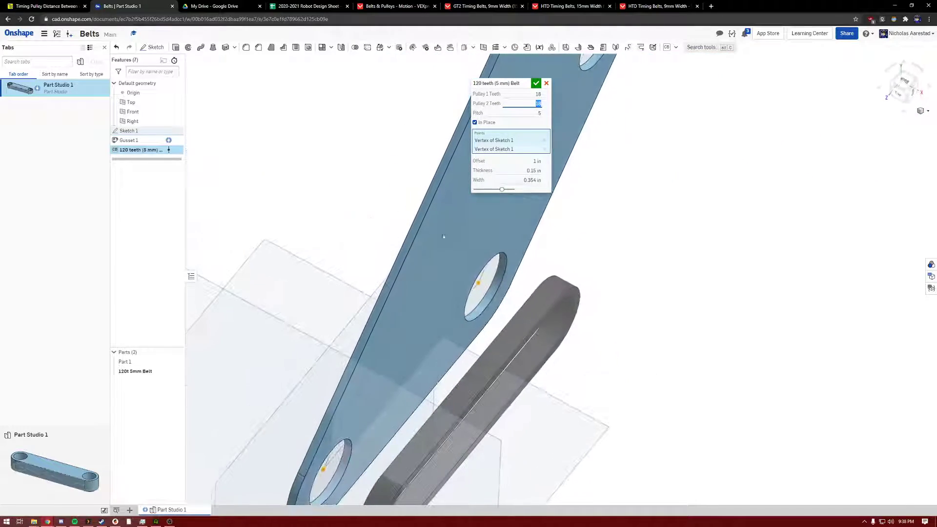
Set the belt's offset to 0.5 in and its width to 15 mm, and accept the feature
{"action": "left_click", "coordinate": [528, 162]}
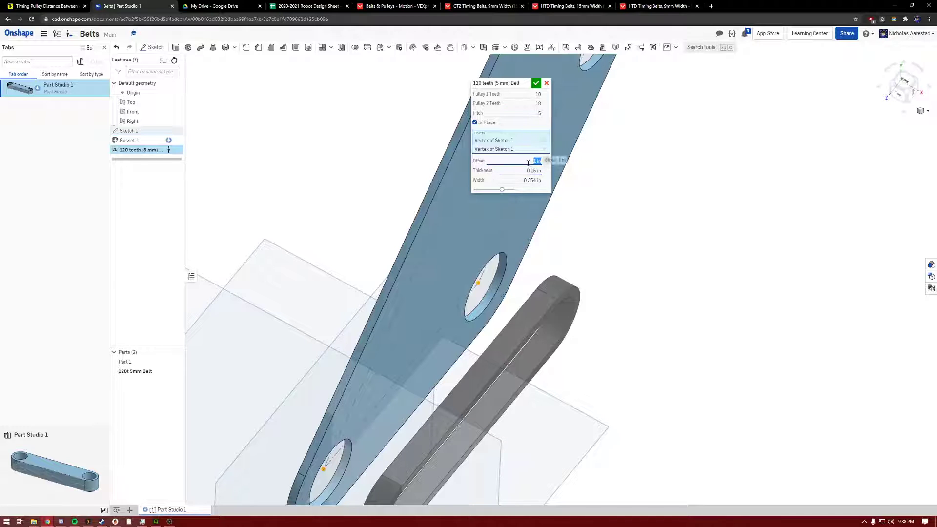
{"action": "type", "text": ".5"}
{"action": "key", "text": "Return"}
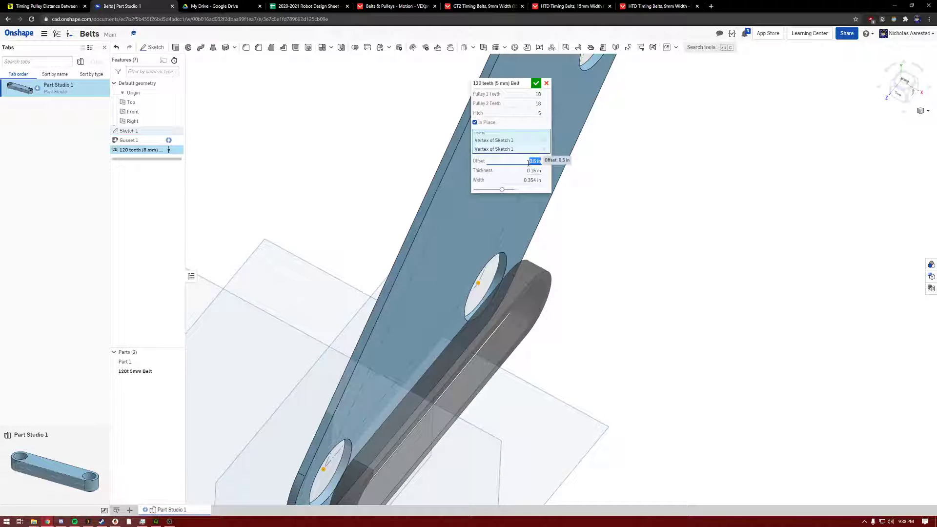
{"action": "right_click_drag", "start_coordinate": [628, 293], "coordinate": [580, 213]}
{"action": "scroll", "coordinate": [610, 239], "scroll_direction": "down", "scroll_amount": 5}
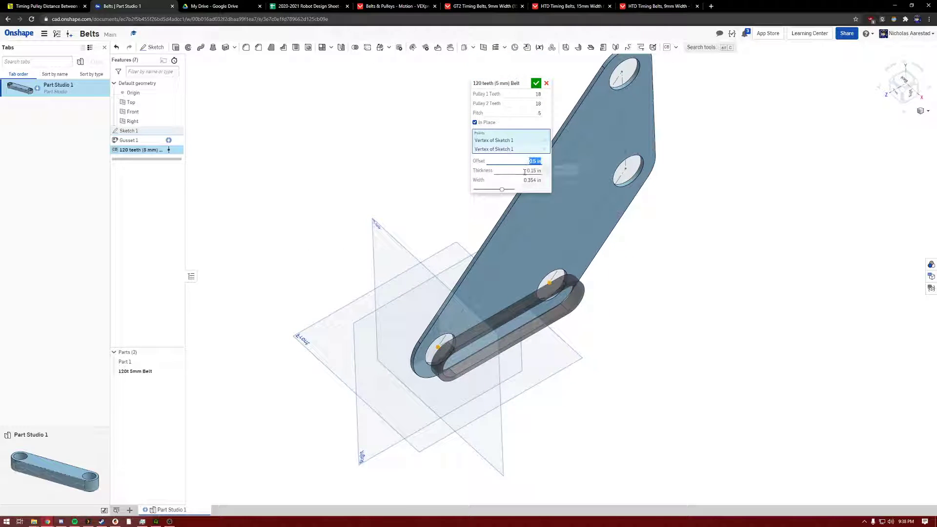
{"action": "left_click", "coordinate": [514, 183]}
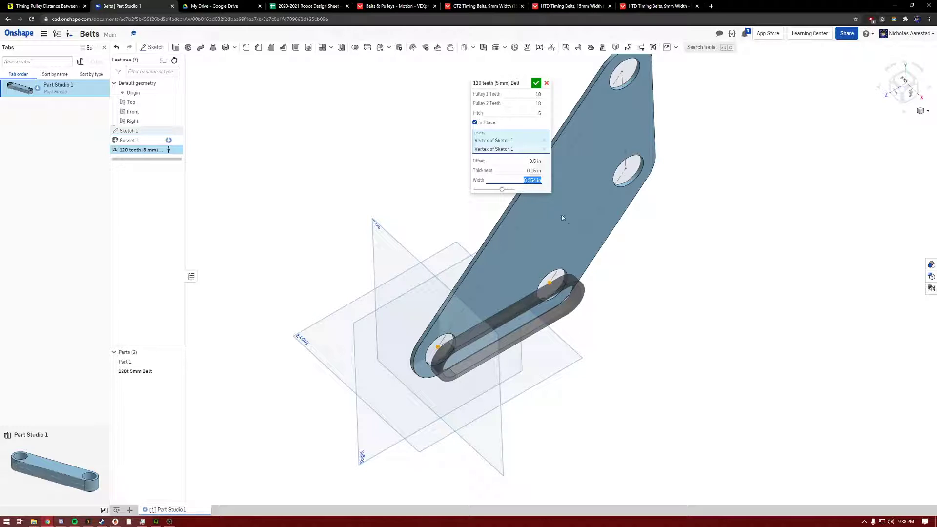
{"action": "type", "text": "15 mm"}
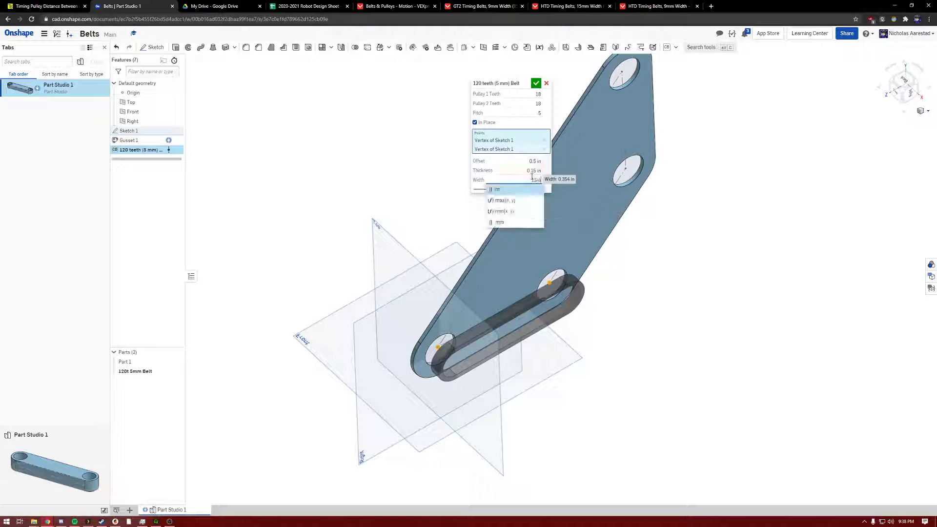
{"action": "key", "text": "Return"}
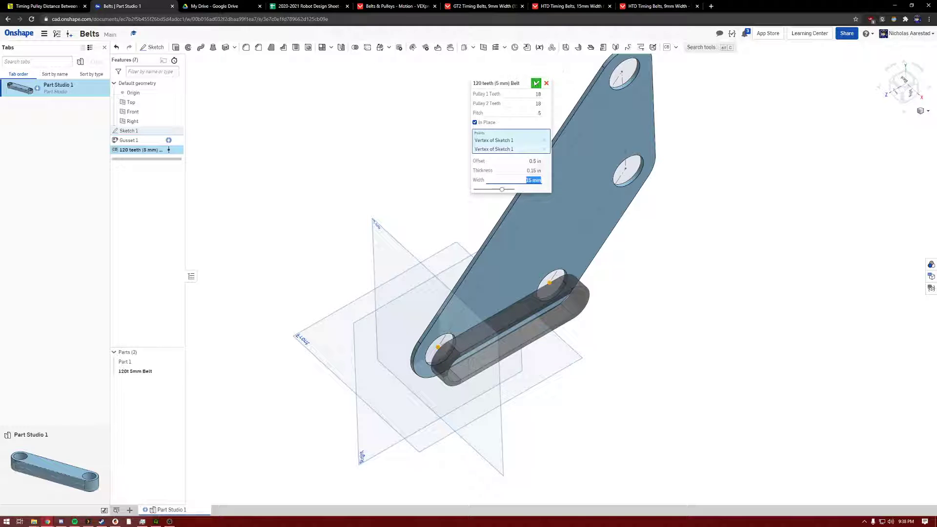
{"action": "left_click", "coordinate": [537, 83]}
Examine the belt's shape and its position against the two pulley holes of the gusset plate
{"action": "scroll", "coordinate": [454, 313], "scroll_direction": "up", "scroll_amount": 6}
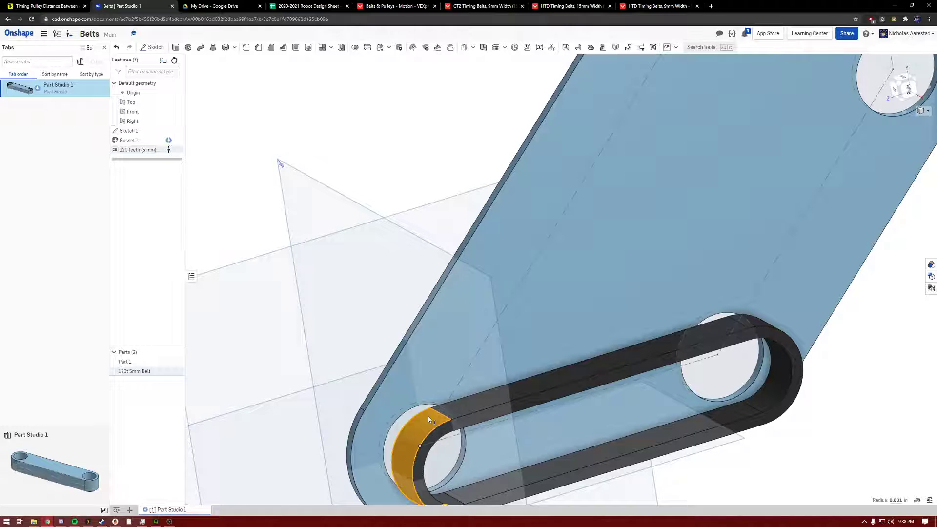
{"action": "scroll", "coordinate": [449, 420], "scroll_direction": "down", "scroll_amount": 4}
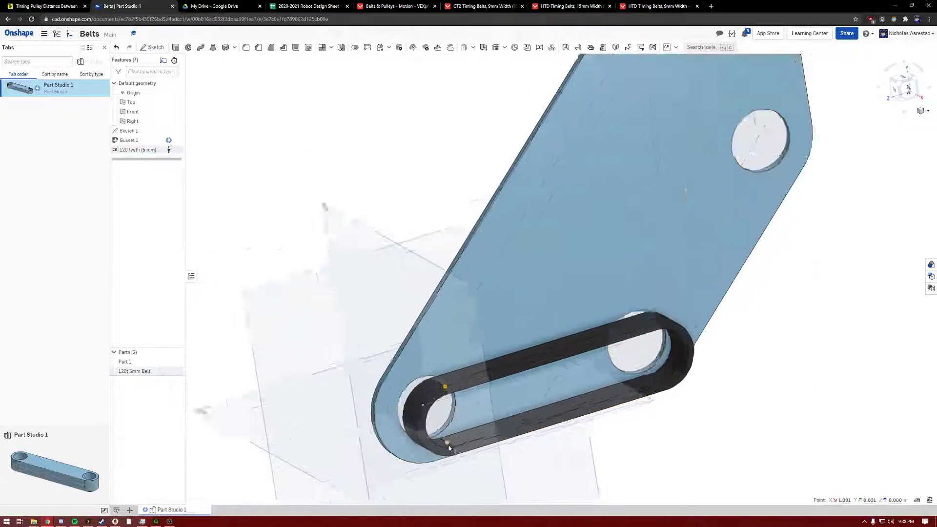
{"action": "scroll", "coordinate": [452, 415], "scroll_direction": "up", "scroll_amount": 6}
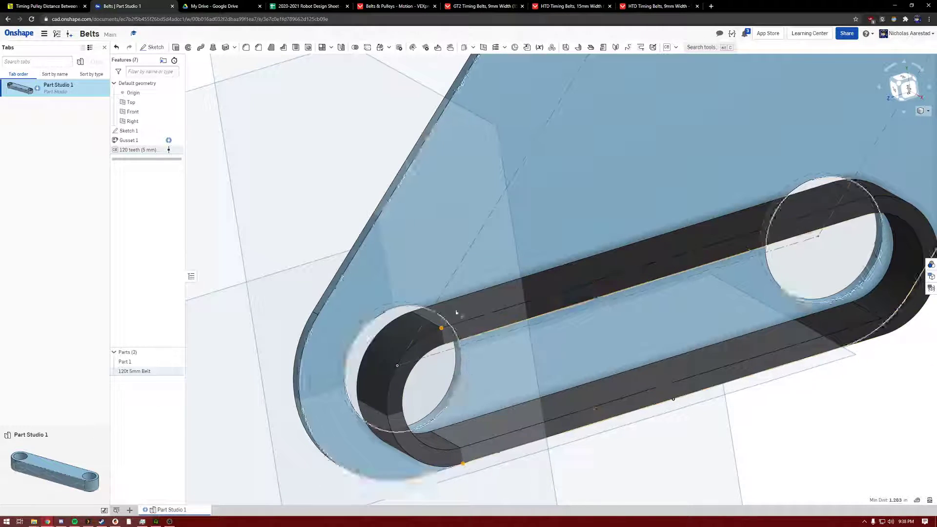
{"action": "scroll", "coordinate": [430, 291], "scroll_direction": "down", "scroll_amount": 5}
{"action": "right_click_drag", "start_coordinate": [705, 288], "coordinate": [464, 292]}
{"action": "scroll", "coordinate": [544, 272], "scroll_direction": "up", "scroll_amount": 4}
{"action": "scroll", "coordinate": [544, 267], "scroll_direction": "down", "scroll_amount": 4}
{"action": "scroll", "coordinate": [466, 291], "scroll_direction": "down", "scroll_amount": 3}
{"action": "scroll", "coordinate": [432, 277], "scroll_direction": "up", "scroll_amount": 3}
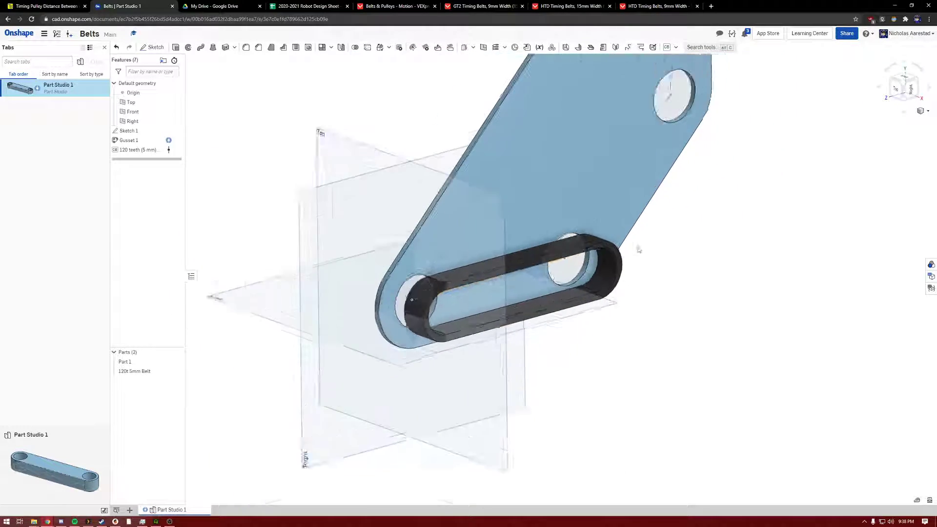
{"action": "scroll", "coordinate": [637, 249], "scroll_direction": "down", "scroll_amount": 2}
{"action": "scroll", "coordinate": [598, 244], "scroll_direction": "up", "scroll_amount": 4}
{"action": "left_click", "coordinate": [625, 240]}
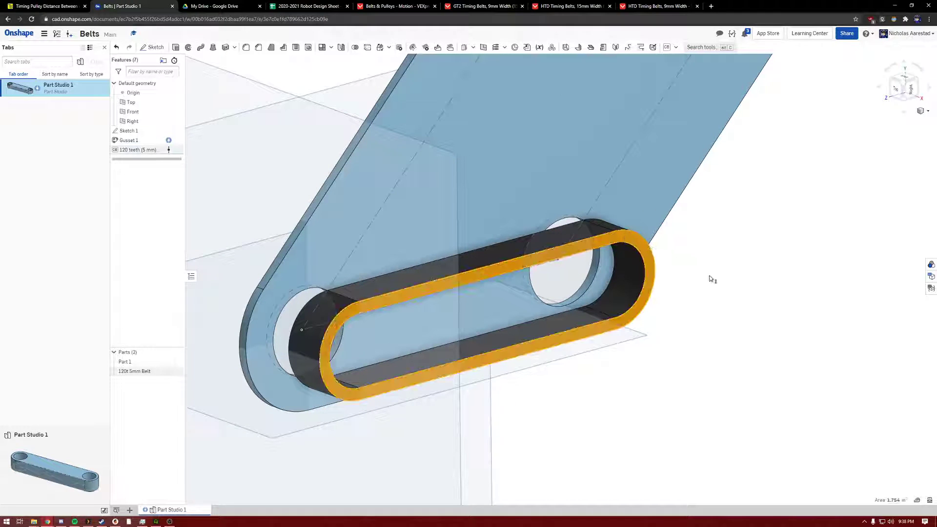
{"action": "left_click", "coordinate": [709, 279]}
{"action": "scroll", "coordinate": [635, 267], "scroll_direction": "down", "scroll_amount": 4}
{"action": "scroll", "coordinate": [635, 259], "scroll_direction": "up", "scroll_amount": 4}
{"action": "right_click_drag", "start_coordinate": [628, 251], "coordinate": [605, 258]}
{"action": "scroll", "coordinate": [586, 251], "scroll_direction": "down", "scroll_amount": 3}
{"action": "scroll", "coordinate": [560, 243], "scroll_direction": "up", "scroll_amount": 2}
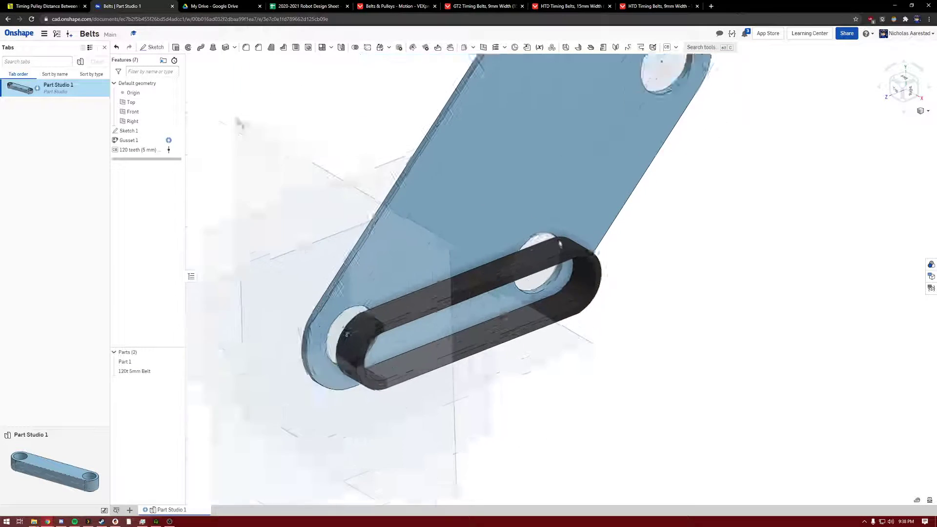
{"action": "scroll", "coordinate": [560, 245], "scroll_direction": "up", "scroll_amount": 2}
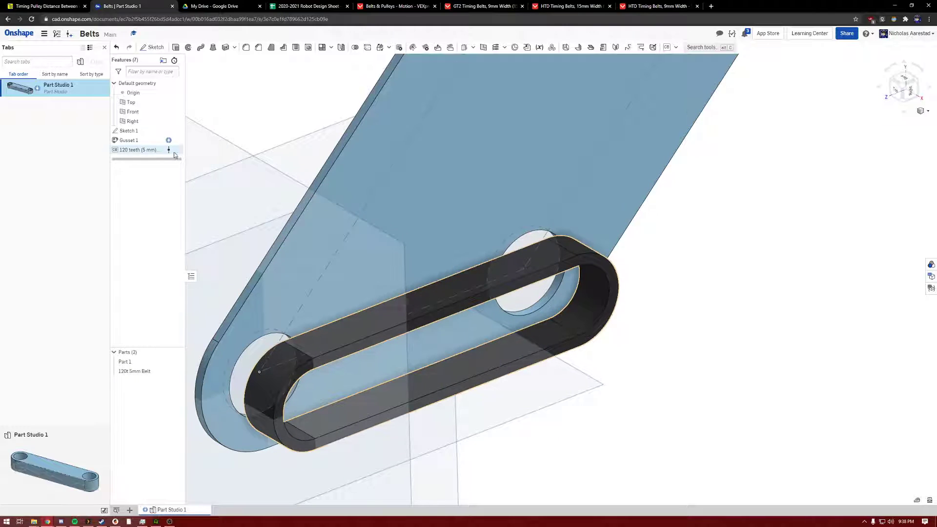
Hide the existing belt part and create a Belt Generator belt between the centers of the same two holes
{"action": "left_click", "coordinate": [177, 374]}
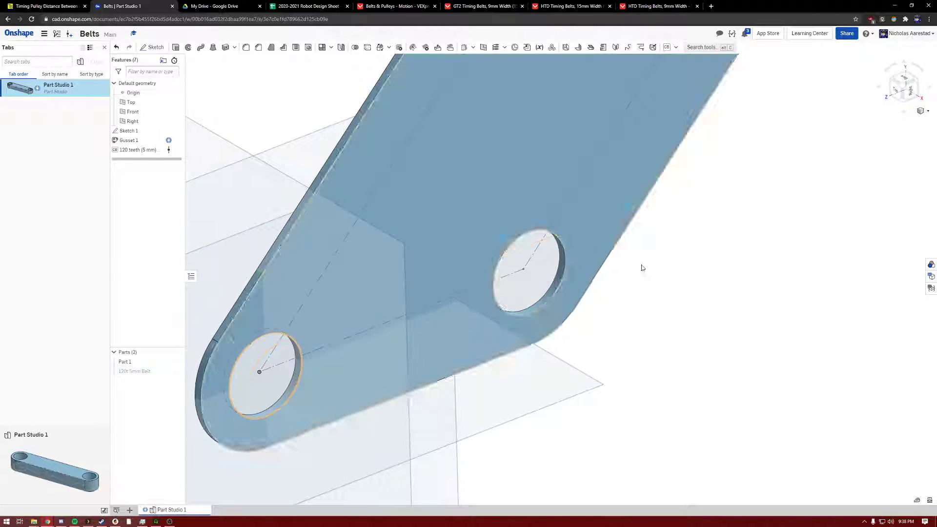
{"action": "left_click", "coordinate": [676, 47]}
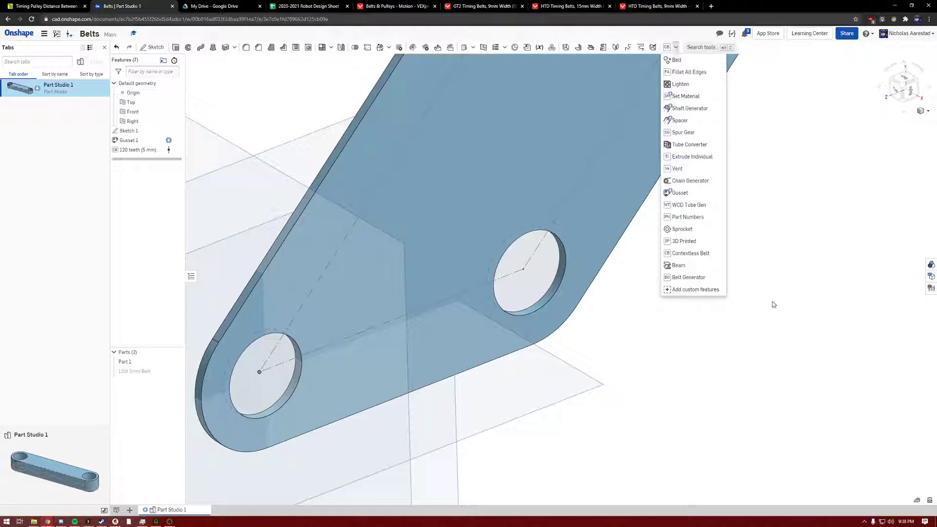
{"action": "left_click", "coordinate": [689, 278]}
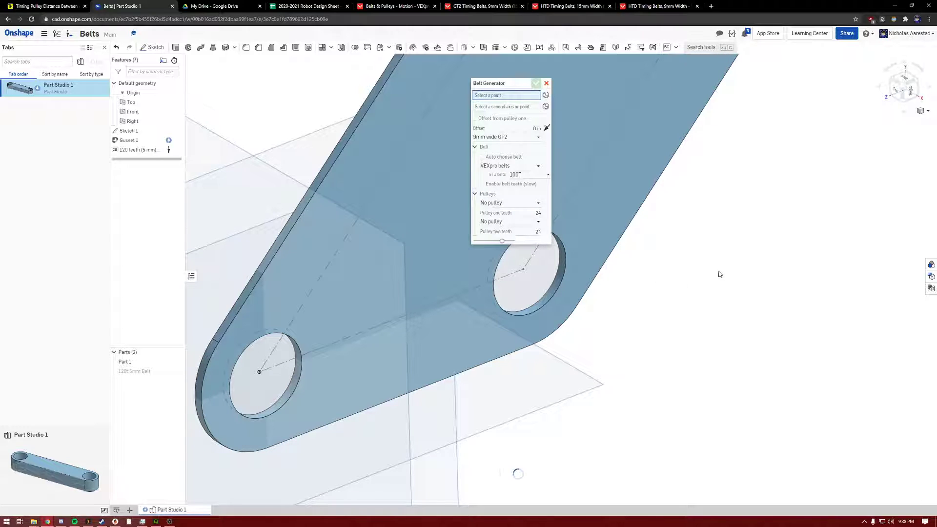
{"action": "scroll", "coordinate": [673, 280], "scroll_direction": "down", "scroll_amount": 3}
{"action": "scroll", "coordinate": [672, 302], "scroll_direction": "up", "scroll_amount": 2}
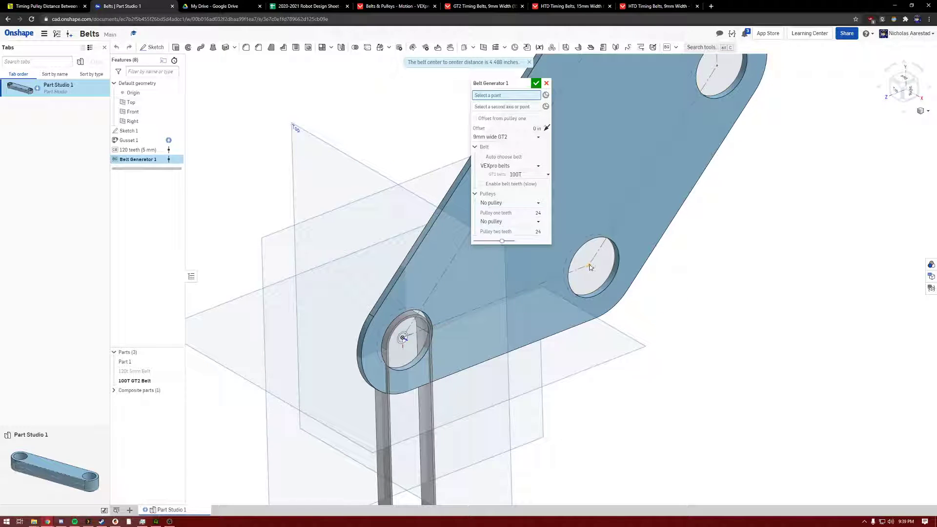
{"action": "left_click", "coordinate": [590, 267]}
{"action": "left_click", "coordinate": [401, 338]}
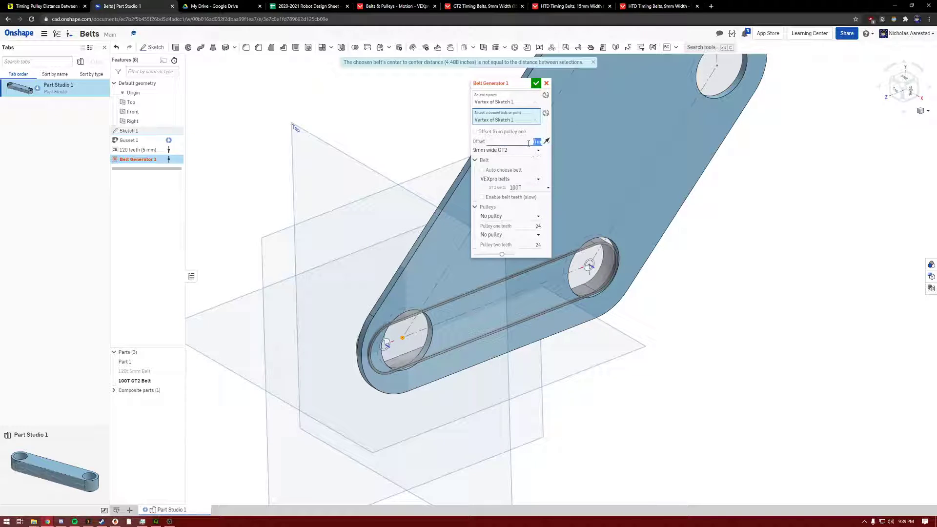
Set the generated belt's offset to 0.5 in and enable automatic belt choice
{"action": "type", "text": "0.5"}
{"action": "key", "text": "Return"}
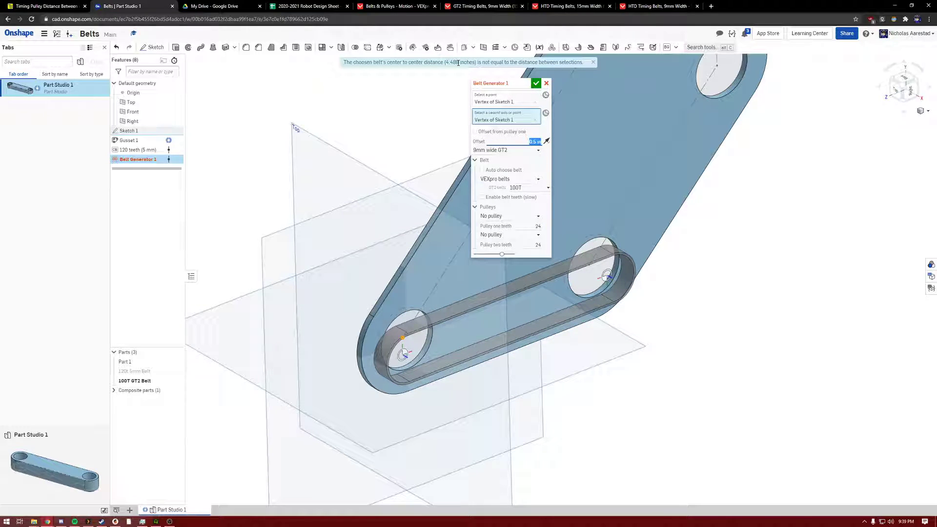
{"action": "right_click_drag", "start_coordinate": [671, 309], "coordinate": [667, 280]}
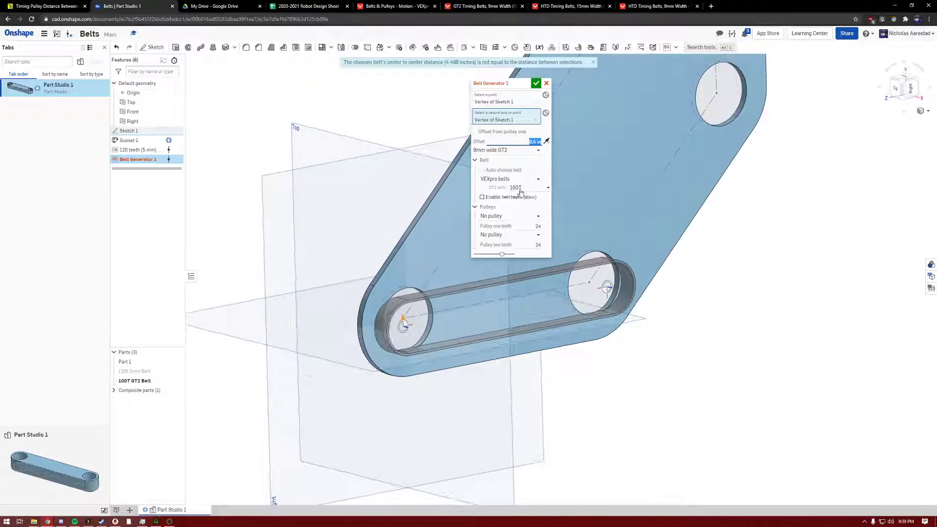
{"action": "left_click", "coordinate": [483, 170]}
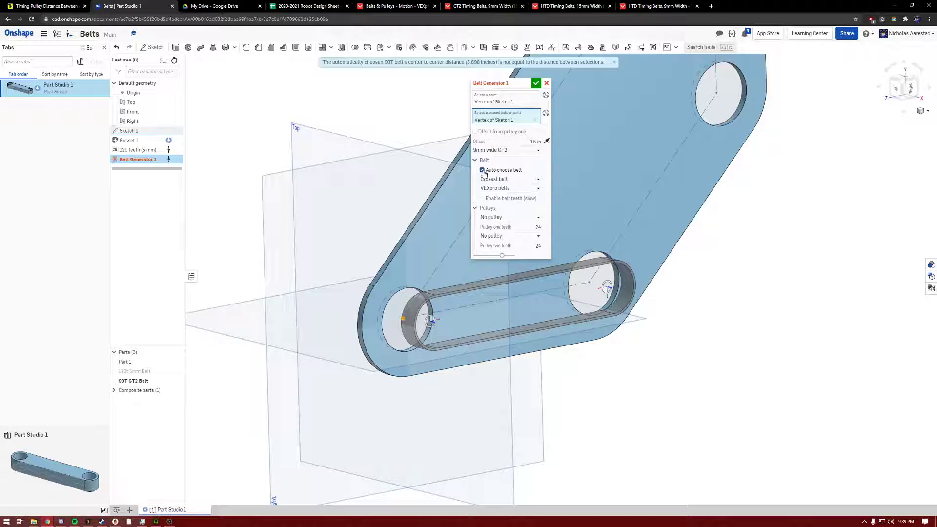
Turn off automatic belt choice for the generated belt and check the custom belt tooth count in the 2020-2021 Robot Design Sheet
{"action": "left_click", "coordinate": [483, 170]}
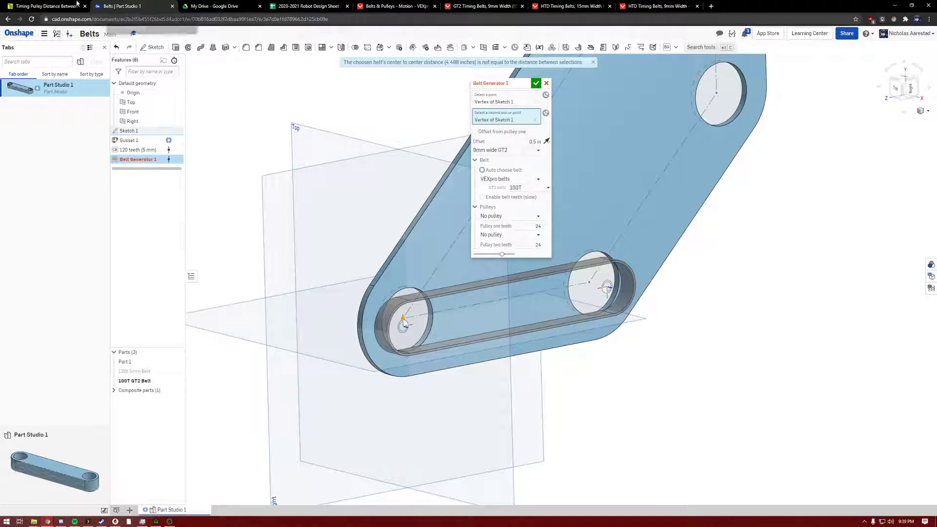
{"action": "left_click", "coordinate": [303, 7]}
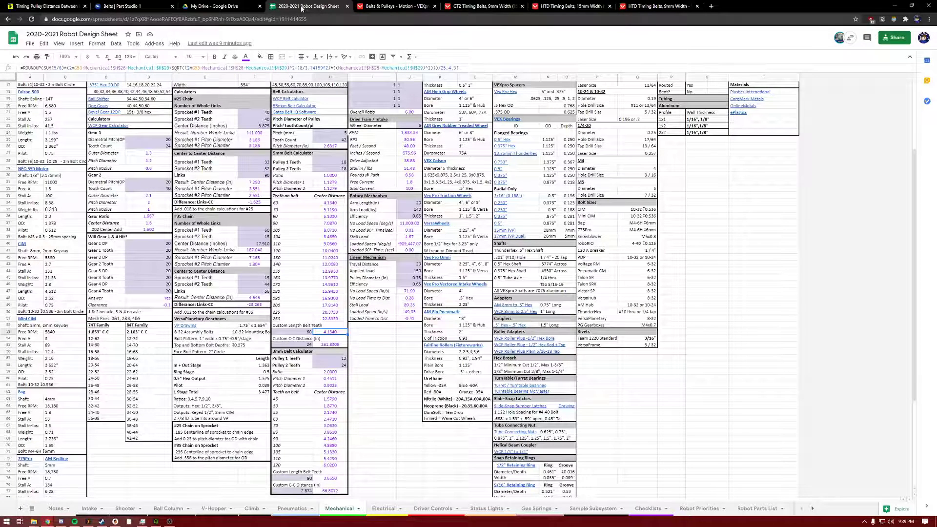
{"action": "left_click", "coordinate": [300, 334]}
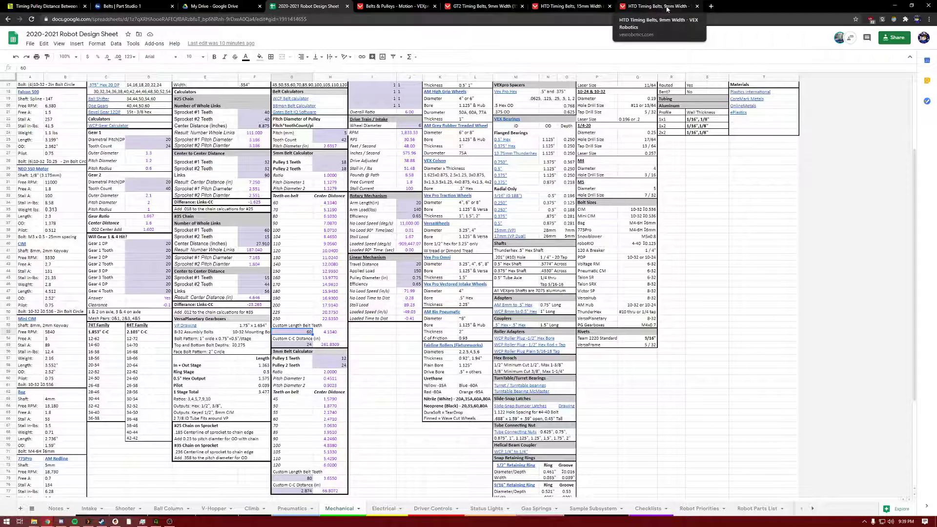
{"action": "left_click", "coordinate": [106, 6]}
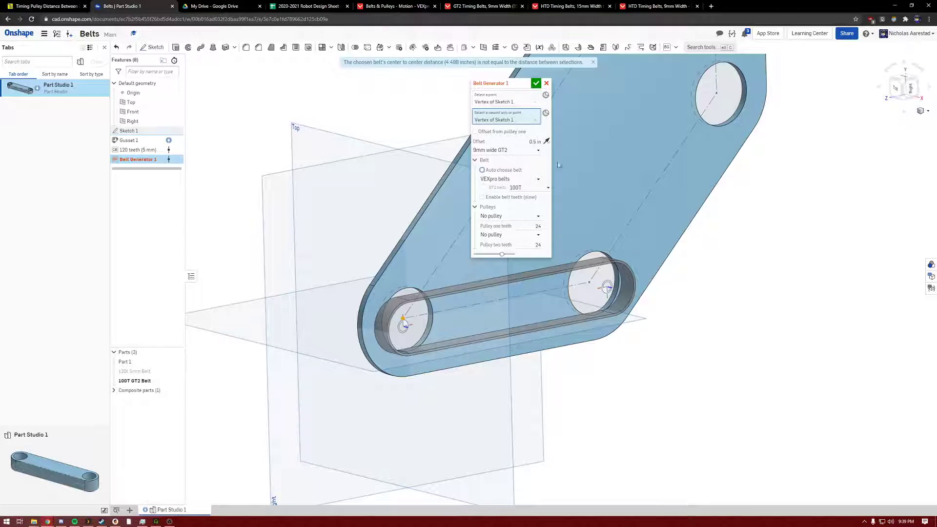
Examine the generated belt's fit against the two pulley holes and accept the Belt Generator feature
{"action": "scroll", "coordinate": [572, 309], "scroll_direction": "up", "scroll_amount": 3}
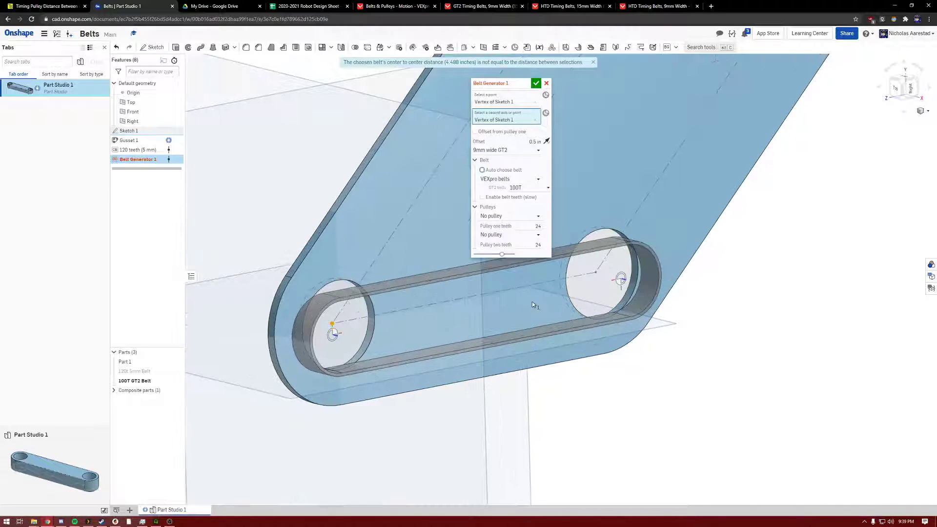
{"action": "right_click_drag", "start_coordinate": [532, 302], "coordinate": [467, 337]}
{"action": "scroll", "coordinate": [467, 337], "scroll_direction": "down", "scroll_amount": 5}
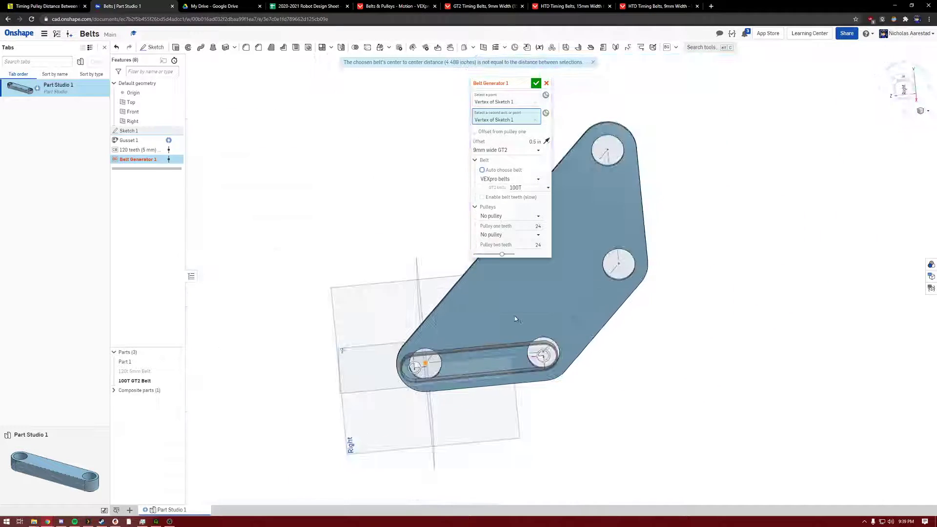
{"action": "scroll", "coordinate": [517, 322], "scroll_direction": "up", "scroll_amount": 3}
{"action": "left_click", "coordinate": [536, 83]}
Review the expression behind the horizontal pulley center distance in Sketch 1, then close the sketch
{"action": "double_click", "coordinate": [175, 131]}
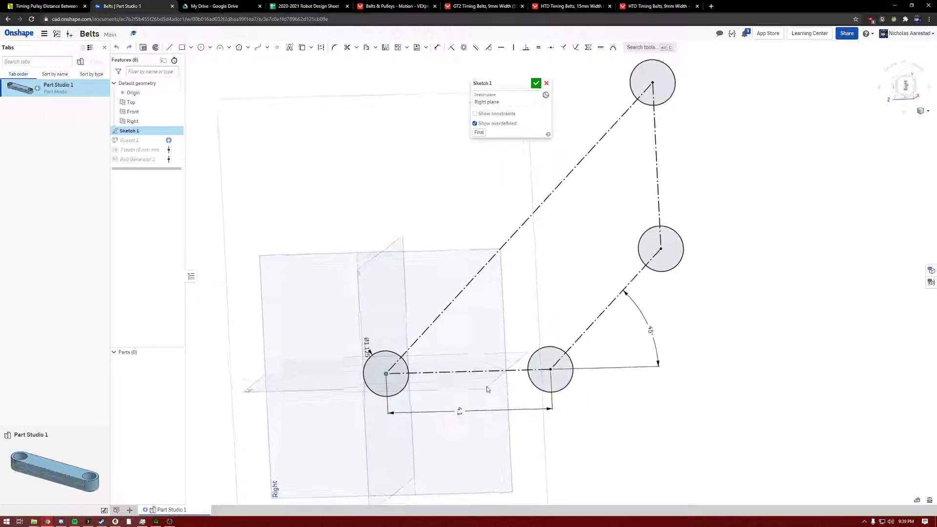
{"action": "key", "text": "n"}
{"action": "mouse_move", "coordinate": [455, 406]}
{"action": "right_mouse_down"}
{"action": "mouse_move", "coordinate": [401, 398]}
{"action": "mouse_move", "coordinate": [415, 414]}
{"action": "right_mouse_up"}
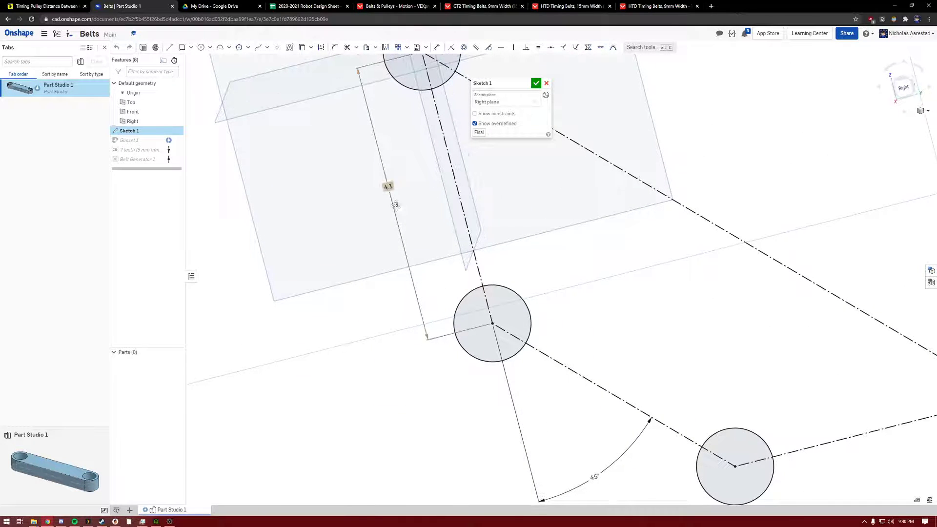
{"action": "double_click", "coordinate": [388, 187]}
{"action": "right_click_drag", "start_coordinate": [429, 299], "coordinate": [440, 263]}
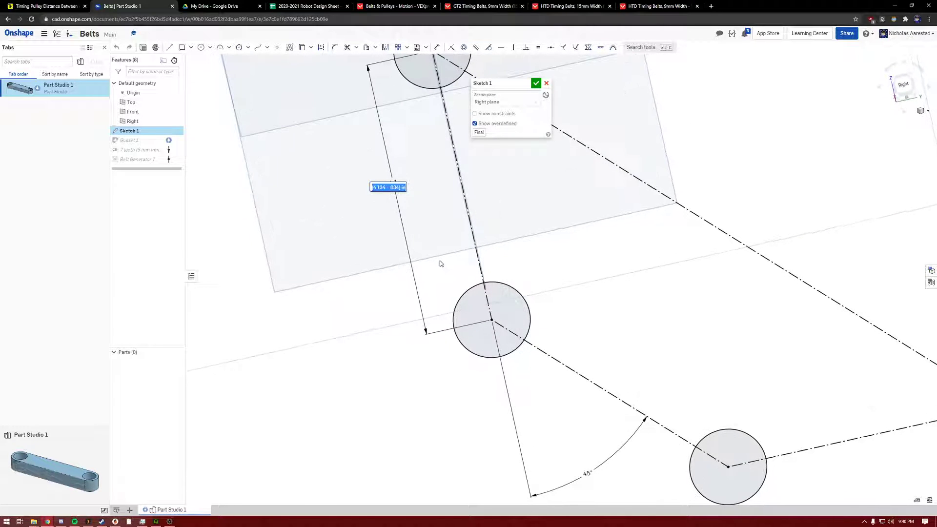
{"action": "left_click", "coordinate": [536, 84]}
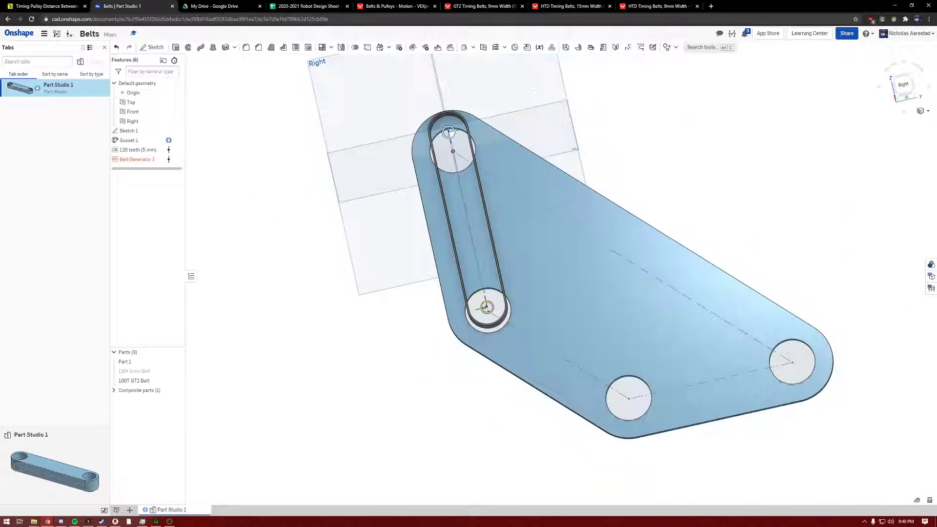
Edit the Belt Generator feature to use a 9mm wide HTD belt with 60T
{"action": "right_click_drag", "start_coordinate": [473, 318], "coordinate": [234, 209]}
{"action": "double_click", "coordinate": [137, 160]}
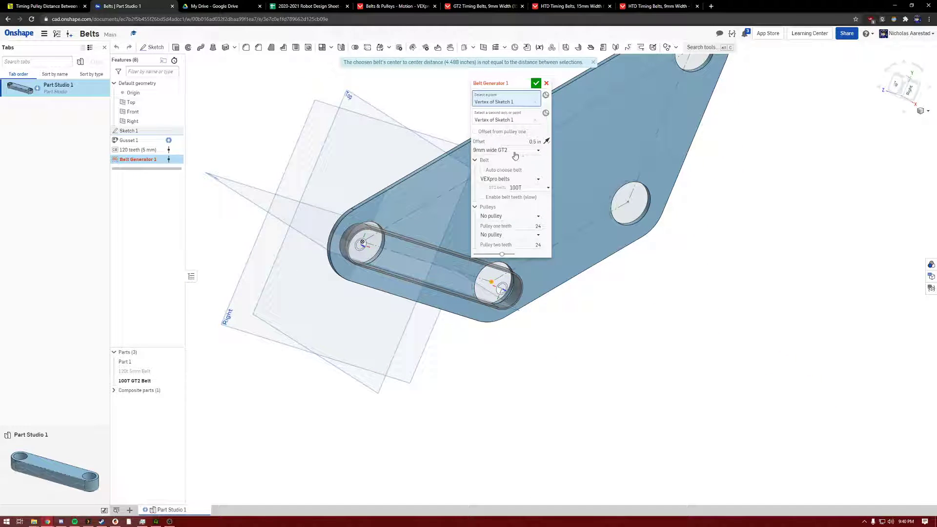
{"action": "left_click", "coordinate": [515, 155]}
{"action": "left_click", "coordinate": [511, 175]}
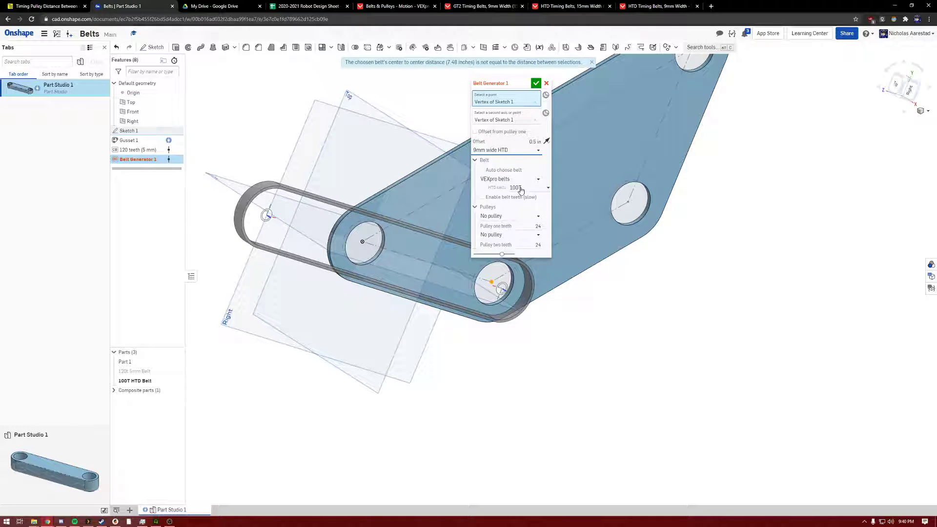
{"action": "left_click", "coordinate": [521, 191]}
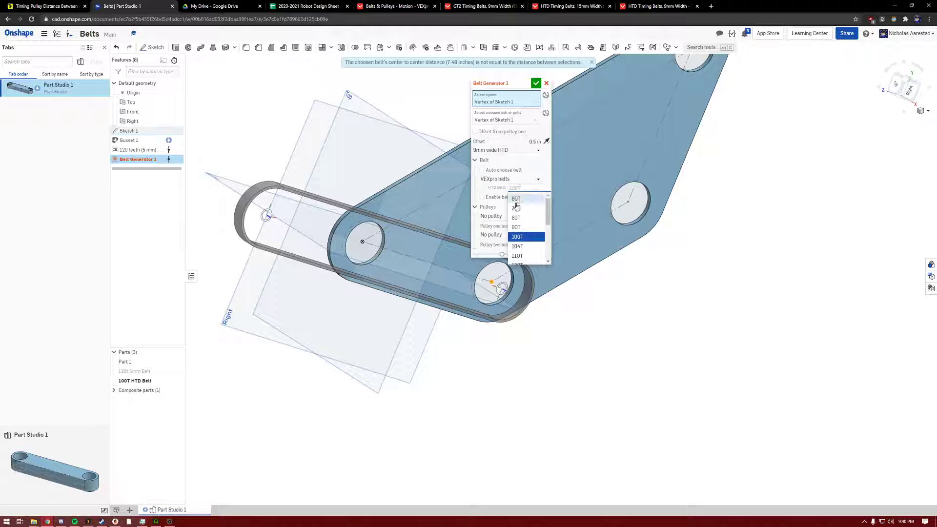
{"action": "left_click", "coordinate": [517, 207]}
Set the tooth counts of pulley one and pulley two to 18 for the generated belt
{"action": "right_click_drag", "start_coordinate": [431, 213], "coordinate": [436, 119]}
{"action": "scroll", "coordinate": [428, 312], "scroll_direction": "up", "scroll_amount": 4}
{"action": "right_click_drag", "start_coordinate": [412, 266], "coordinate": [389, 255]}
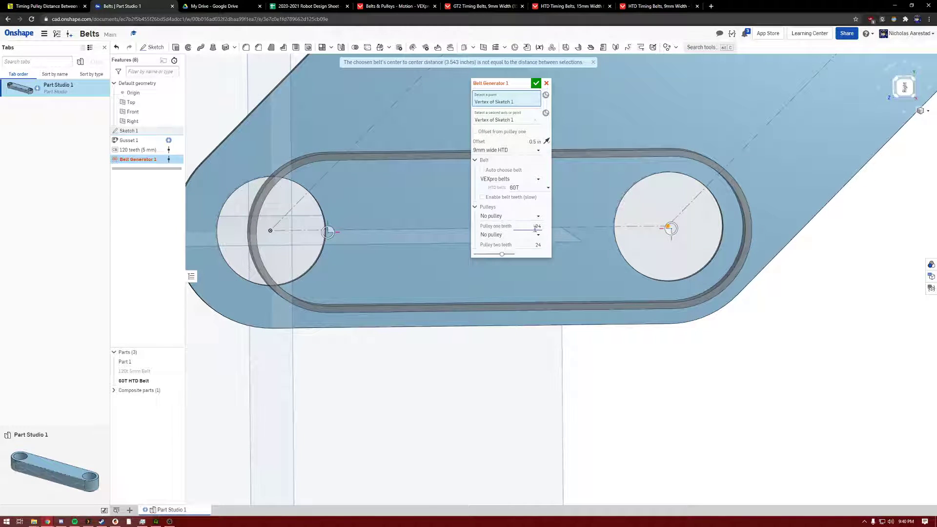
{"action": "key", "text": "Return"}
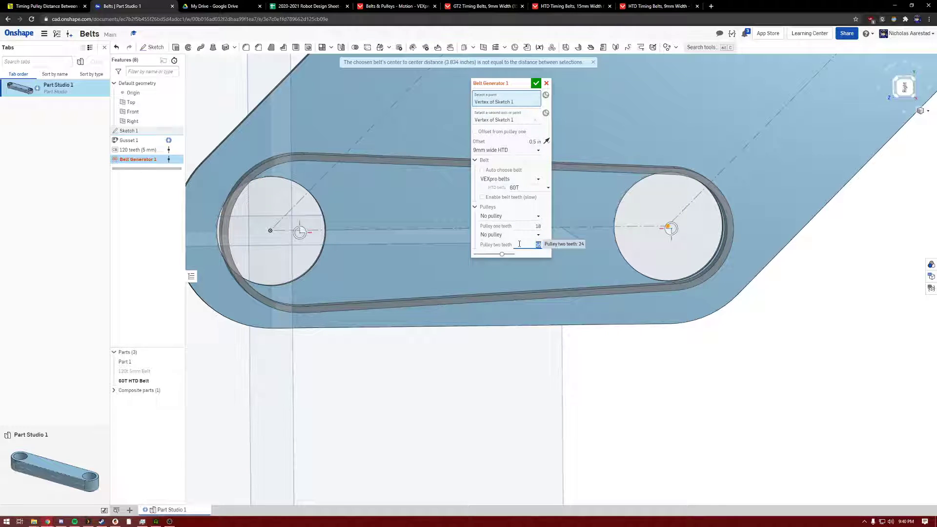
{"action": "key", "text": "Return"}
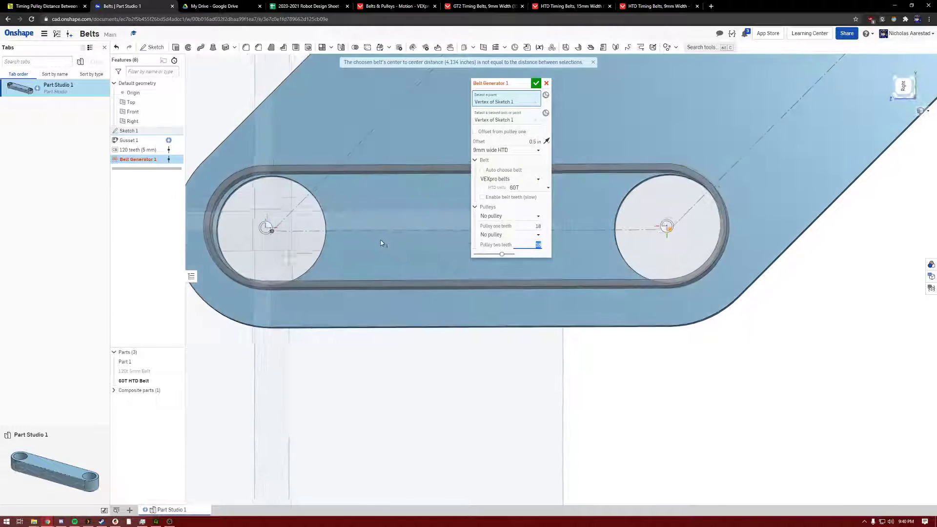
Inspect the belt around both holes and set pulley one and pulley two to the Custom pulley type
{"action": "mouse_move", "coordinate": [390, 246]}
{"action": "right_mouse_down"}
{"action": "mouse_move", "coordinate": [401, 245]}
{"action": "mouse_move", "coordinate": [397, 254]}
{"action": "mouse_move", "coordinate": [414, 240]}
{"action": "mouse_move", "coordinate": [413, 255]}
{"action": "mouse_move", "coordinate": [402, 248]}
{"action": "right_mouse_up"}
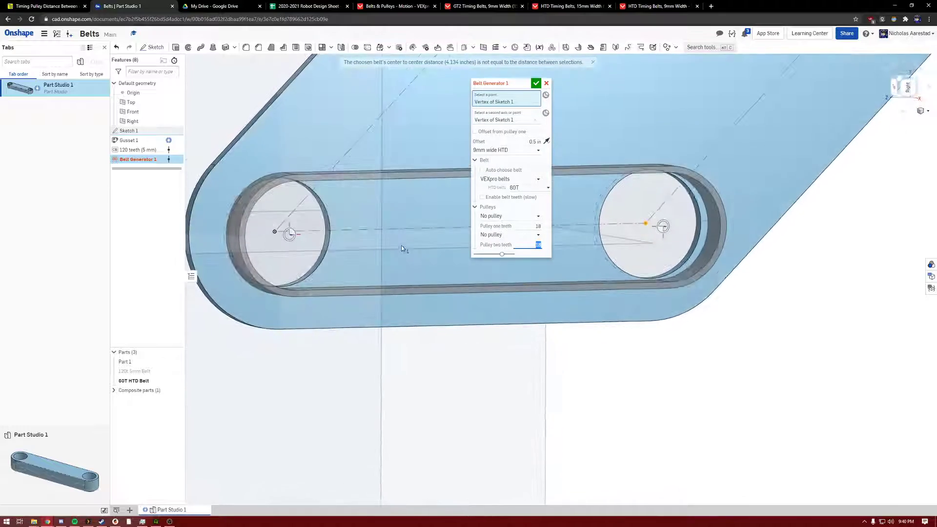
{"action": "right_click_drag", "start_coordinate": [399, 196], "coordinate": [347, 193]}
{"action": "right_click_drag", "start_coordinate": [342, 188], "coordinate": [383, 191]}
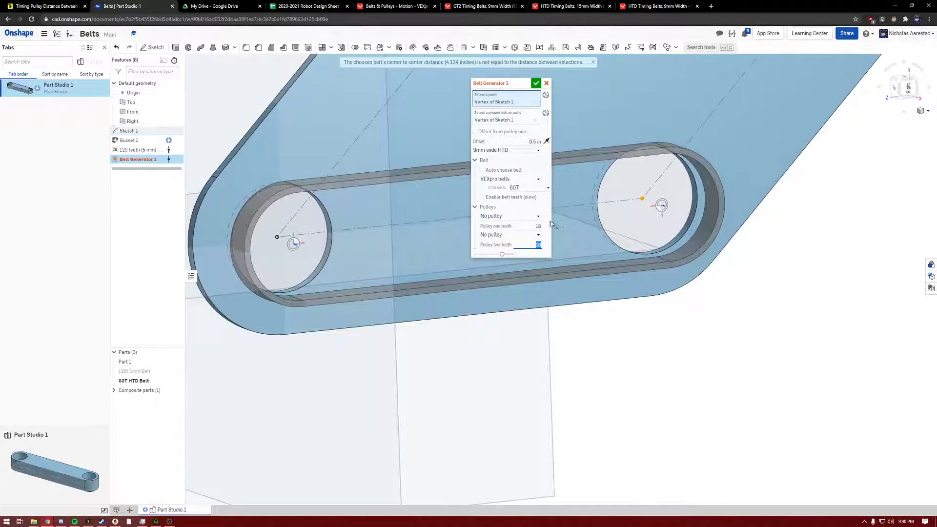
{"action": "left_click", "coordinate": [502, 217]}
{"action": "left_click", "coordinate": [507, 237]}
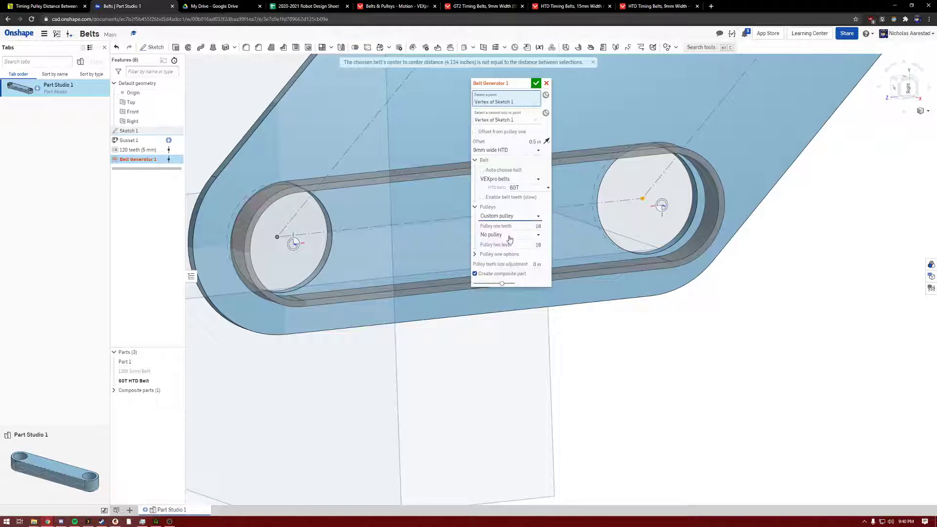
{"action": "left_click", "coordinate": [508, 234]}
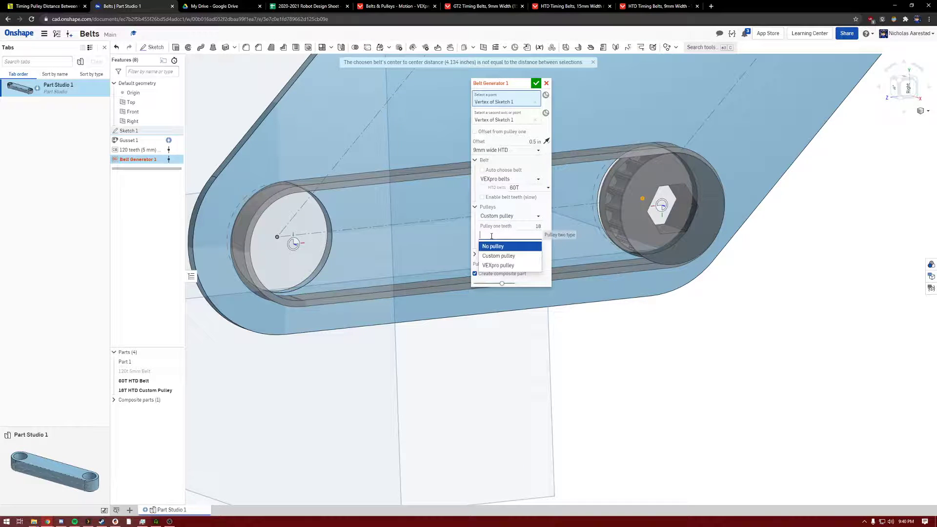
{"action": "left_click", "coordinate": [506, 258]}
Examine the belt with its custom pulleys, turn off composite part creation, and cancel the Belt Generator edits
{"action": "right_click_drag", "start_coordinate": [317, 250], "coordinate": [347, 186]}
{"action": "scroll", "coordinate": [247, 264], "scroll_direction": "up", "scroll_amount": 5}
{"action": "scroll", "coordinate": [348, 186], "scroll_direction": "down", "scroll_amount": 3}
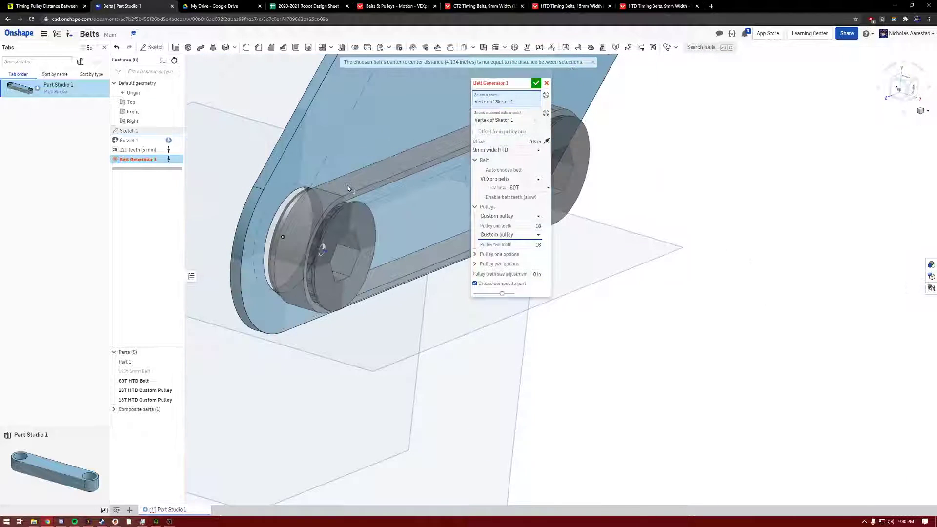
{"action": "scroll", "coordinate": [298, 207], "scroll_direction": "up", "scroll_amount": 5}
{"action": "scroll", "coordinate": [298, 207], "scroll_direction": "down", "scroll_amount": 2}
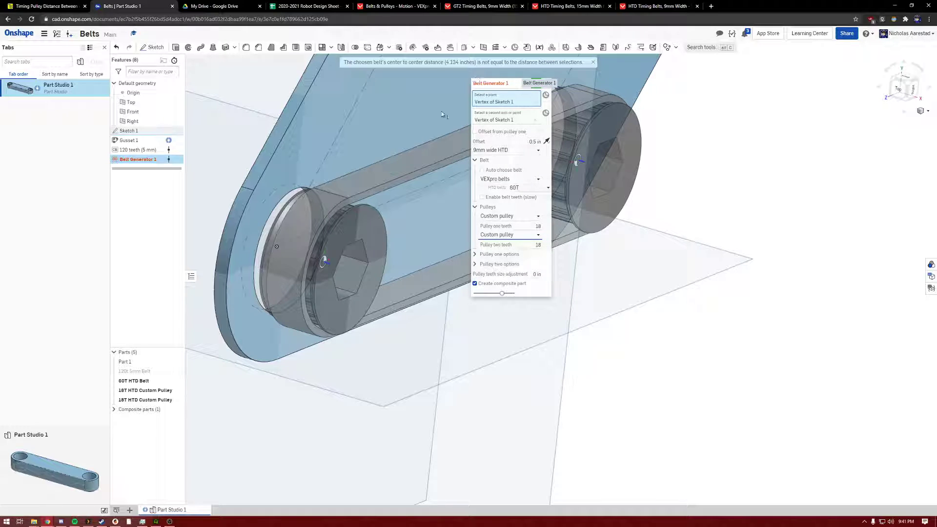
{"action": "right_click_drag", "start_coordinate": [353, 243], "coordinate": [331, 192]}
{"action": "scroll", "coordinate": [327, 215], "scroll_direction": "up", "scroll_amount": 4}
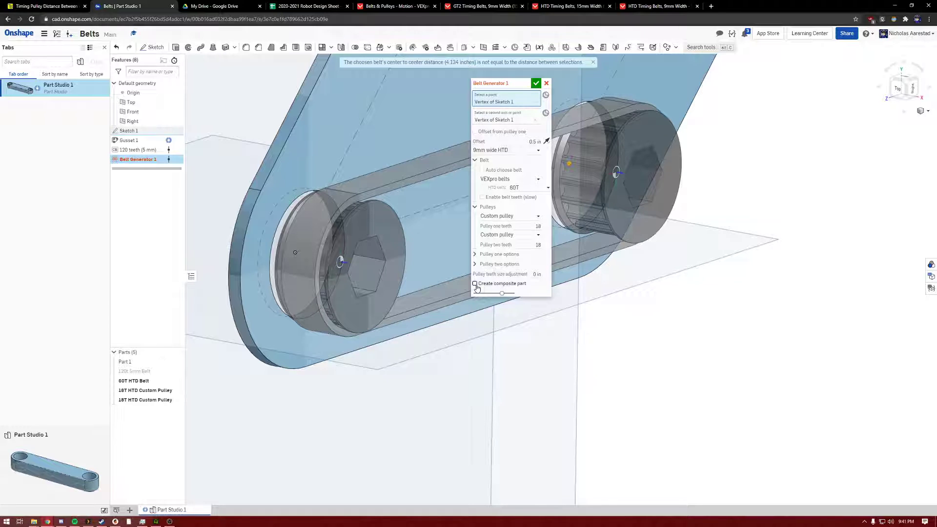
{"action": "left_click", "coordinate": [546, 84]}
Delete the Belt Generator feature and show the hidden 120t 5mm belt part
{"action": "scroll", "coordinate": [488, 214], "scroll_direction": "up", "scroll_amount": 2}
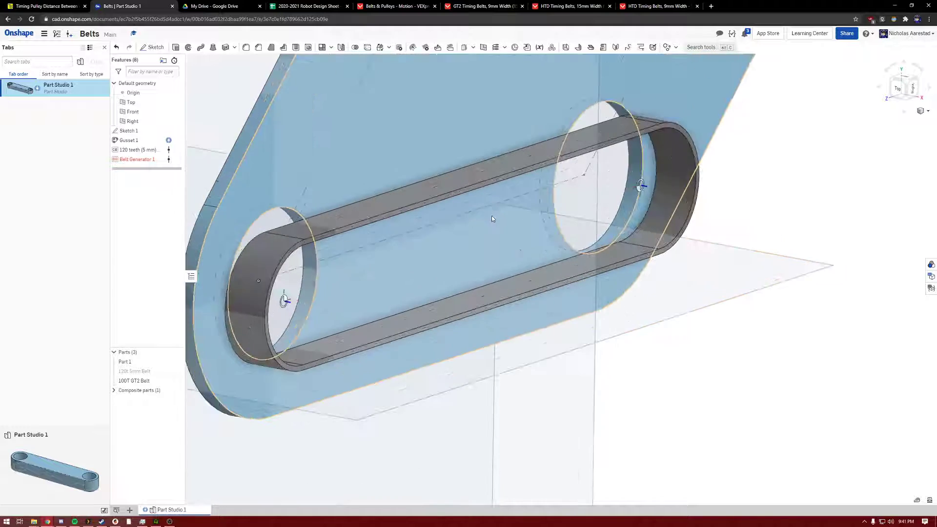
{"action": "right_click_drag", "start_coordinate": [492, 216], "coordinate": [467, 221]}
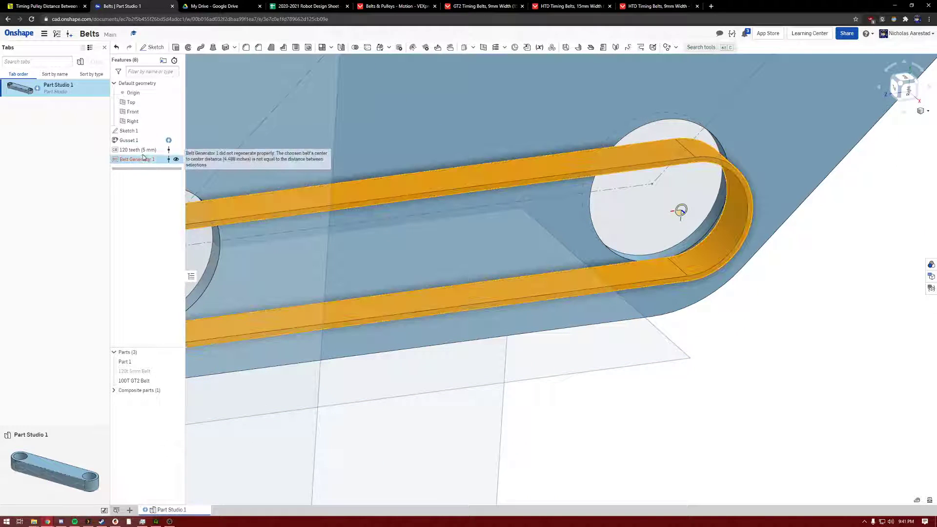
{"action": "left_click", "coordinate": [147, 160]}
{"action": "key", "text": "Delete"}
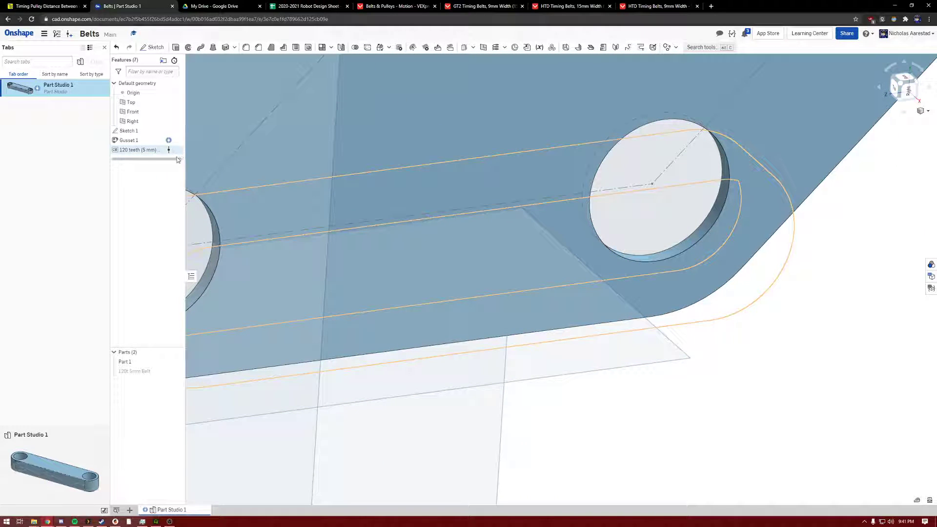
{"action": "left_click", "coordinate": [174, 372]}
Examine the 120-tooth belt's shape and position against the gusset plate and its pulley holes from several angles
{"action": "right_click_drag", "start_coordinate": [488, 342], "coordinate": [564, 343]}
{"action": "scroll", "coordinate": [603, 286], "scroll_direction": "up", "scroll_amount": 3}
{"action": "scroll", "coordinate": [602, 286], "scroll_direction": "down", "scroll_amount": 5}
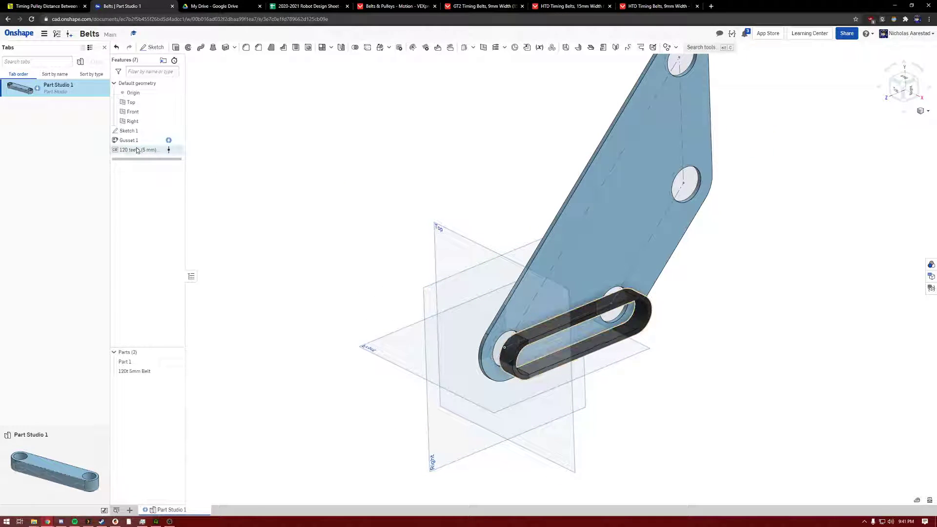
{"action": "left_click", "coordinate": [138, 150]}
{"action": "key", "text": "n"}
{"action": "mouse_move", "coordinate": [370, 217]}
{"action": "right_mouse_down"}
{"action": "mouse_move", "coordinate": [389, 230]}
{"action": "mouse_move", "coordinate": [381, 236]}
{"action": "mouse_move", "coordinate": [356, 214]}
{"action": "mouse_move", "coordinate": [353, 224]}
{"action": "mouse_move", "coordinate": [377, 221]}
{"action": "right_mouse_up"}
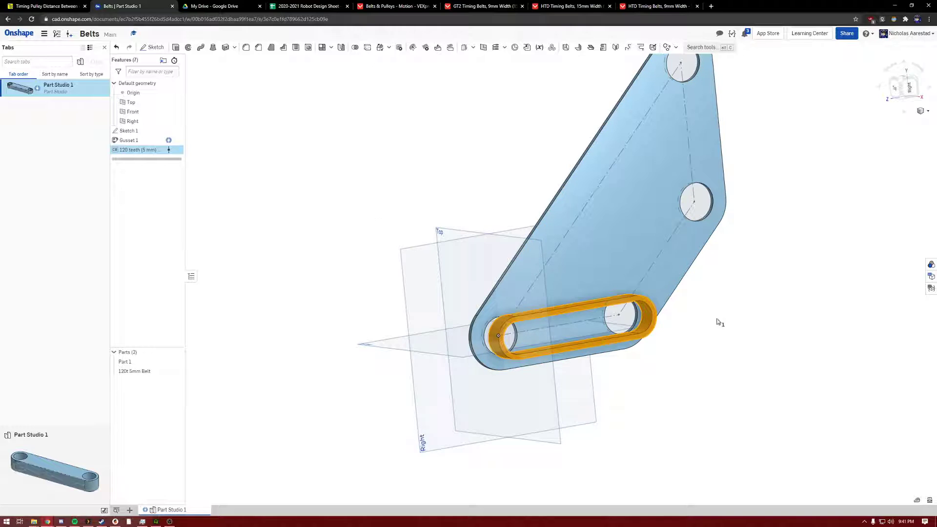
{"action": "scroll", "coordinate": [713, 315], "scroll_direction": "up", "scroll_amount": 3}
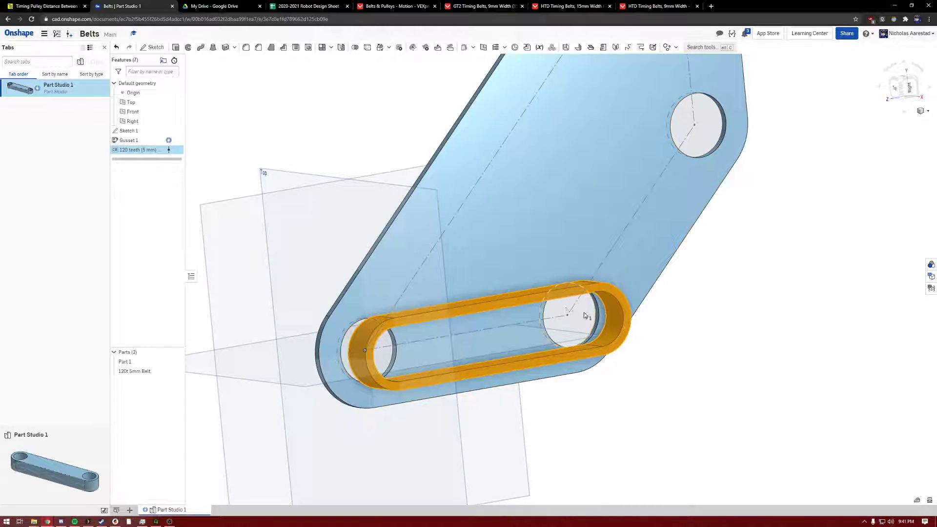
{"action": "scroll", "coordinate": [607, 287], "scroll_direction": "down", "scroll_amount": 5}
{"action": "right_click_drag", "start_coordinate": [607, 288], "coordinate": [523, 302]}
{"action": "scroll", "coordinate": [607, 307], "scroll_direction": "up", "scroll_amount": 4}
{"action": "scroll", "coordinate": [608, 326], "scroll_direction": "up", "scroll_amount": 3}
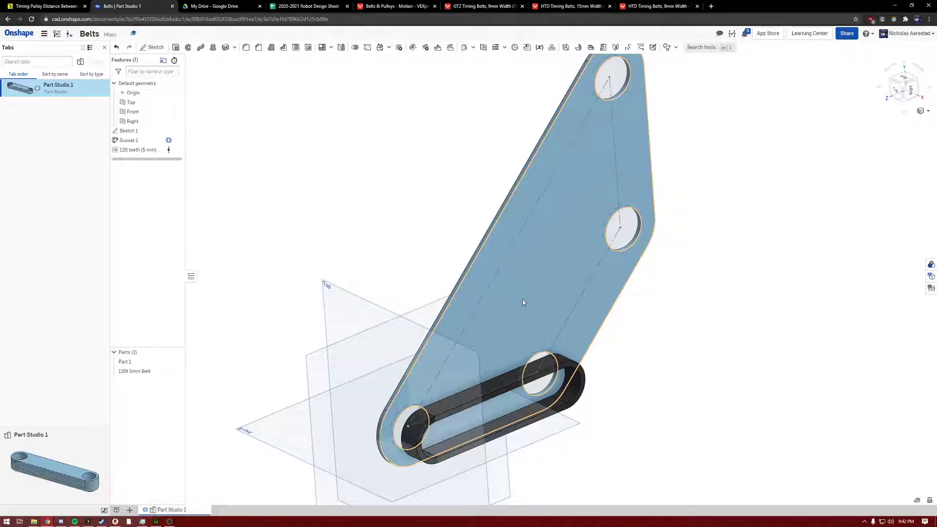
{"action": "scroll", "coordinate": [579, 383], "scroll_direction": "up", "scroll_amount": 4}
{"action": "right_click_drag", "start_coordinate": [579, 383], "coordinate": [528, 327]}
{"action": "scroll", "coordinate": [545, 347], "scroll_direction": "down", "scroll_amount": 2}
{"action": "scroll", "coordinate": [527, 325], "scroll_direction": "down", "scroll_amount": 2}
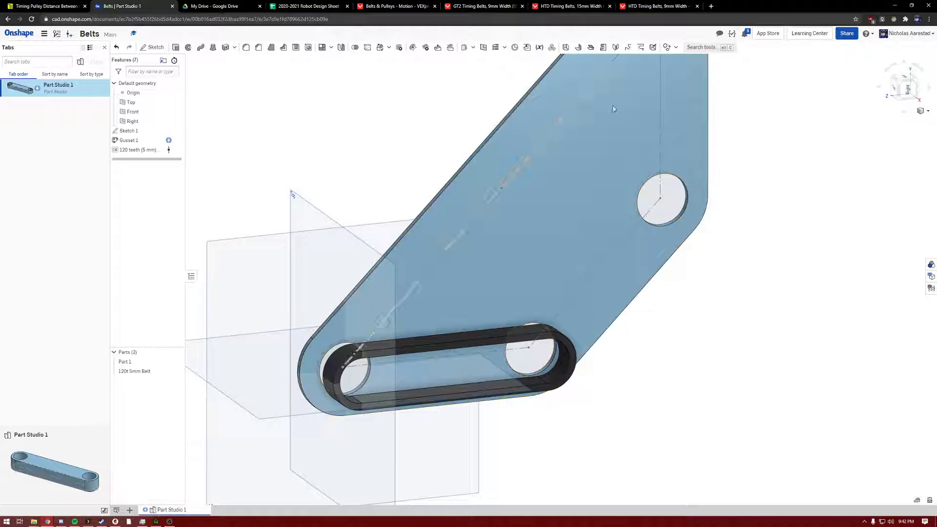
Create a Contextless Belt between the centers of the gusset's second and third pulley holes, joined by the angled sketch line
{"action": "left_click", "coordinate": [676, 47]}
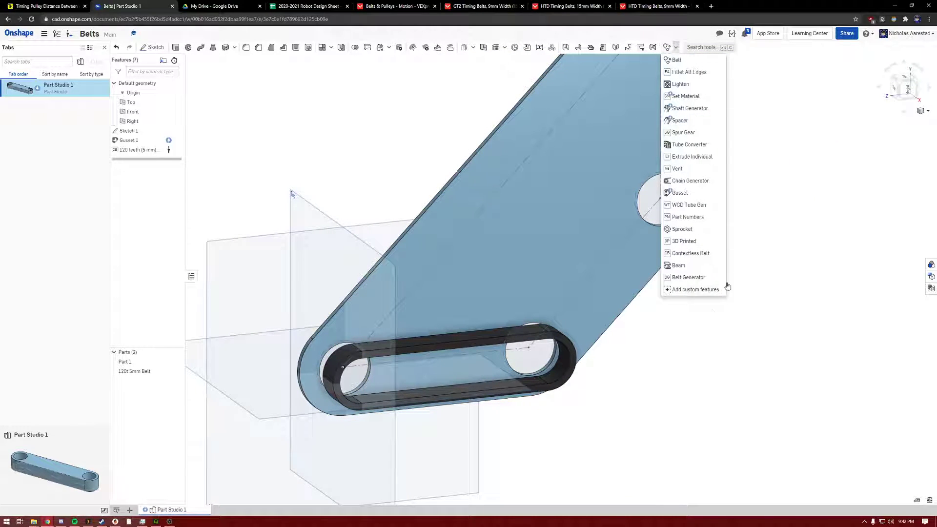
{"action": "left_click", "coordinate": [698, 254]}
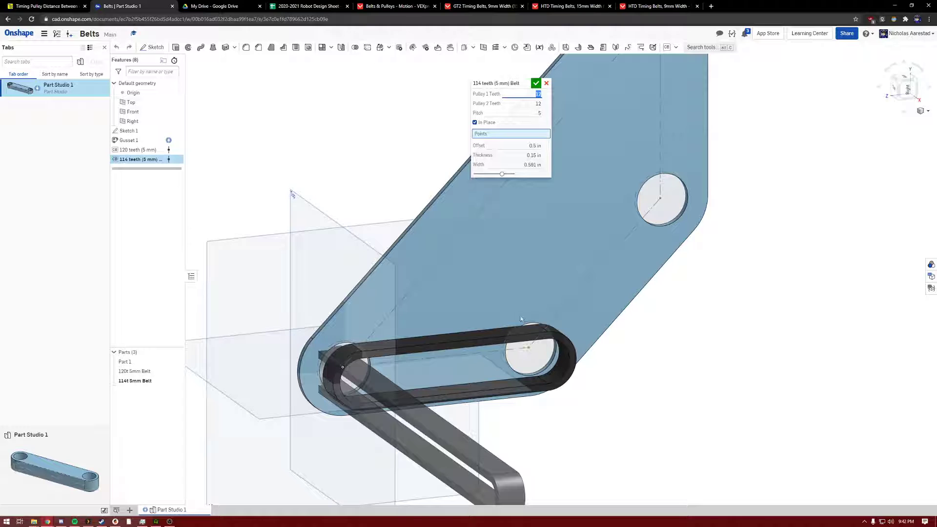
{"action": "left_click", "coordinate": [528, 347]}
{"action": "left_click", "coordinate": [661, 199]}
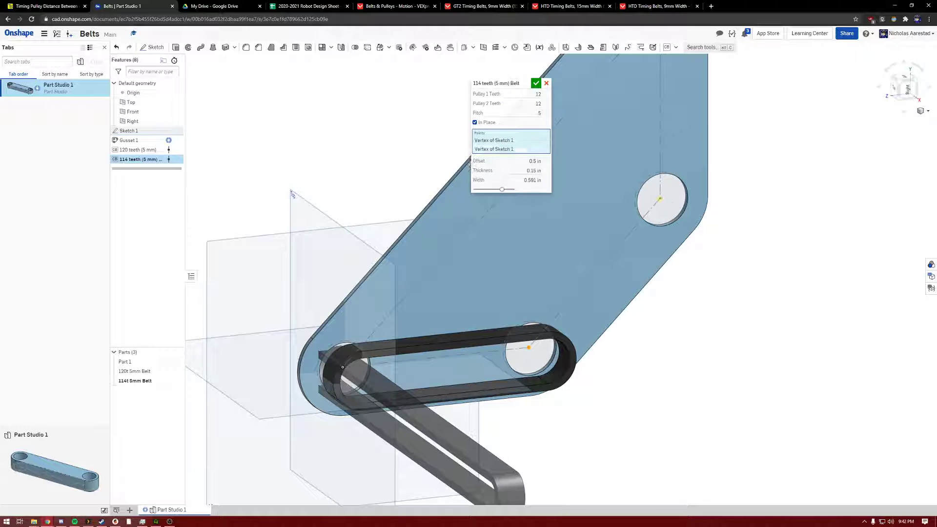
{"action": "right_click_drag", "start_coordinate": [660, 219], "coordinate": [674, 319]}
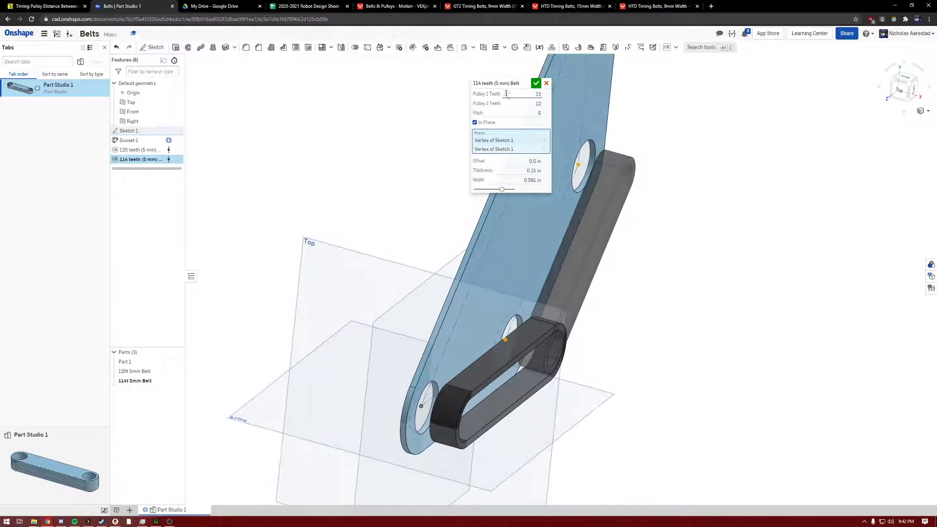
Set both pulleys of the angled belt to 18 teeth
{"action": "type", "text": "18"}
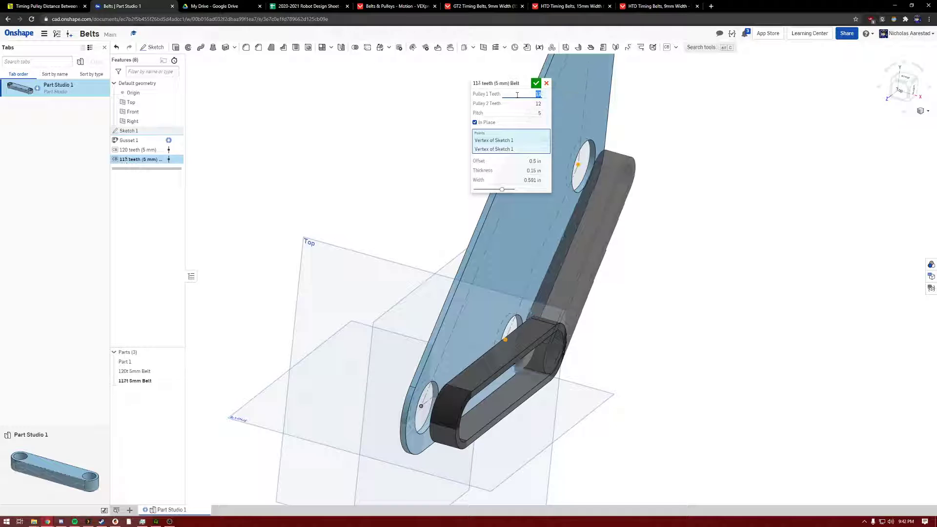
{"action": "key", "text": "Tab"}
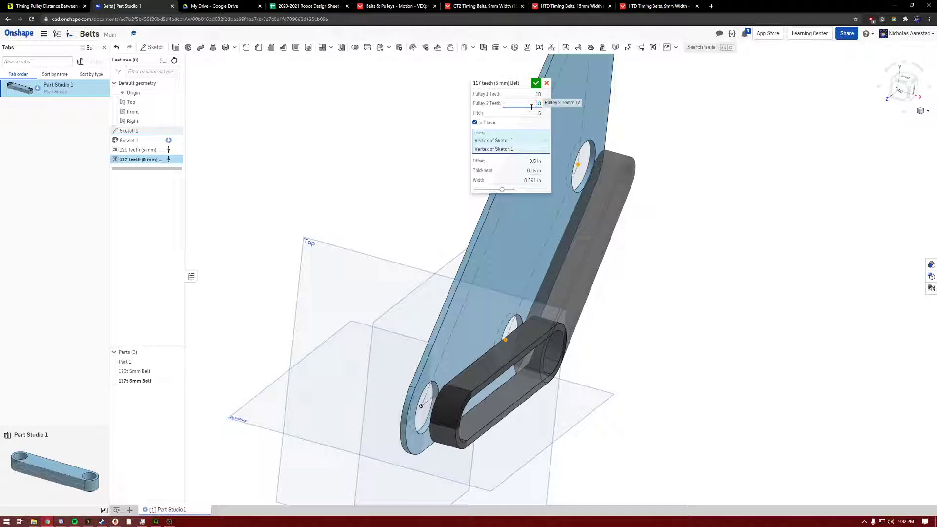
{"action": "key", "text": "Return"}
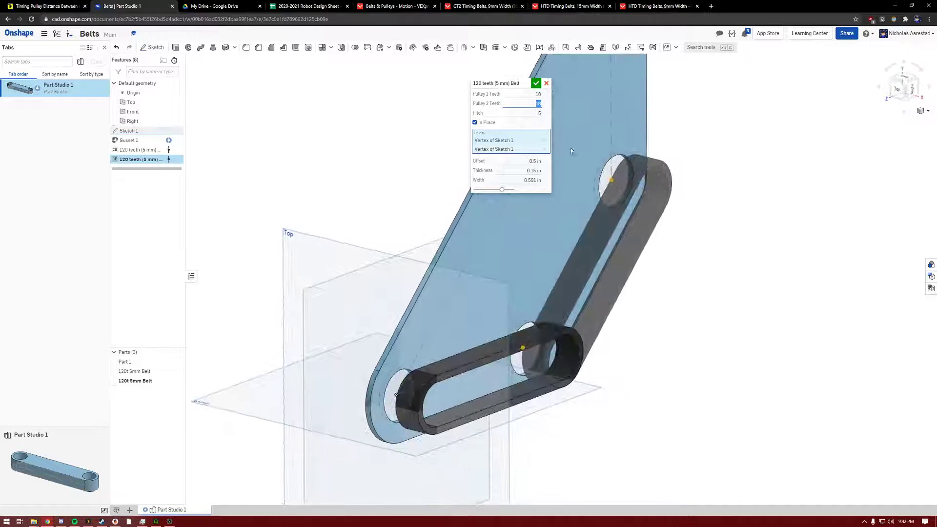
Offset the angled belt 1.5 in from the gusset plate and accept the belt feature
{"action": "left_click", "coordinate": [527, 162]}
{"action": "type", "text": "1"}
{"action": "key", "text": "Return"}
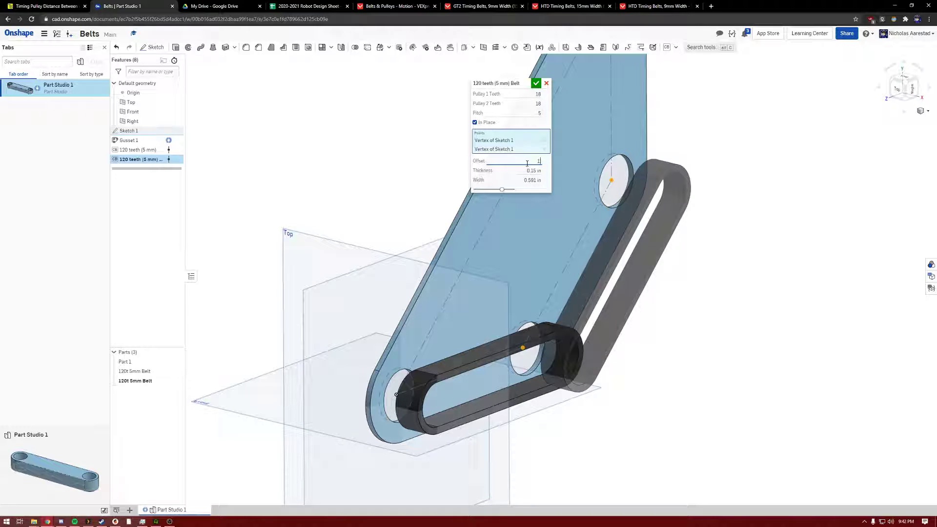
{"action": "type", "text": ".5"}
{"action": "key", "text": "Return"}
{"action": "right_click_drag", "start_coordinate": [669, 289], "coordinate": [568, 327]}
{"action": "scroll", "coordinate": [573, 327], "scroll_direction": "up", "scroll_amount": 5}
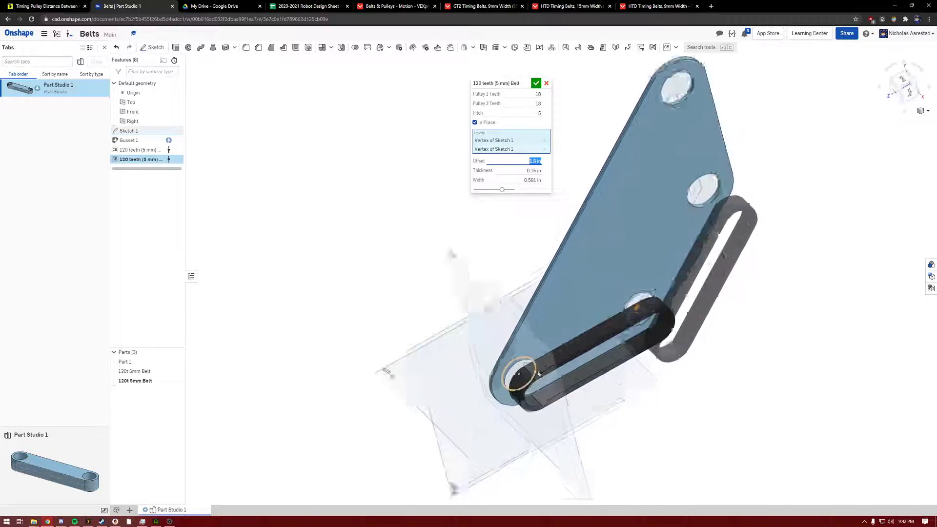
{"action": "right_click_drag", "start_coordinate": [780, 170], "coordinate": [758, 262]}
{"action": "scroll", "coordinate": [758, 262], "scroll_direction": "down", "scroll_amount": 4}
{"action": "scroll", "coordinate": [755, 148], "scroll_direction": "up", "scroll_amount": 4}
{"action": "right_click_drag", "start_coordinate": [755, 148], "coordinate": [745, 129]}
{"action": "left_click", "coordinate": [536, 83]}
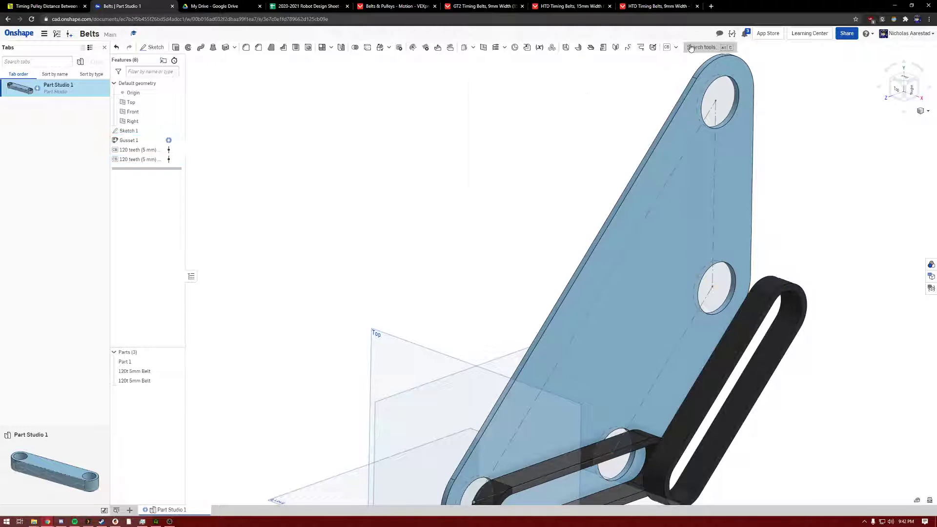
Create a Contextless Belt between the centers of the gusset's two upper pulley holes, with 18 teeth on both pulleys
{"action": "left_click", "coordinate": [676, 47]}
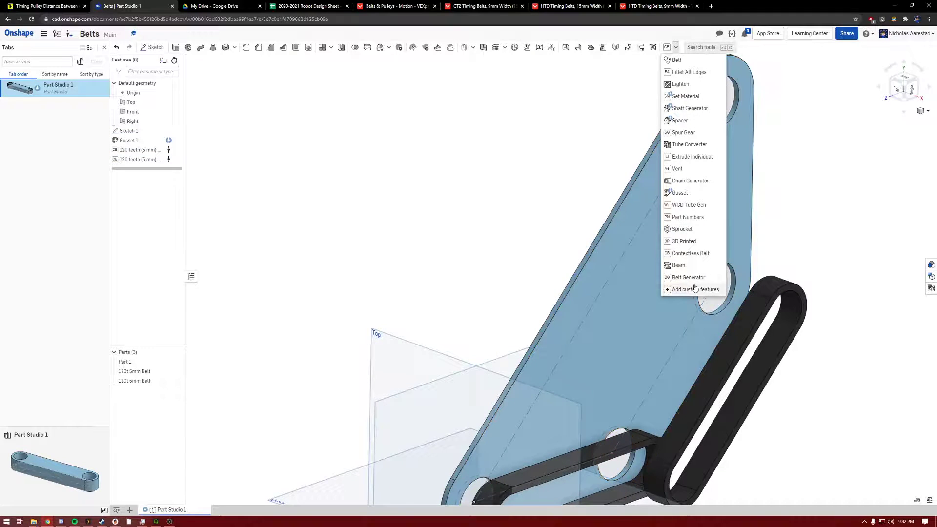
{"action": "left_click", "coordinate": [695, 253]}
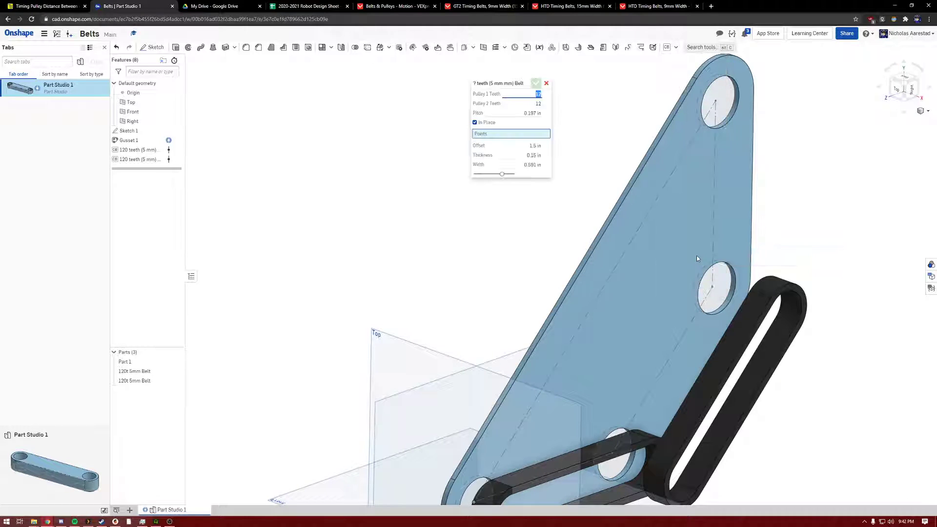
{"action": "left_click", "coordinate": [713, 288]}
{"action": "left_click", "coordinate": [716, 101]}
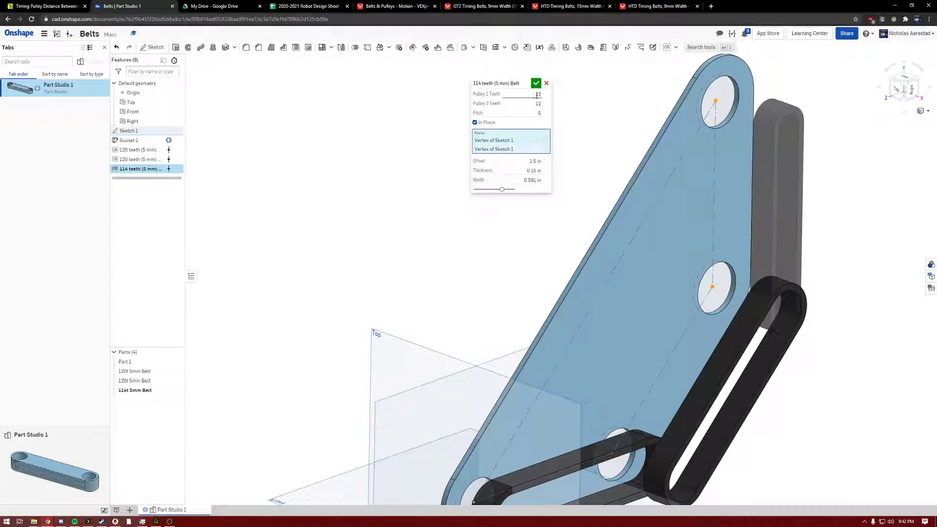
{"action": "type", "text": "8"}
{"action": "key", "text": "Tab"}
{"action": "type", "text": "18"}
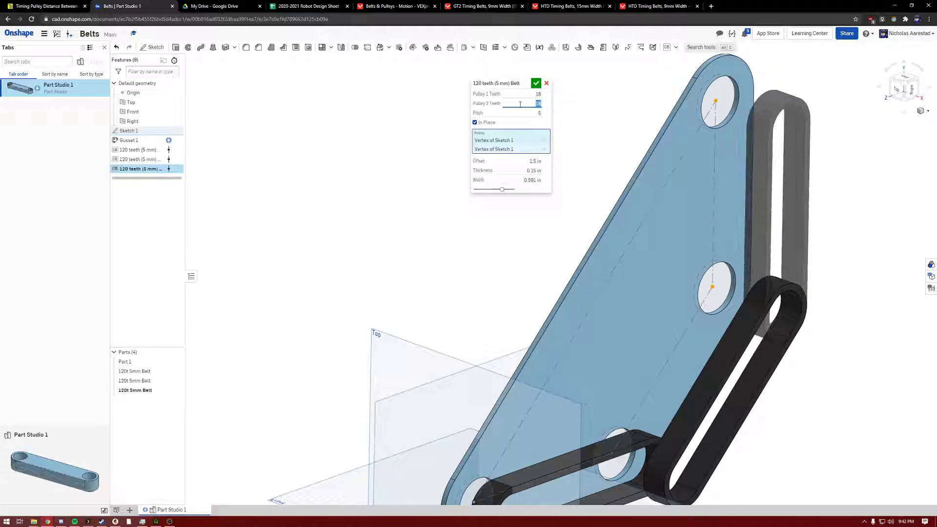
Set the vertical belt's offset from the gusset plate to 0.5 in
{"action": "right_click_drag", "start_coordinate": [732, 187], "coordinate": [610, 198]}
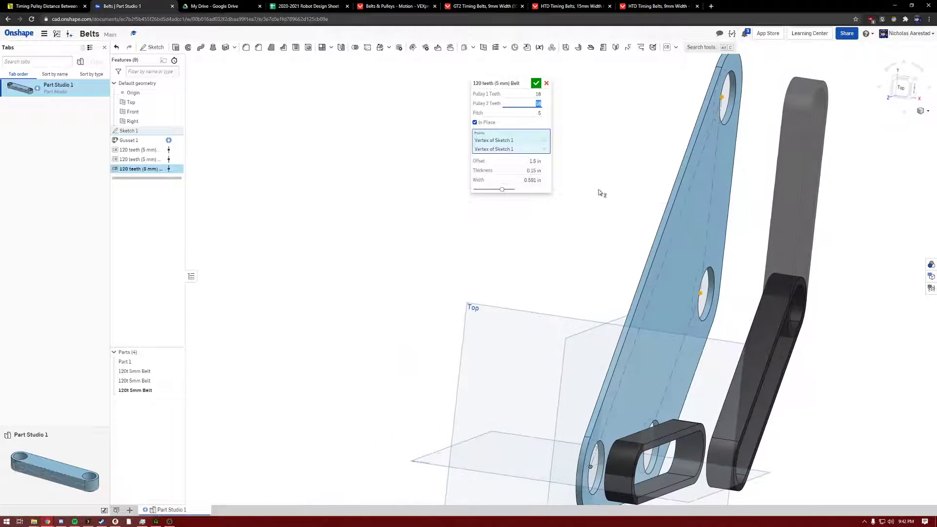
{"action": "left_click", "coordinate": [526, 164]}
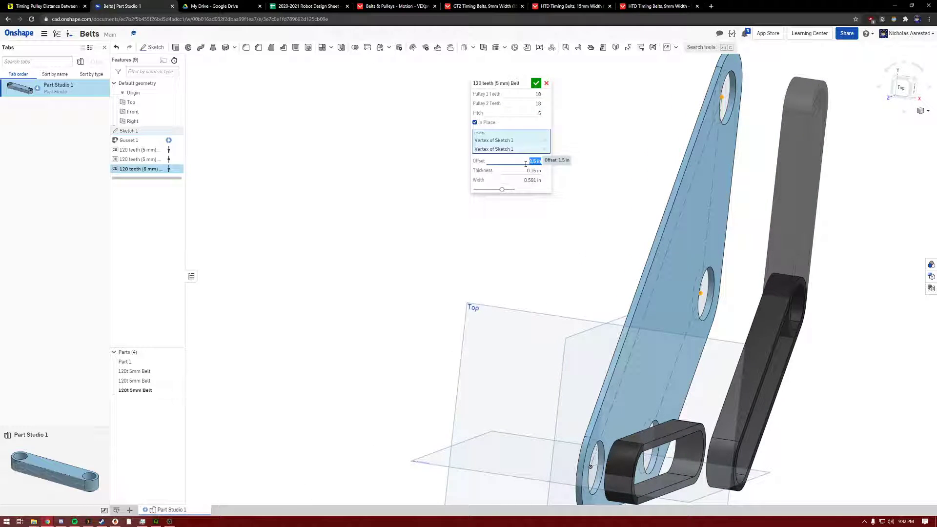
{"action": "right_click_drag", "start_coordinate": [645, 148], "coordinate": [563, 132]}
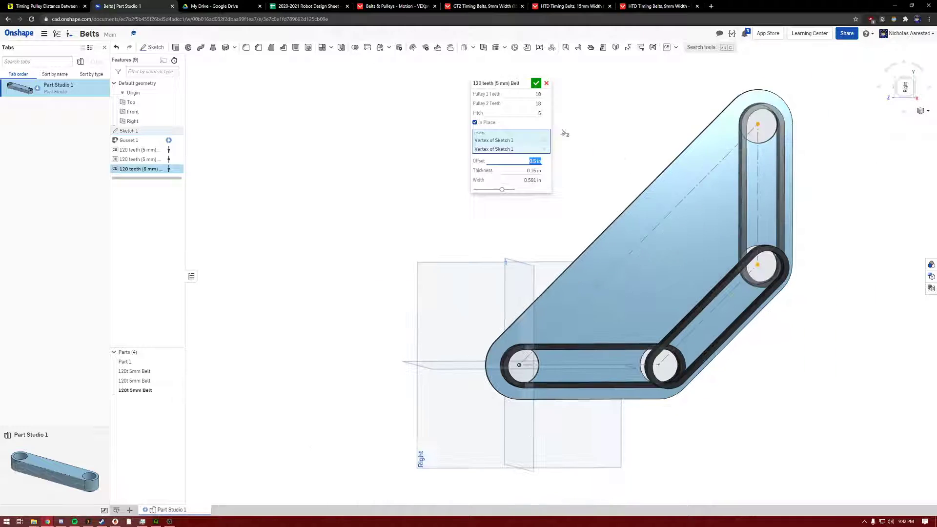
Try a 3 mm pitch on the vertical belt
{"action": "left_click", "coordinate": [531, 115]}
{"action": "type", "text": "3mm"}
{"action": "key", "text": "Return"}
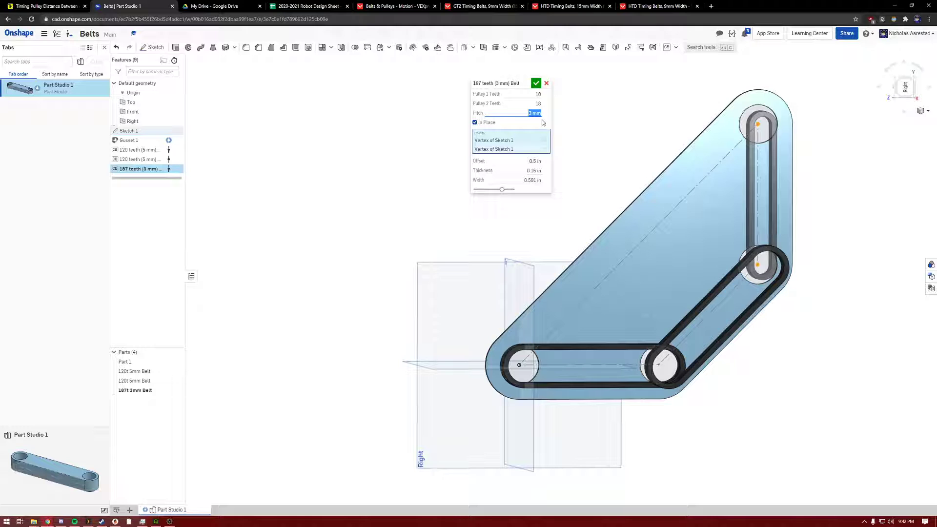
Set the vertical belt's pitch back to 5 mm and accept the belt feature
{"action": "type", "text": "5mm"}
{"action": "key", "text": "Return"}
{"action": "right_click_drag", "start_coordinate": [684, 171], "coordinate": [584, 222]}
{"action": "right_click_drag", "start_coordinate": [716, 376], "coordinate": [724, 397]}
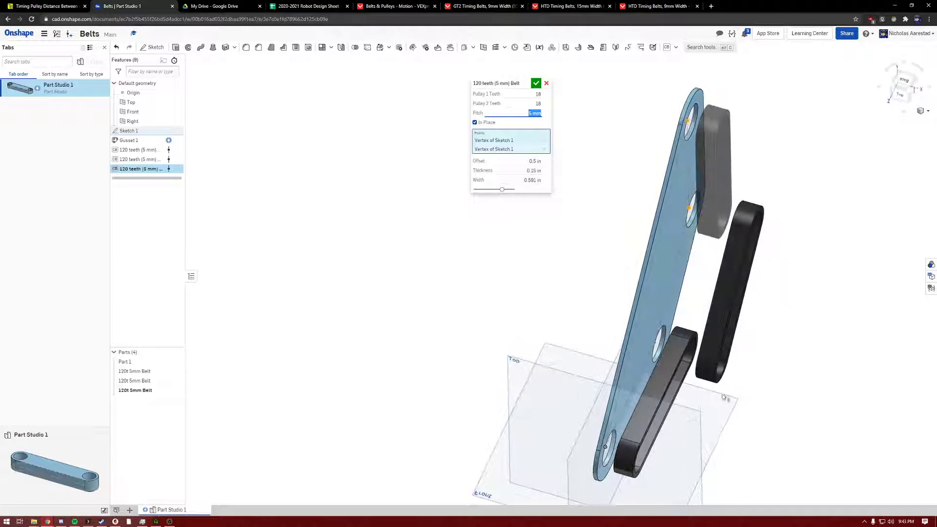
{"action": "left_click", "coordinate": [536, 83]}
Examine how the three belts stack and overlap at the gusset's shared pulley holes from several angles
{"action": "scroll", "coordinate": [577, 259], "scroll_direction": "up", "scroll_amount": 10}
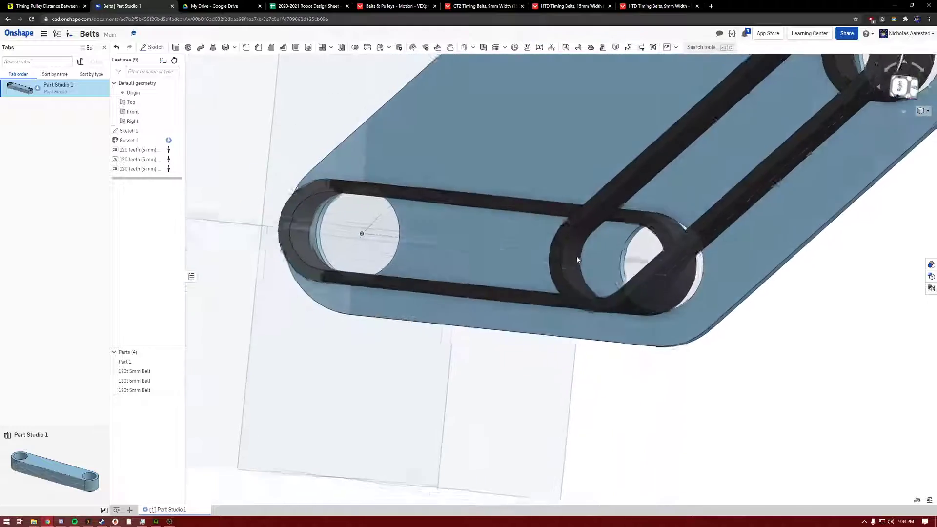
{"action": "right_click_drag", "start_coordinate": [578, 259], "coordinate": [678, 244]}
{"action": "scroll", "coordinate": [667, 269], "scroll_direction": "down", "scroll_amount": 1}
{"action": "scroll", "coordinate": [747, 296], "scroll_direction": "up", "scroll_amount": 3}
{"action": "scroll", "coordinate": [686, 257], "scroll_direction": "down", "scroll_amount": 4}
{"action": "scroll", "coordinate": [686, 257], "scroll_direction": "up", "scroll_amount": 4}
{"action": "scroll", "coordinate": [562, 307], "scroll_direction": "down", "scroll_amount": 4}
{"action": "scroll", "coordinate": [459, 177], "scroll_direction": "up", "scroll_amount": 5}
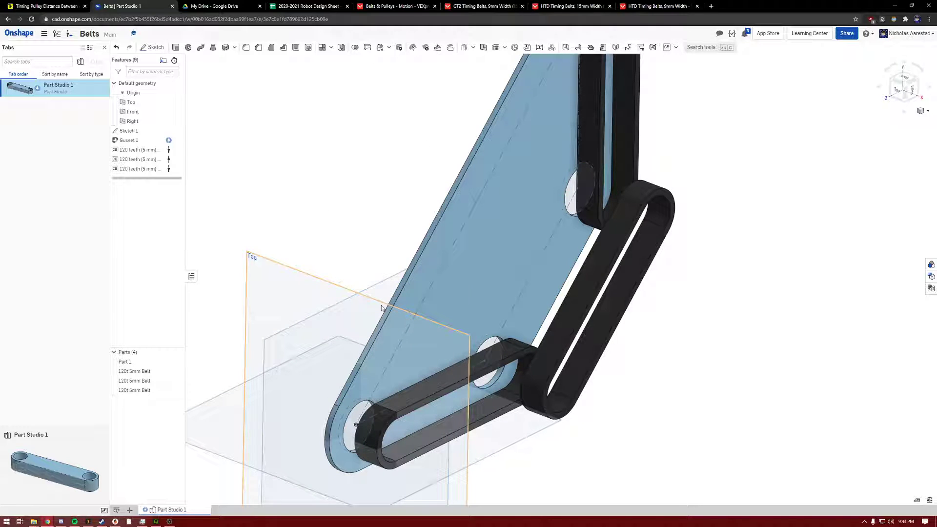
{"action": "right_click_drag", "start_coordinate": [389, 268], "coordinate": [304, 99]}
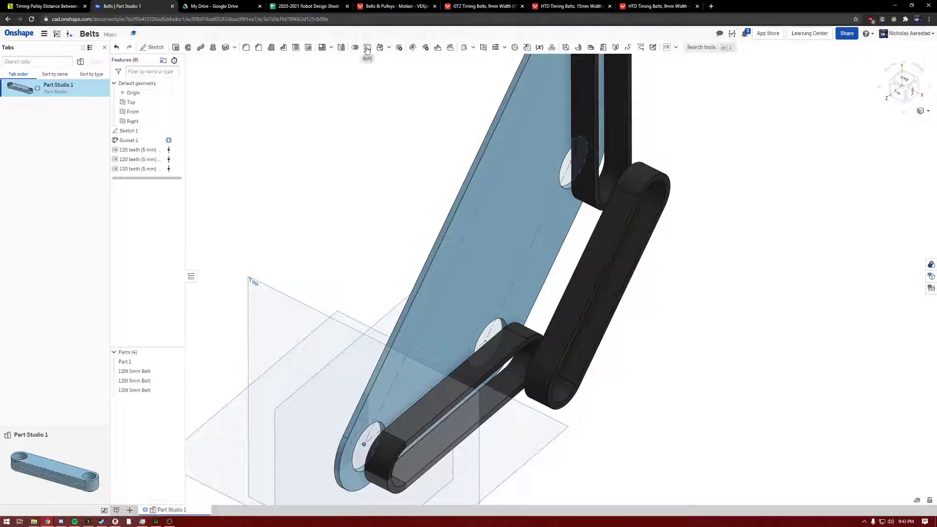
Start a Derived feature and find the configurable 5mm HTD timing pulley in the MKCAD library's MKCad - Pulleys document
{"action": "left_click", "coordinate": [527, 48]}
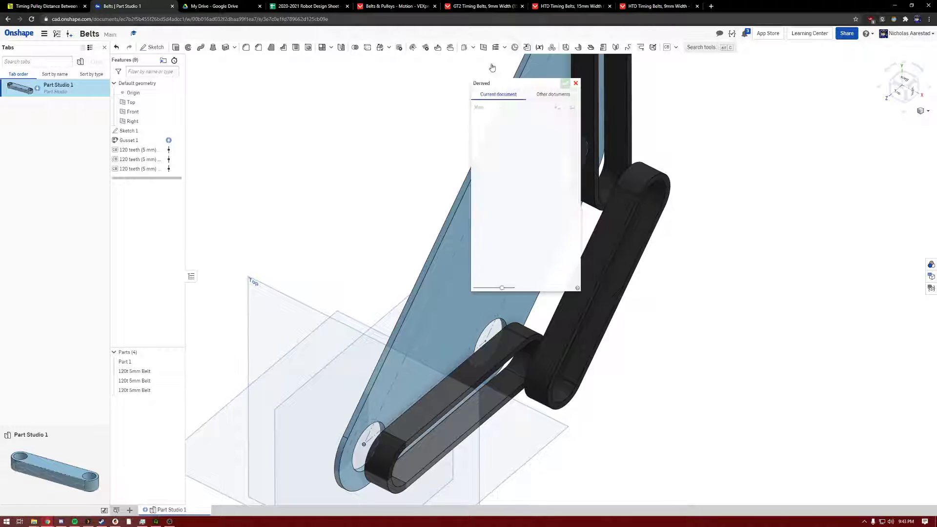
{"action": "left_click", "coordinate": [553, 95]}
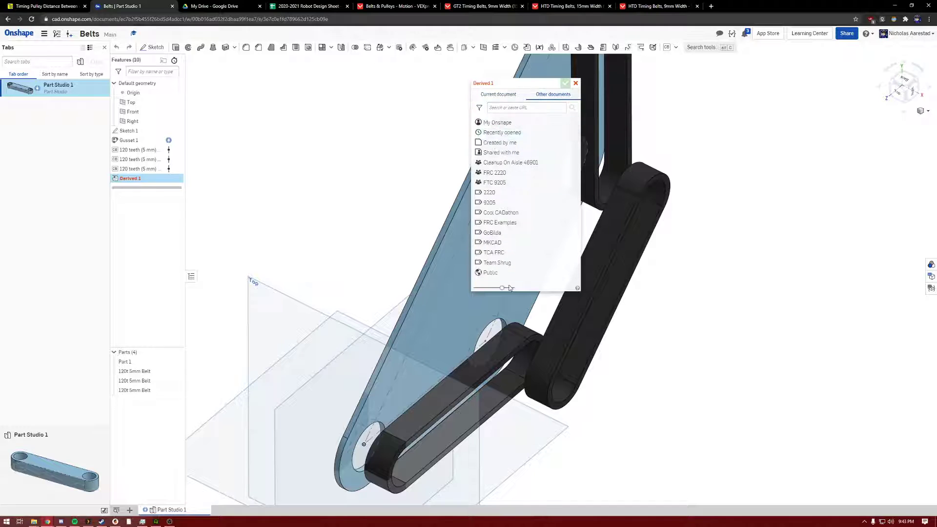
{"action": "left_click", "coordinate": [496, 248]}
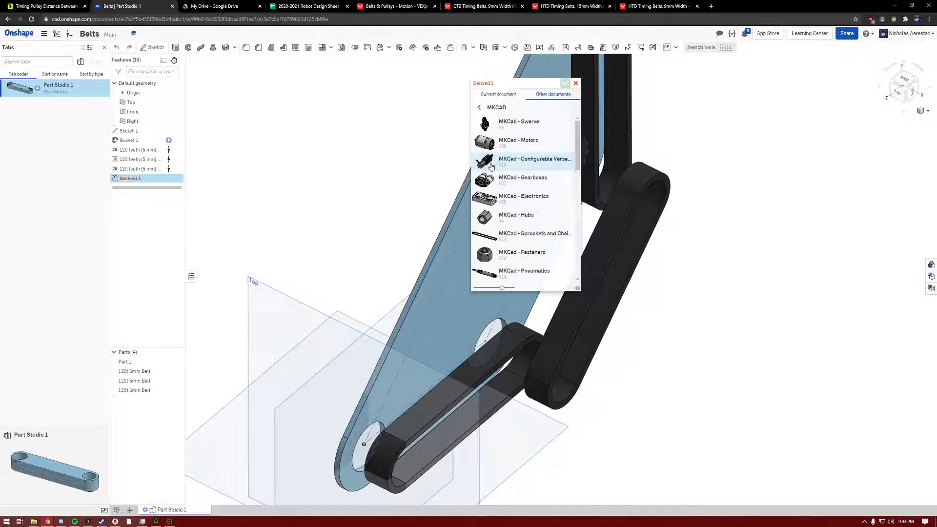
{"action": "scroll", "coordinate": [492, 167], "scroll_direction": "down", "scroll_amount": 3}
{"action": "scroll", "coordinate": [491, 167], "scroll_direction": "down", "scroll_amount": 3}
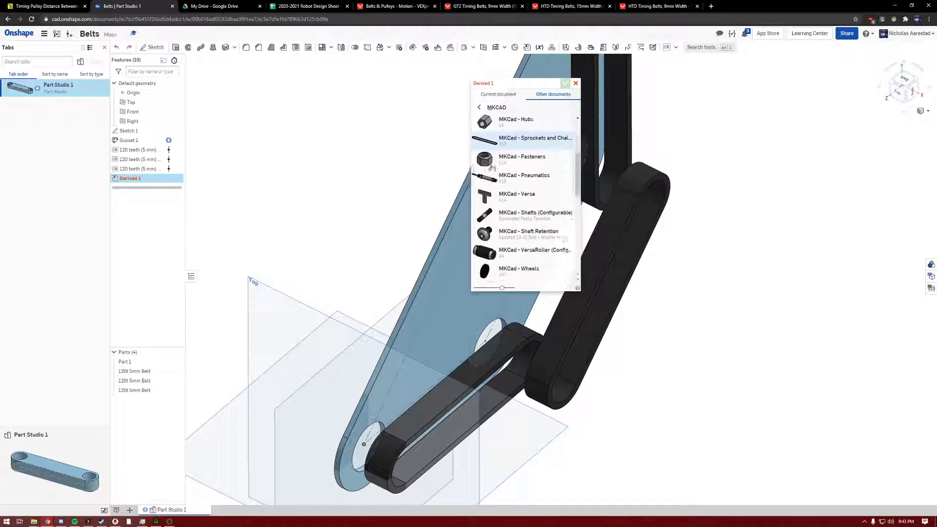
{"action": "scroll", "coordinate": [491, 166], "scroll_direction": "down", "scroll_amount": 3}
{"action": "left_click", "coordinate": [525, 182]}
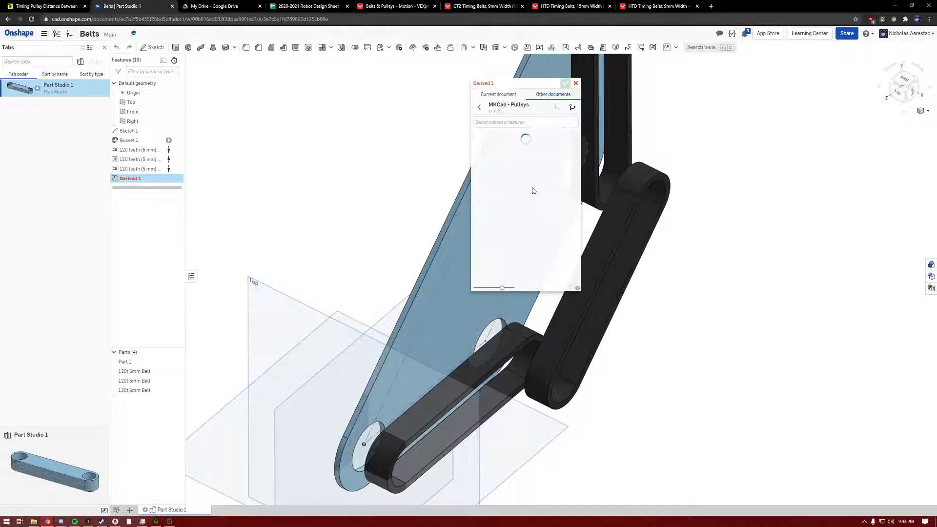
{"action": "scroll", "coordinate": [518, 166], "scroll_direction": "down", "scroll_amount": 10}
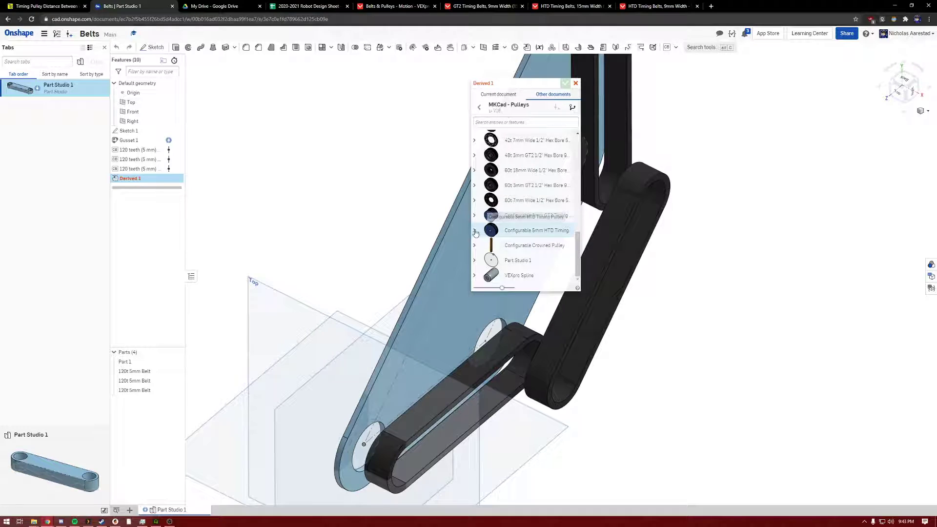
Configure the 5mm HTD timing pulley with 18 teeth, 0.625 in width and a hex bore of 0.505 in
{"action": "left_click", "coordinate": [474, 230]}
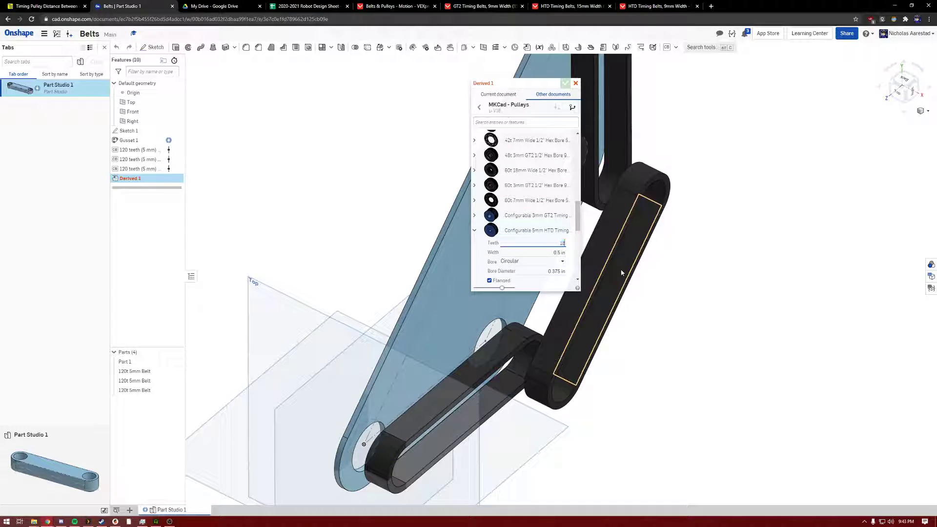
{"action": "key", "text": "Tab"}
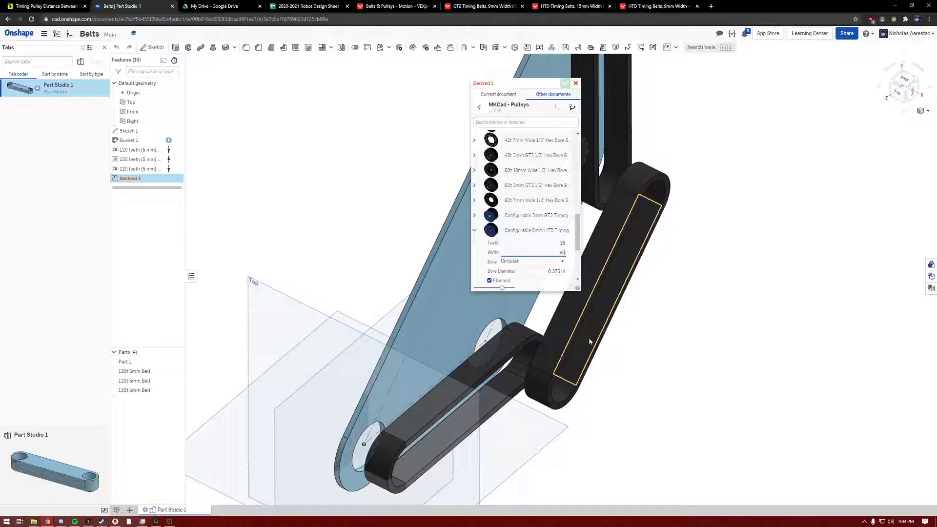
{"action": "key", "text": "Return"}
{"action": "left_click", "coordinate": [526, 264]}
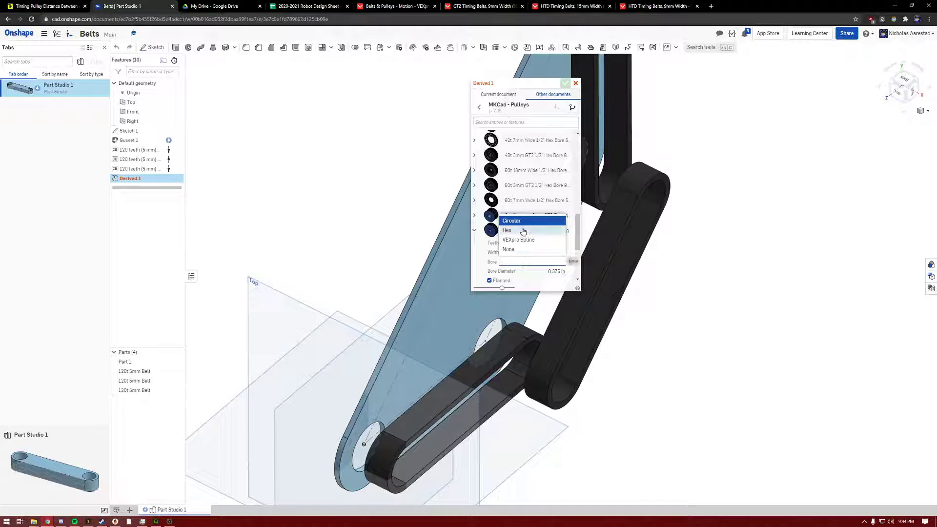
{"action": "left_click", "coordinate": [523, 231]}
{"action": "left_click", "coordinate": [537, 271]}
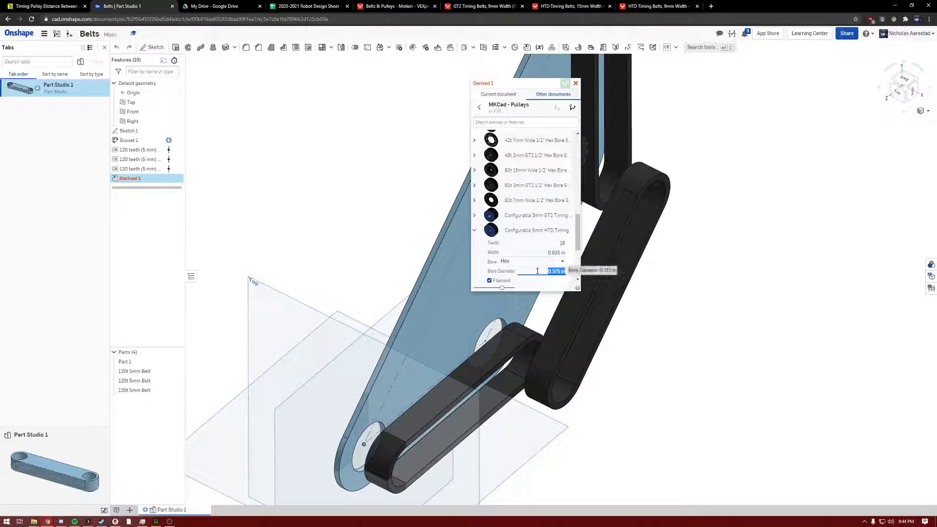
{"action": "key", "text": "BackSpace"}
{"action": "type", "text": ".505"}
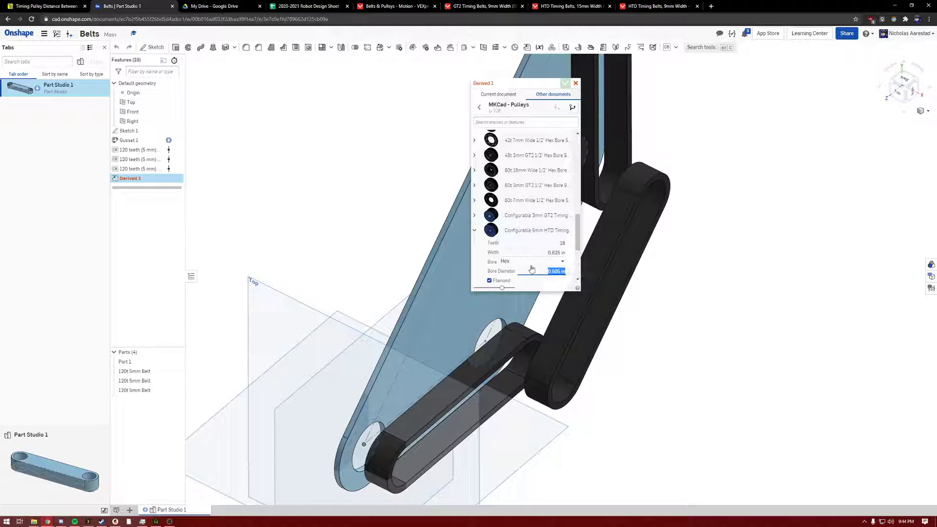
{"action": "key", "text": "Return"}
Turn off the pulley's mate connectors, generate the configuration, and bring its 5mm HTD Pulley part into view
{"action": "scroll", "coordinate": [532, 269], "scroll_direction": "down", "scroll_amount": 1}
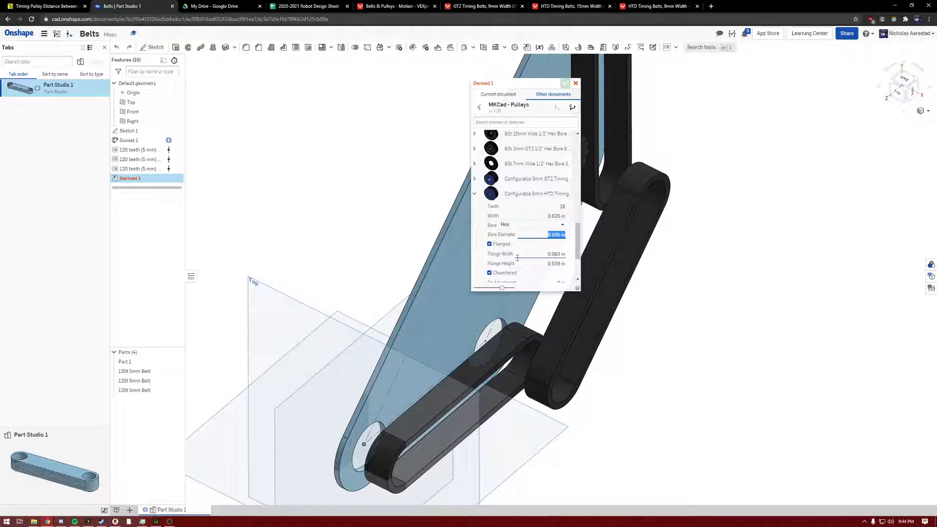
{"action": "scroll", "coordinate": [526, 258], "scroll_direction": "down", "scroll_amount": 1}
{"action": "scroll", "coordinate": [526, 257], "scroll_direction": "down", "scroll_amount": 1}
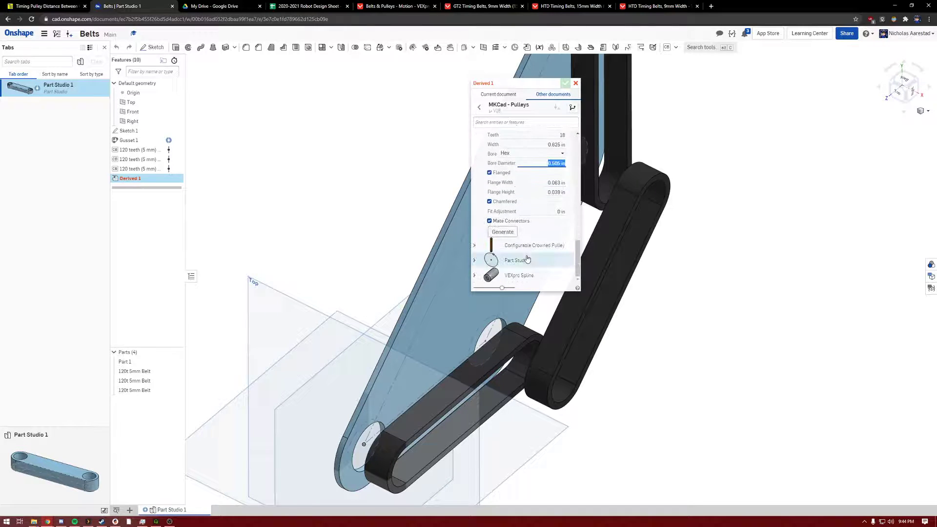
{"action": "left_click", "coordinate": [490, 222]}
{"action": "left_click", "coordinate": [503, 232]}
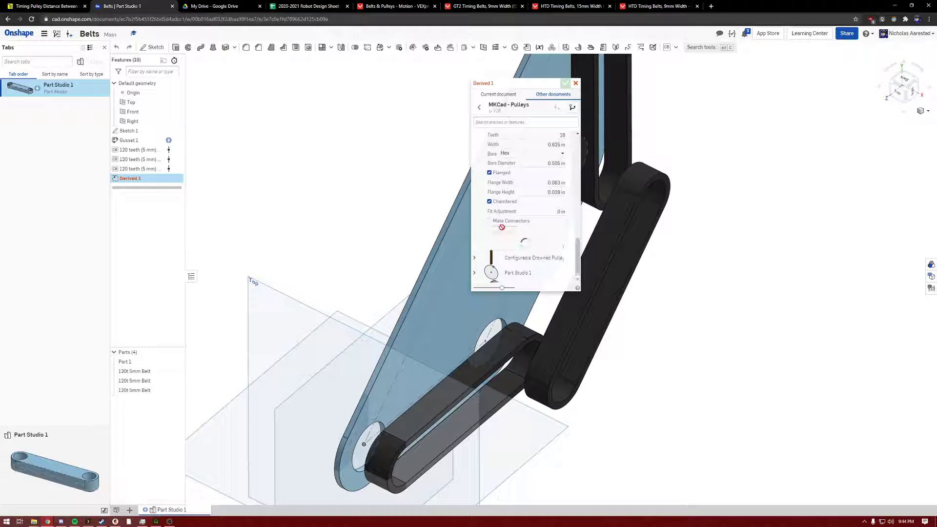
{"action": "scroll", "coordinate": [757, 271], "scroll_direction": "down", "scroll_amount": 5}
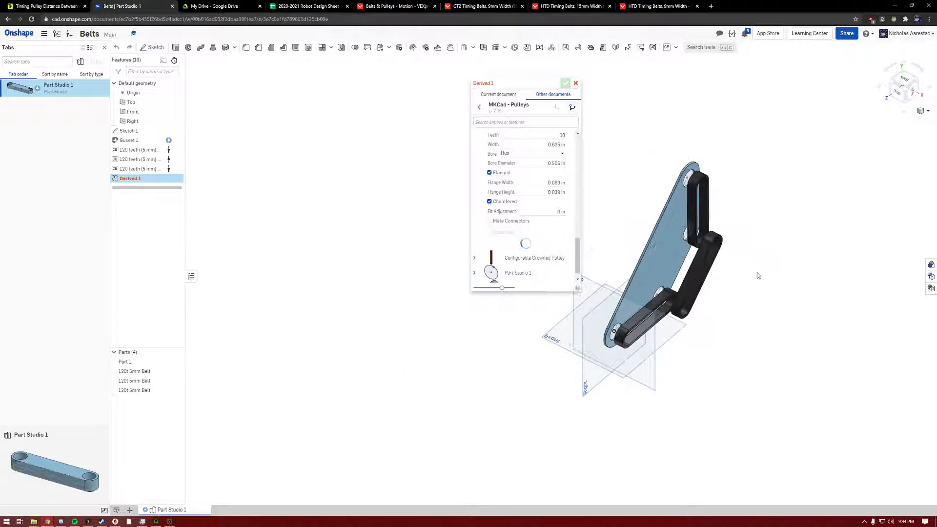
{"action": "scroll", "coordinate": [654, 307], "scroll_direction": "up", "scroll_amount": 1}
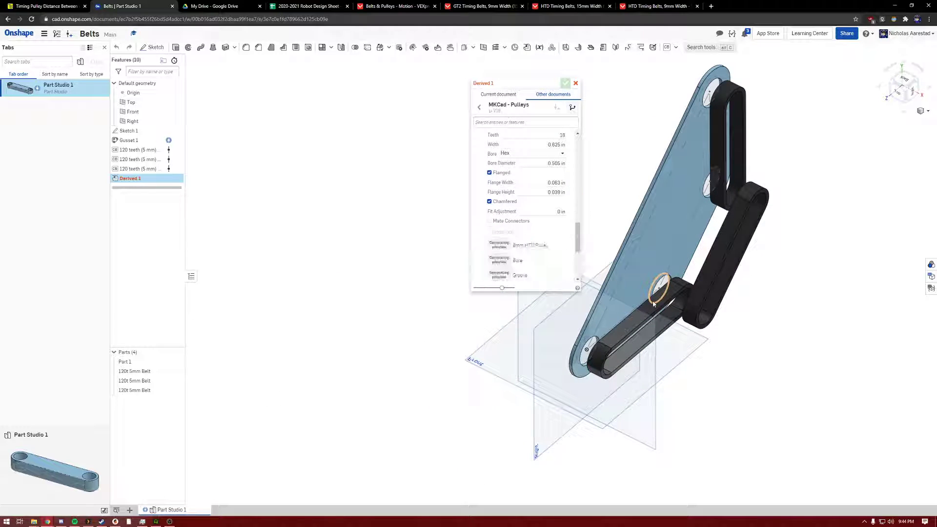
{"action": "scroll", "coordinate": [529, 220], "scroll_direction": "down", "scroll_amount": 2}
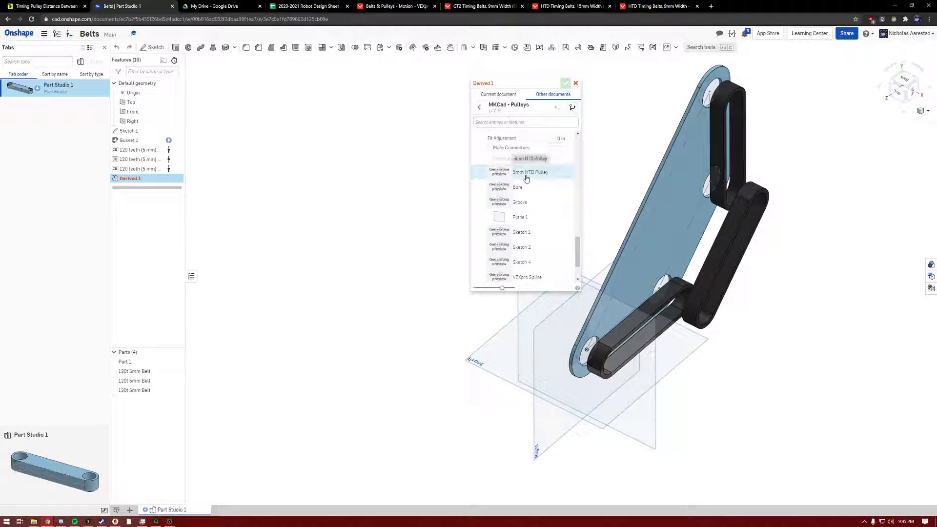
Insert the configured 5mm HTD Pulley part into the studio as a derived part
{"action": "left_click", "coordinate": [527, 179]}
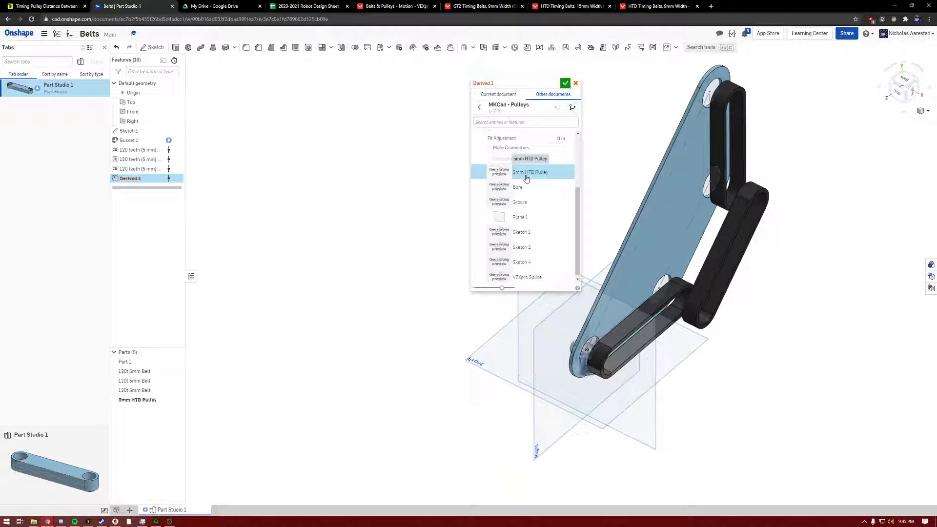
{"action": "scroll", "coordinate": [618, 372], "scroll_direction": "up", "scroll_amount": 5}
{"action": "scroll", "coordinate": [617, 371], "scroll_direction": "down", "scroll_amount": 5}
{"action": "scroll", "coordinate": [634, 395], "scroll_direction": "up", "scroll_amount": 4}
{"action": "right_click_drag", "start_coordinate": [634, 394], "coordinate": [626, 350]}
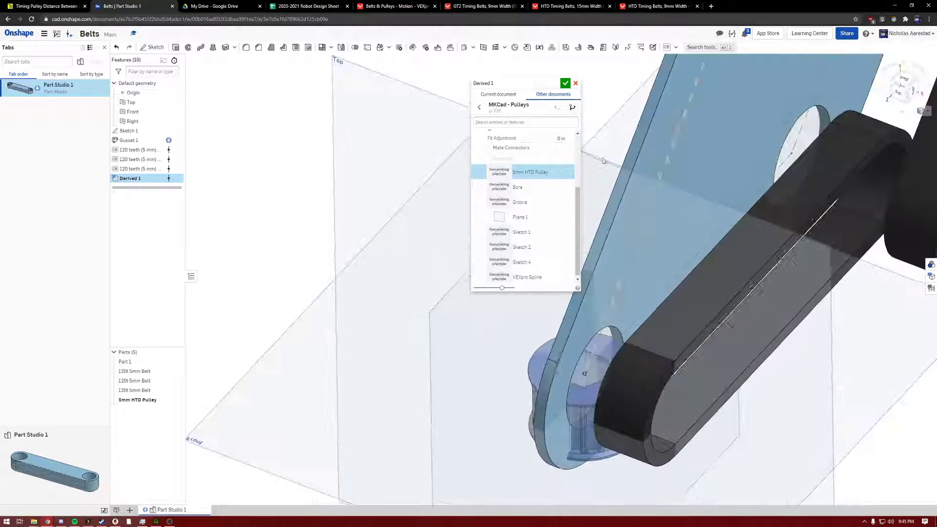
{"action": "left_click", "coordinate": [564, 83]}
Transform the derived pulley by mate connectors, from its flange center to the center of the gusset's lowest hole
{"action": "scroll", "coordinate": [462, 260], "scroll_direction": "down", "scroll_amount": 5}
{"action": "scroll", "coordinate": [511, 280], "scroll_direction": "up", "scroll_amount": 4}
{"action": "right_click_drag", "start_coordinate": [518, 274], "coordinate": [538, 271]}
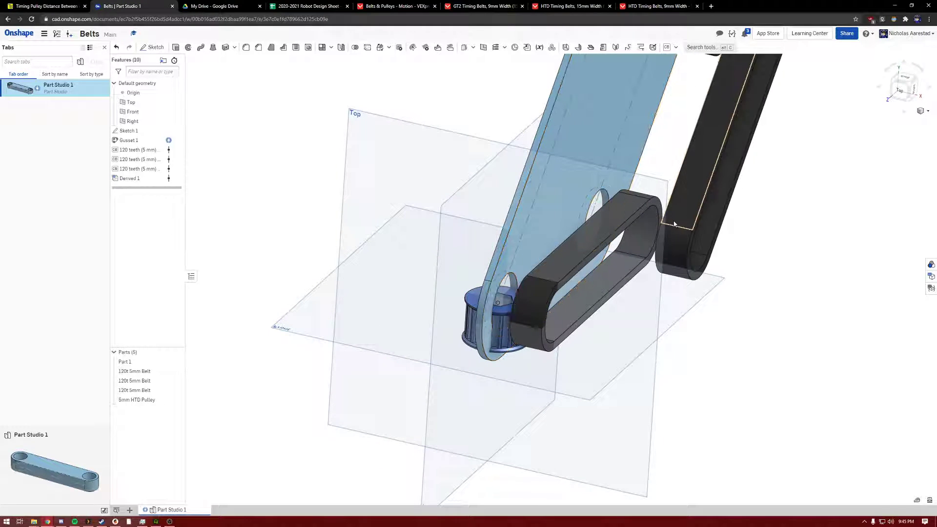
{"action": "right_click_drag", "start_coordinate": [671, 224], "coordinate": [458, 289]}
{"action": "scroll", "coordinate": [458, 289], "scroll_direction": "up", "scroll_amount": 5}
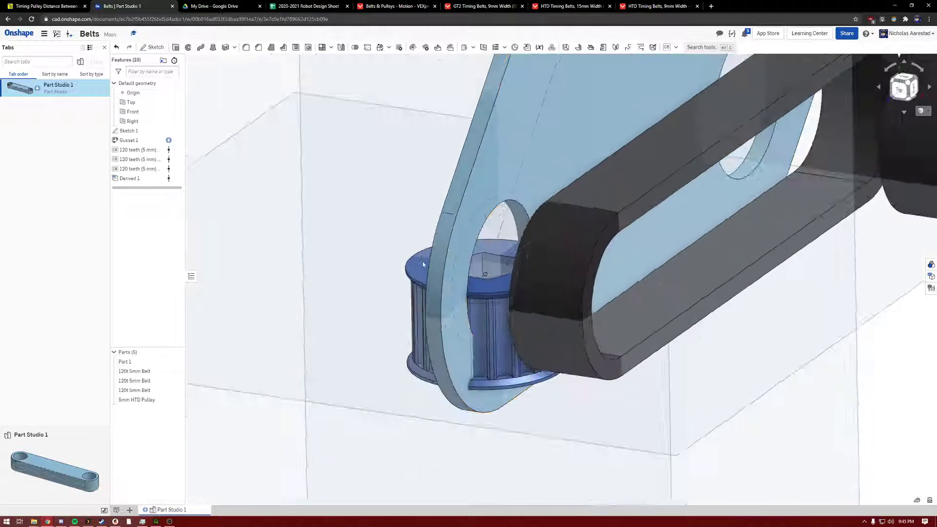
{"action": "scroll", "coordinate": [436, 284], "scroll_direction": "down", "scroll_amount": 4}
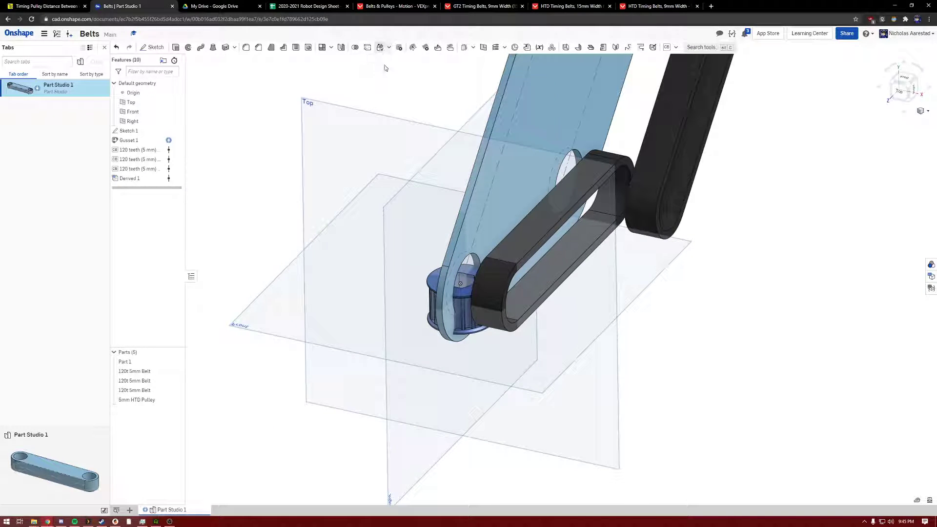
{"action": "left_click", "coordinate": [381, 47]}
{"action": "left_click", "coordinate": [520, 106]}
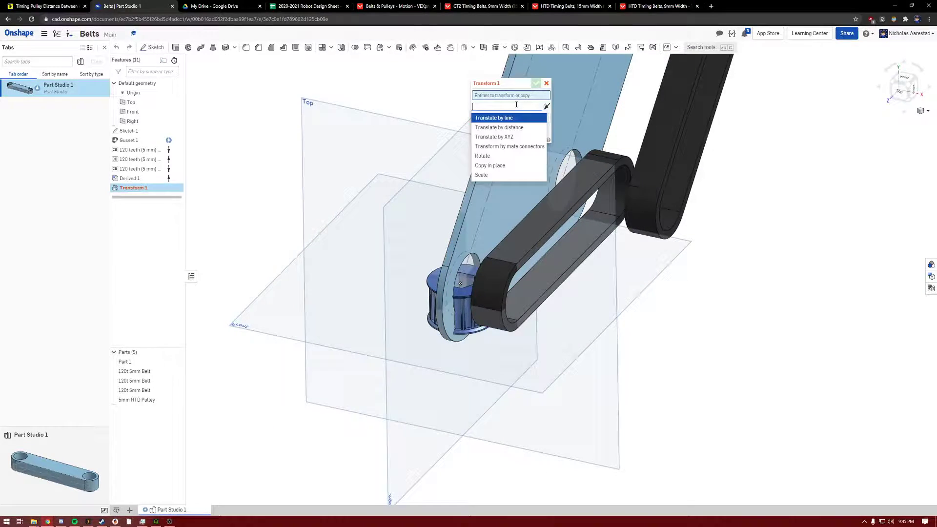
{"action": "left_click", "coordinate": [514, 148]}
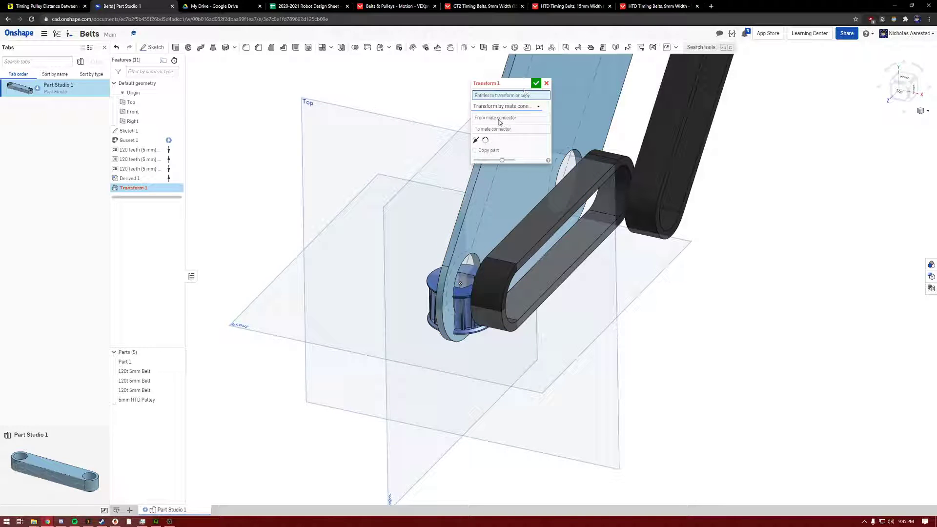
{"action": "left_click", "coordinate": [434, 284]}
{"action": "scroll", "coordinate": [440, 274], "scroll_direction": "up", "scroll_amount": 5}
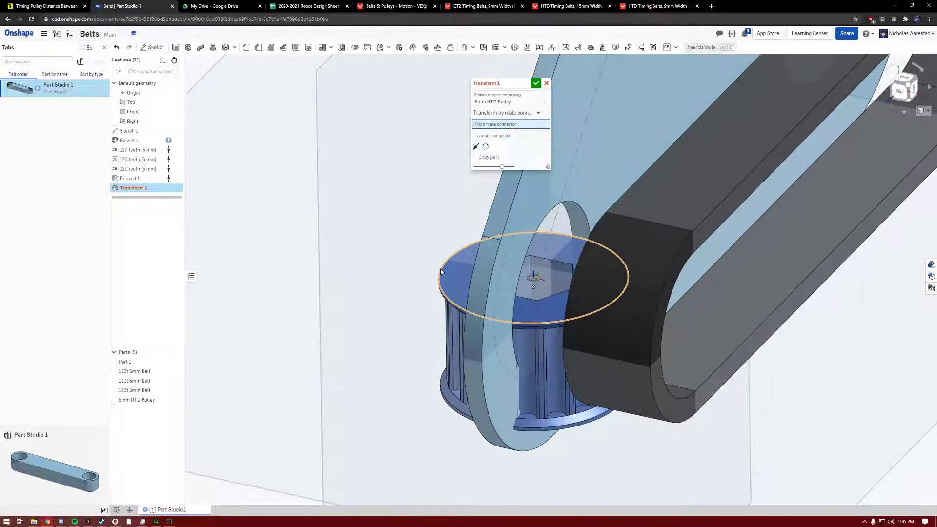
{"action": "left_click", "coordinate": [441, 271]}
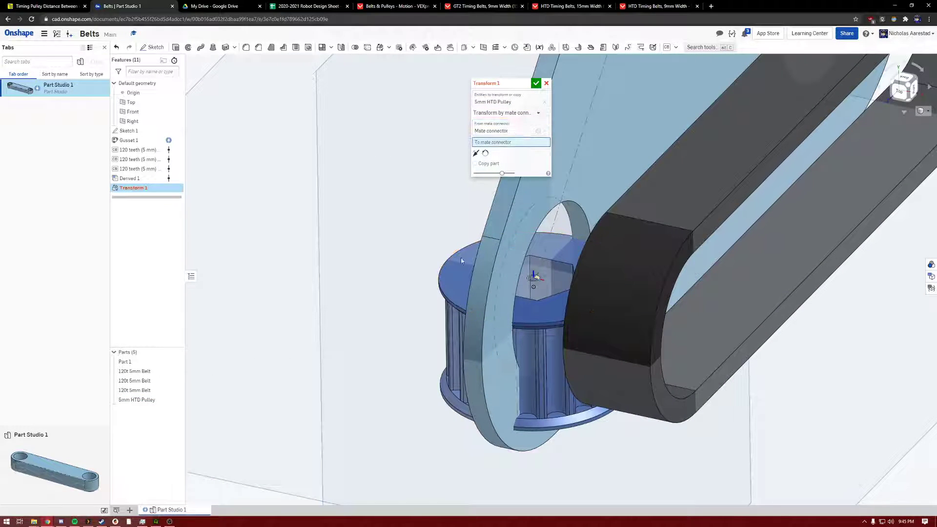
{"action": "left_click", "coordinate": [573, 201]}
Flip the transform so the pulley sits on the belt side of the gusset, and accept it
{"action": "scroll", "coordinate": [428, 216], "scroll_direction": "down", "scroll_amount": 5}
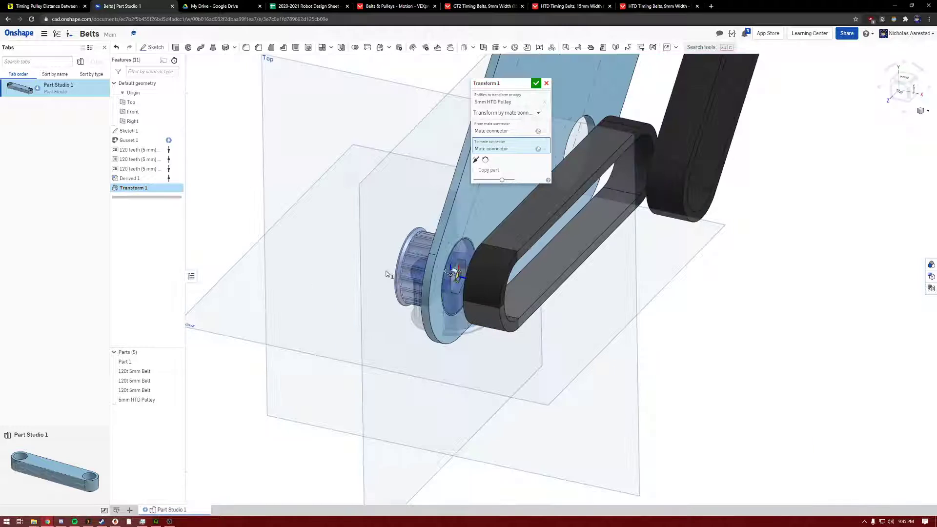
{"action": "left_click", "coordinate": [477, 160]}
{"action": "right_click_drag", "start_coordinate": [507, 356], "coordinate": [533, 322]}
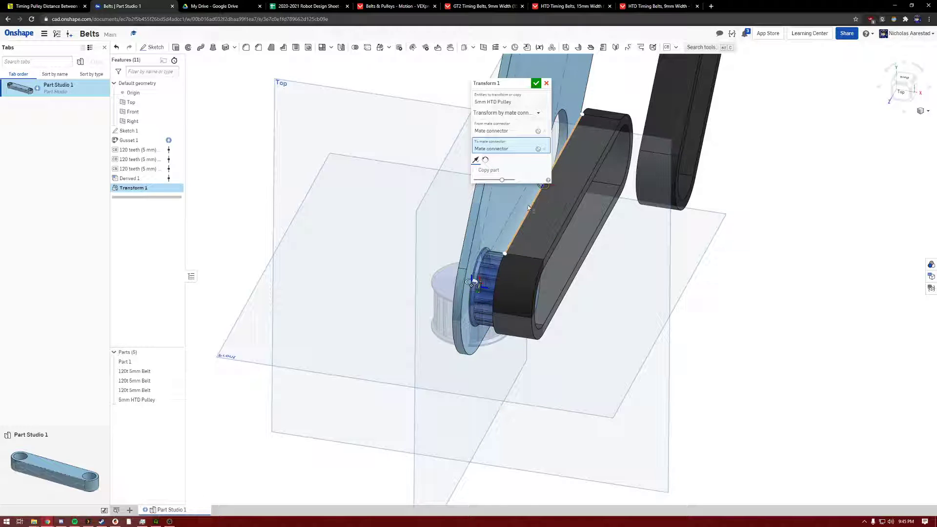
{"action": "scroll", "coordinate": [471, 169], "scroll_direction": "up", "scroll_amount": 5}
{"action": "scroll", "coordinate": [471, 170], "scroll_direction": "down", "scroll_amount": 5}
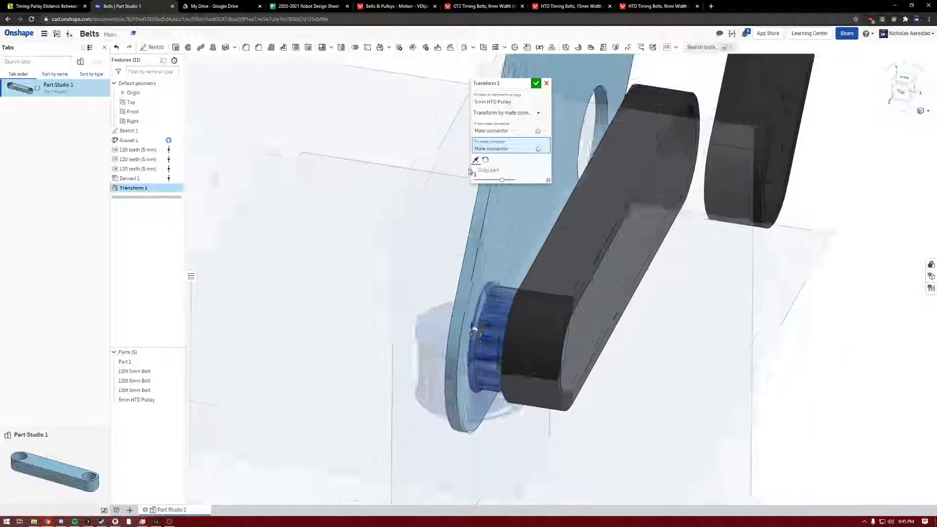
{"action": "scroll", "coordinate": [627, 278], "scroll_direction": "down", "scroll_amount": 3}
{"action": "scroll", "coordinate": [608, 252], "scroll_direction": "up", "scroll_amount": 4}
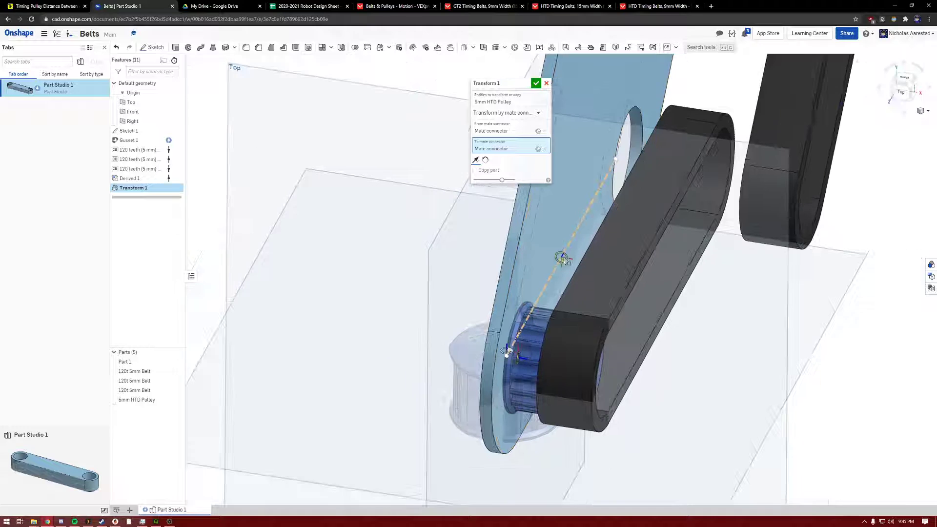
{"action": "left_click", "coordinate": [535, 83]}
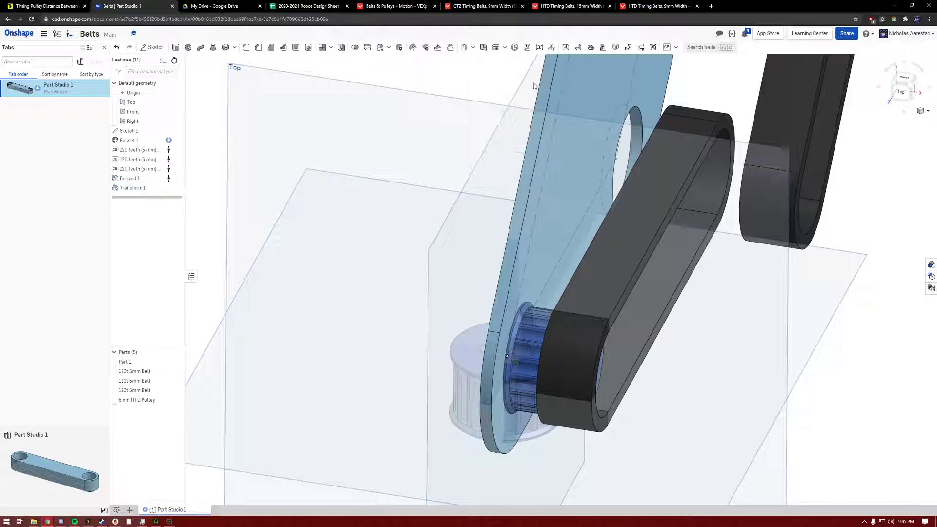
Examine how the placed pulley fits against the gusset and inside the lower belt, and look over the remaining holes
{"action": "scroll", "coordinate": [476, 277], "scroll_direction": "down", "scroll_amount": 2}
{"action": "scroll", "coordinate": [476, 277], "scroll_direction": "up", "scroll_amount": 5}
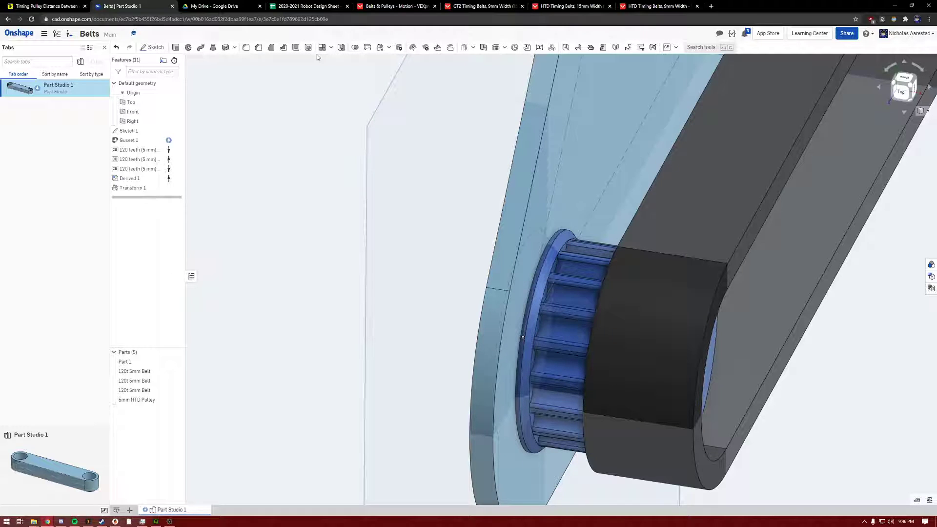
{"action": "scroll", "coordinate": [424, 310], "scroll_direction": "down", "scroll_amount": 5}
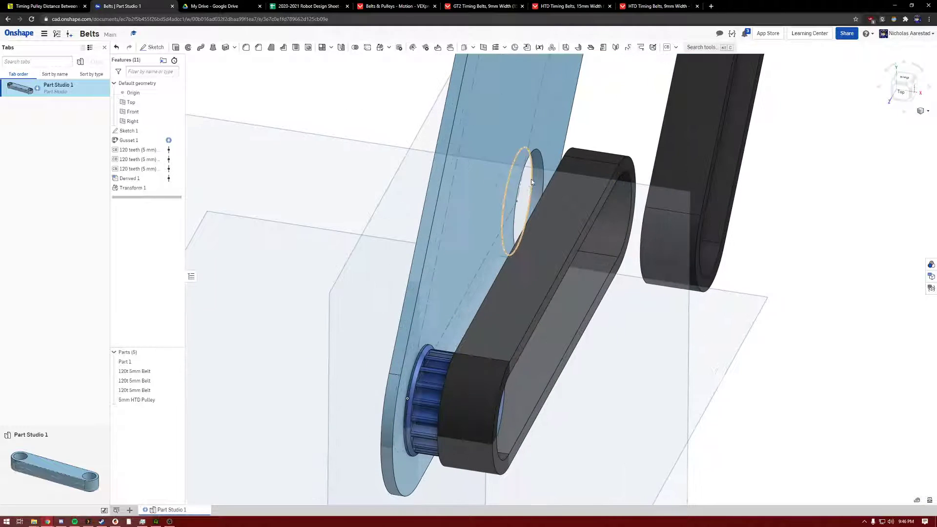
{"action": "scroll", "coordinate": [532, 183], "scroll_direction": "down", "scroll_amount": 5}
{"action": "scroll", "coordinate": [476, 290], "scroll_direction": "up", "scroll_amount": 6}
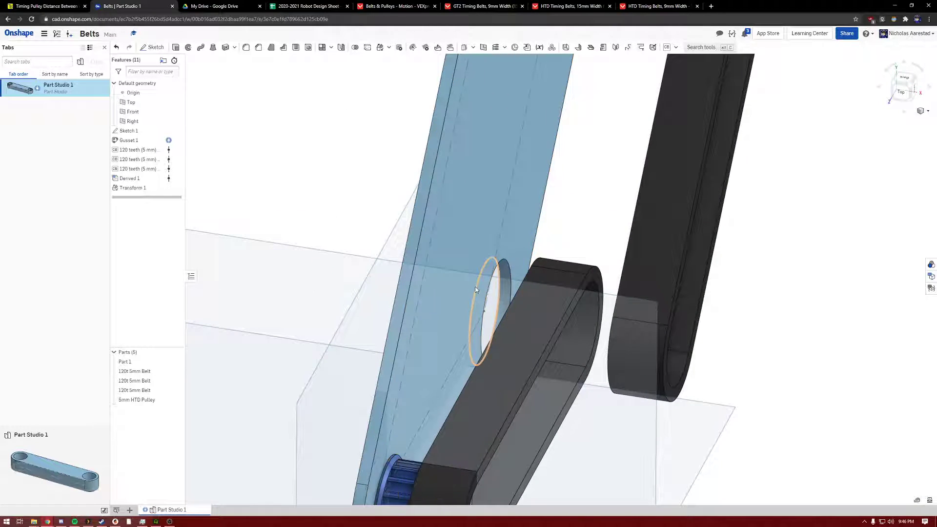
{"action": "scroll", "coordinate": [511, 268], "scroll_direction": "down", "scroll_amount": 5}
{"action": "scroll", "coordinate": [510, 274], "scroll_direction": "up", "scroll_amount": 2}
{"action": "scroll", "coordinate": [508, 280], "scroll_direction": "down", "scroll_amount": 3}
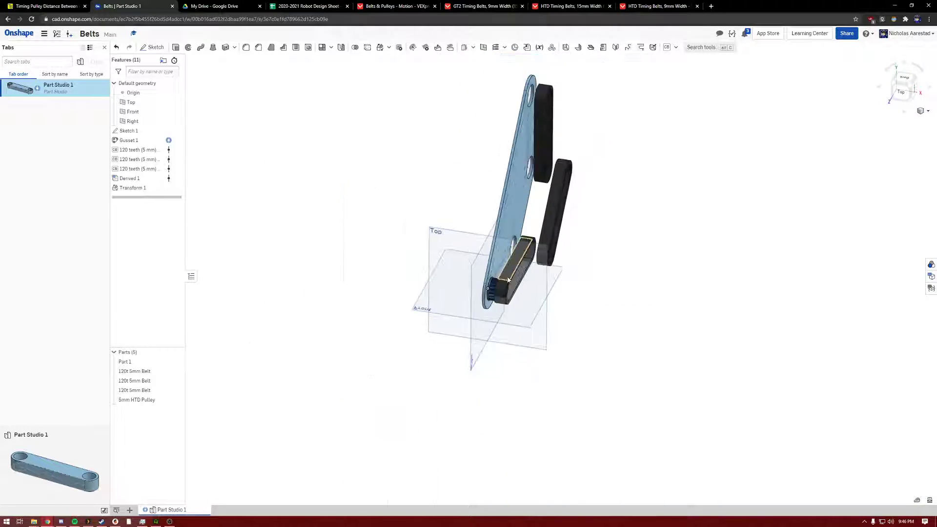
{"action": "scroll", "coordinate": [508, 280], "scroll_direction": "up", "scroll_amount": 4}
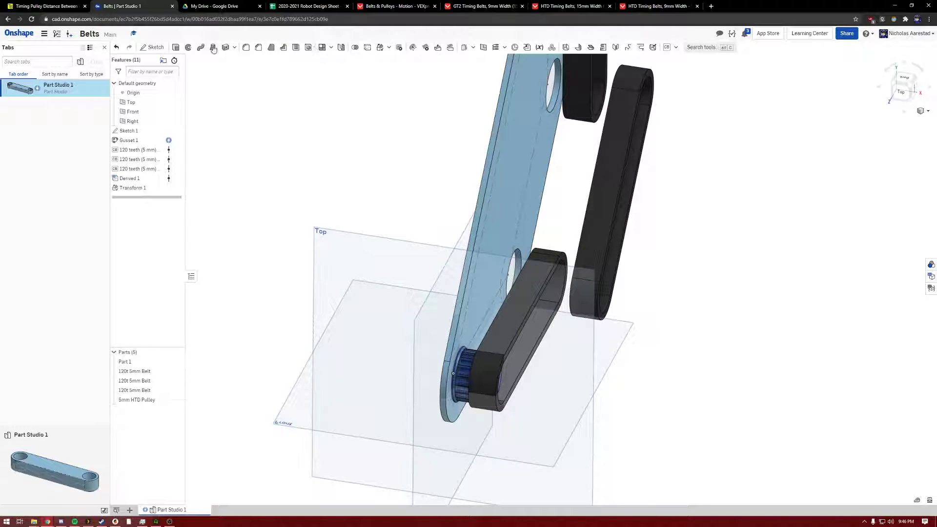
Start another Transform by mate connectors on the 5mm HTD pulley at the gusset's lowest hole
{"action": "left_click", "coordinate": [380, 47]}
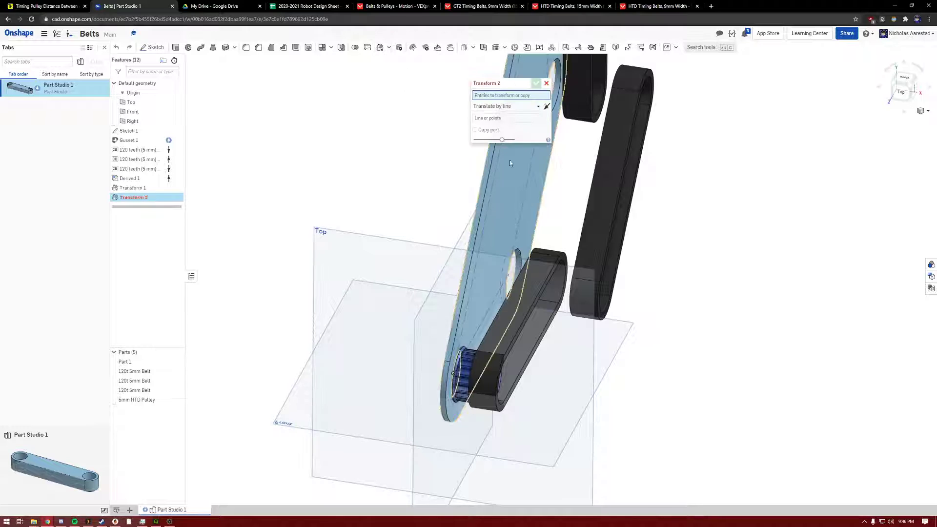
{"action": "left_click", "coordinate": [465, 367]}
{"action": "left_click", "coordinate": [500, 114]}
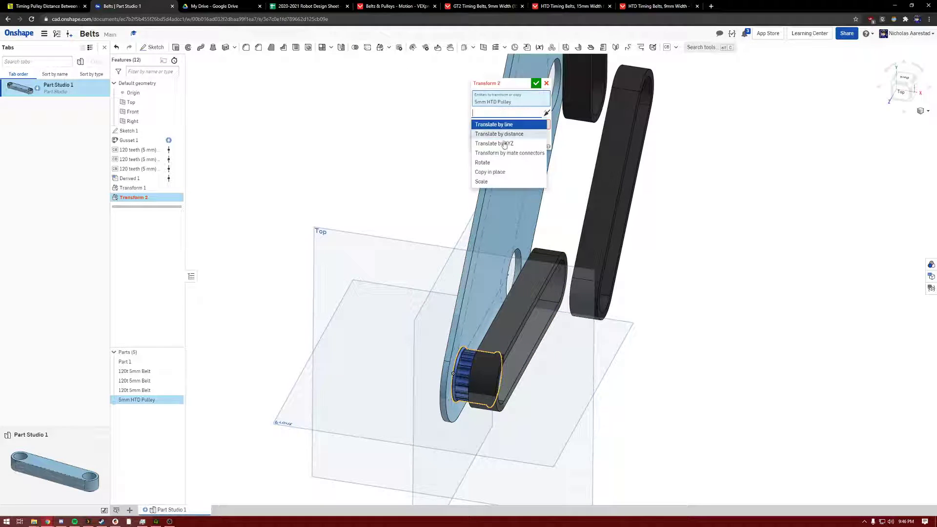
{"action": "left_click", "coordinate": [507, 153]}
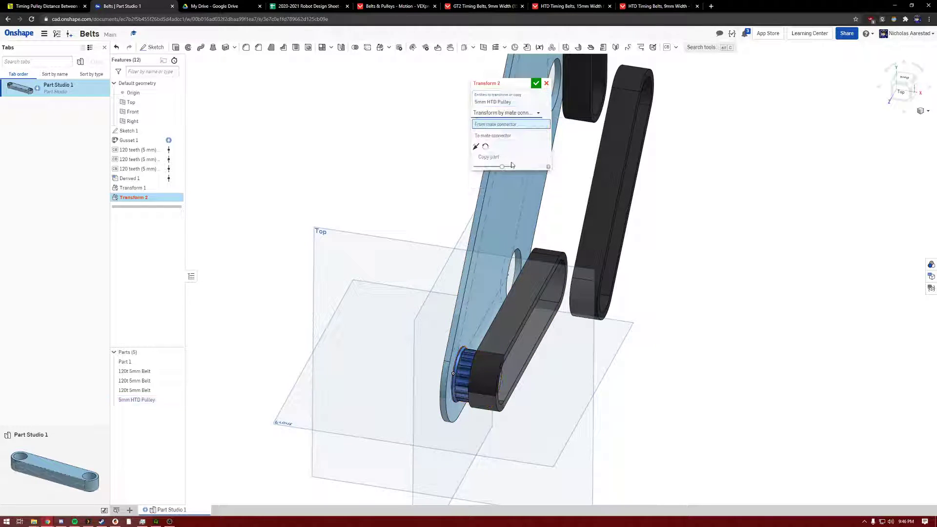
{"action": "scroll", "coordinate": [461, 373], "scroll_direction": "up", "scroll_amount": 3}
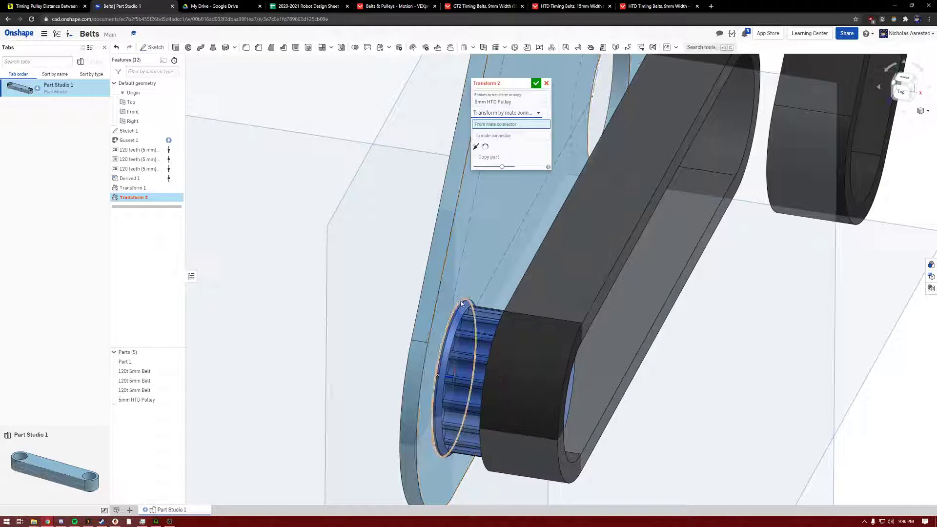
{"action": "scroll", "coordinate": [508, 345], "scroll_direction": "down", "scroll_amount": 2}
{"action": "scroll", "coordinate": [508, 344], "scroll_direction": "up", "scroll_amount": 3}
{"action": "left_click", "coordinate": [520, 351]}
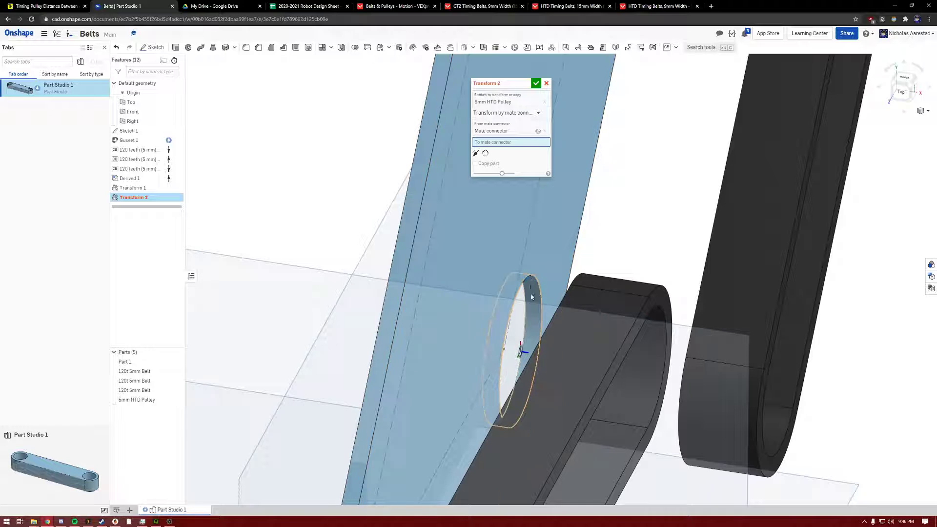
{"action": "left_click", "coordinate": [545, 132]}
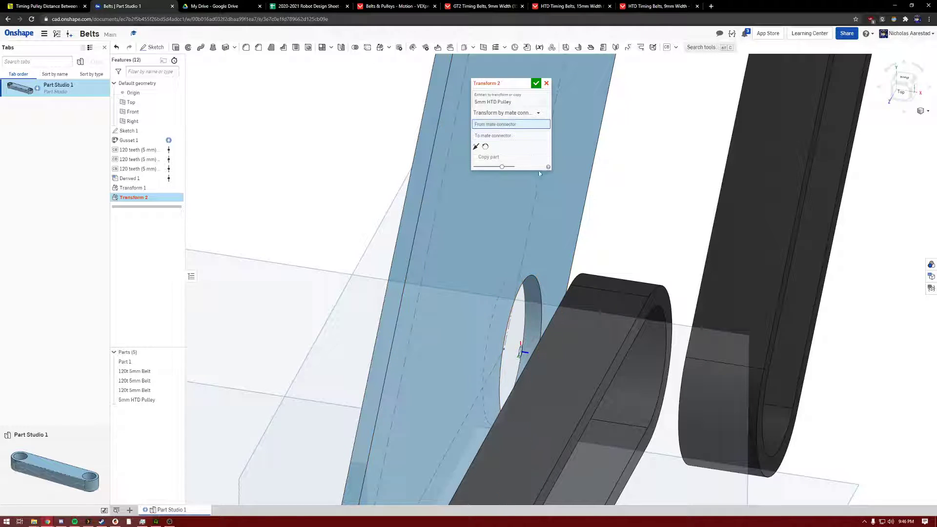
Copy the pulley from its gusset-side flange center to the gusset's second hole, flipped onto the belt side
{"action": "scroll", "coordinate": [445, 259], "scroll_direction": "down", "scroll_amount": 4}
{"action": "scroll", "coordinate": [403, 415], "scroll_direction": "up", "scroll_amount": 4}
{"action": "scroll", "coordinate": [438, 277], "scroll_direction": "up", "scroll_amount": 3}
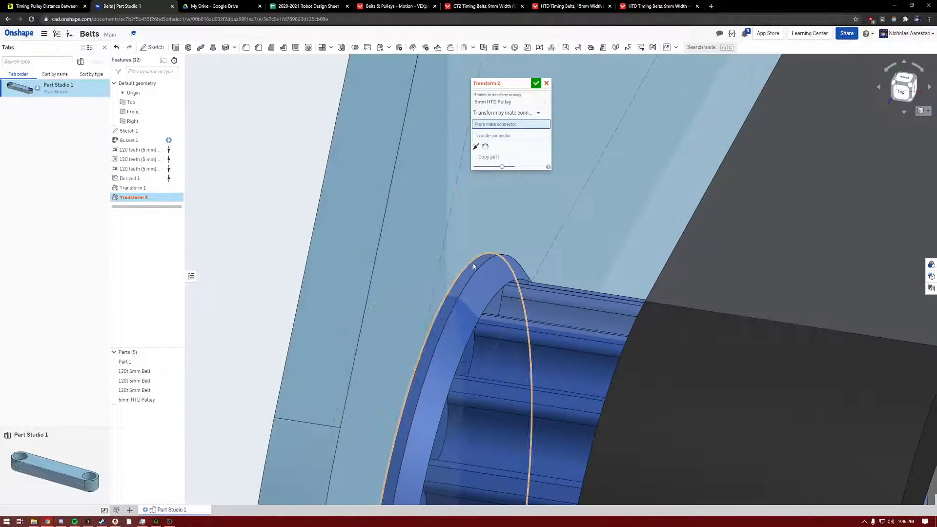
{"action": "left_click", "coordinate": [473, 263]}
{"action": "scroll", "coordinate": [535, 399], "scroll_direction": "down", "scroll_amount": 3}
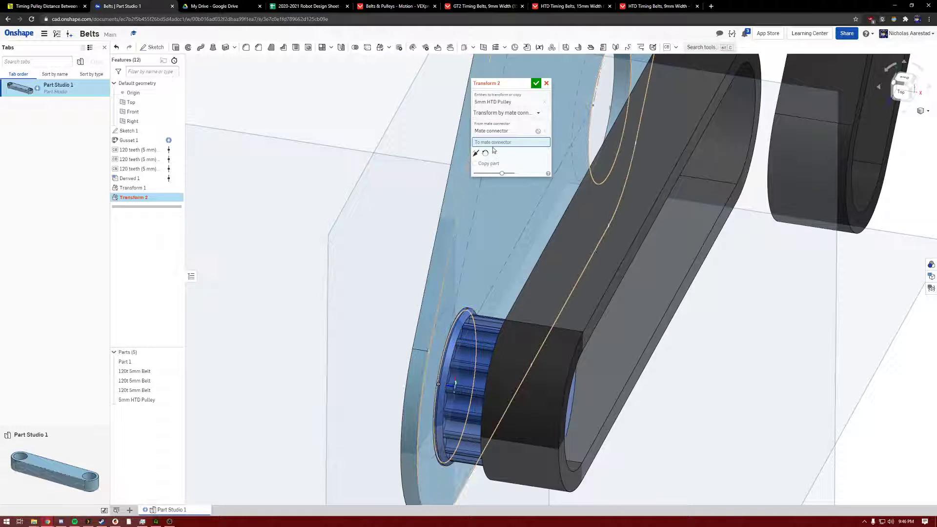
{"action": "scroll", "coordinate": [508, 254], "scroll_direction": "down", "scroll_amount": 4}
{"action": "scroll", "coordinate": [518, 317], "scroll_direction": "up", "scroll_amount": 5}
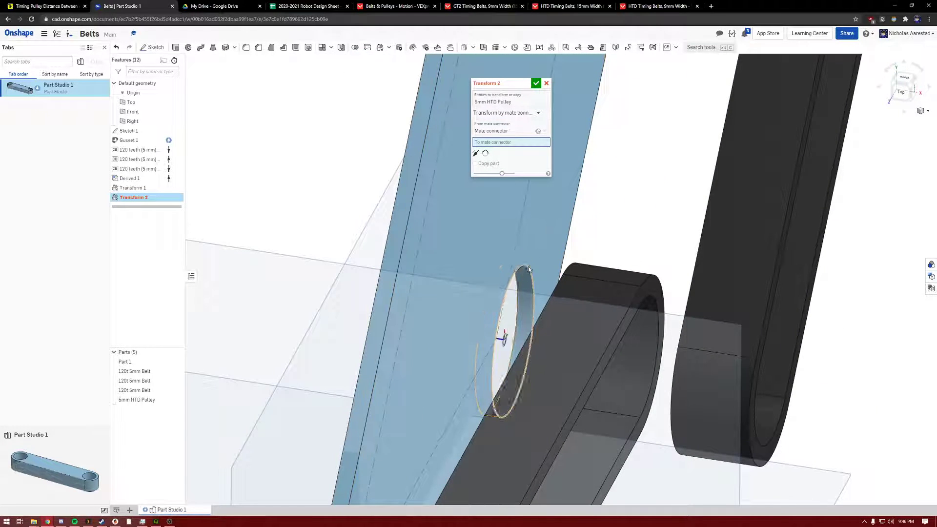
{"action": "left_click", "coordinate": [528, 266]}
{"action": "scroll", "coordinate": [538, 242], "scroll_direction": "down", "scroll_amount": 3}
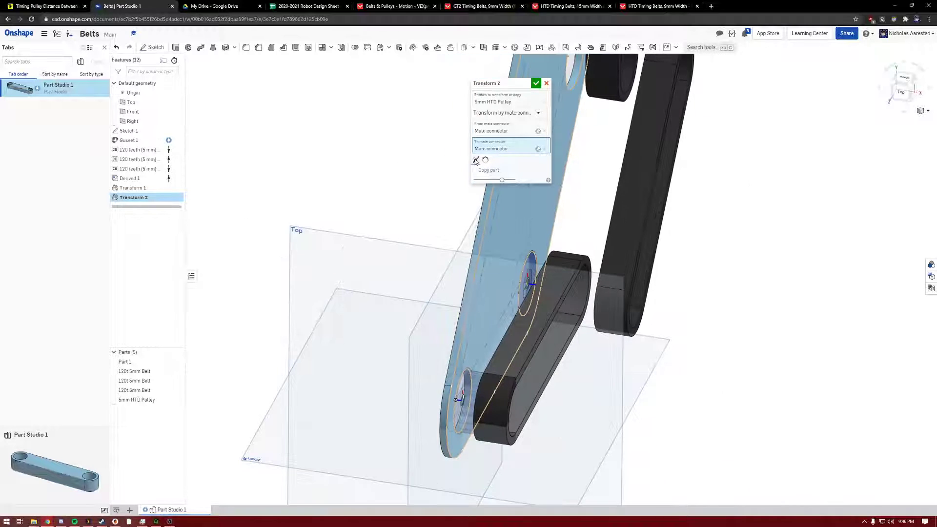
{"action": "left_click", "coordinate": [475, 169]}
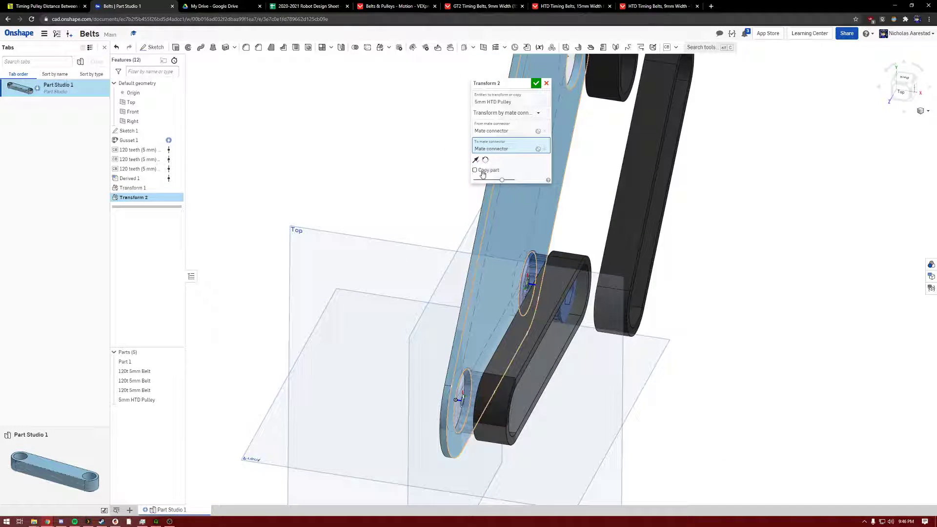
{"action": "left_click", "coordinate": [536, 83]}
Start a Translate by XYZ transform on the two 5mm HTD pulleys beside the gusset
{"action": "scroll", "coordinate": [547, 244], "scroll_direction": "down", "scroll_amount": 3}
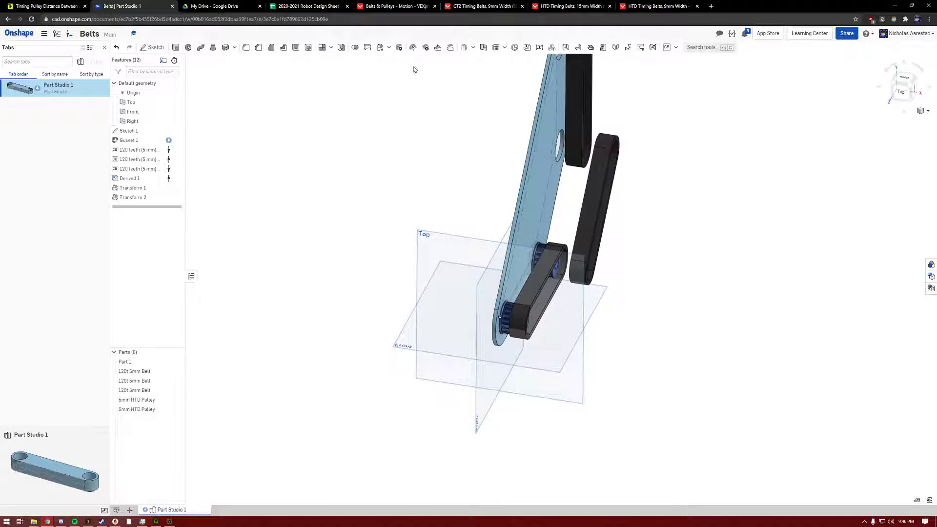
{"action": "left_click", "coordinate": [380, 47]}
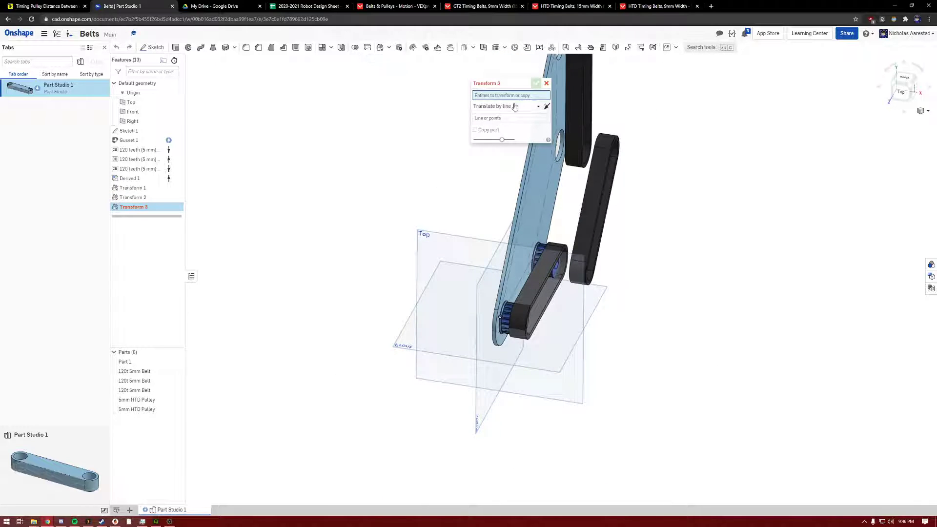
{"action": "scroll", "coordinate": [552, 233], "scroll_direction": "up", "scroll_amount": 5}
{"action": "left_click", "coordinate": [569, 258]}
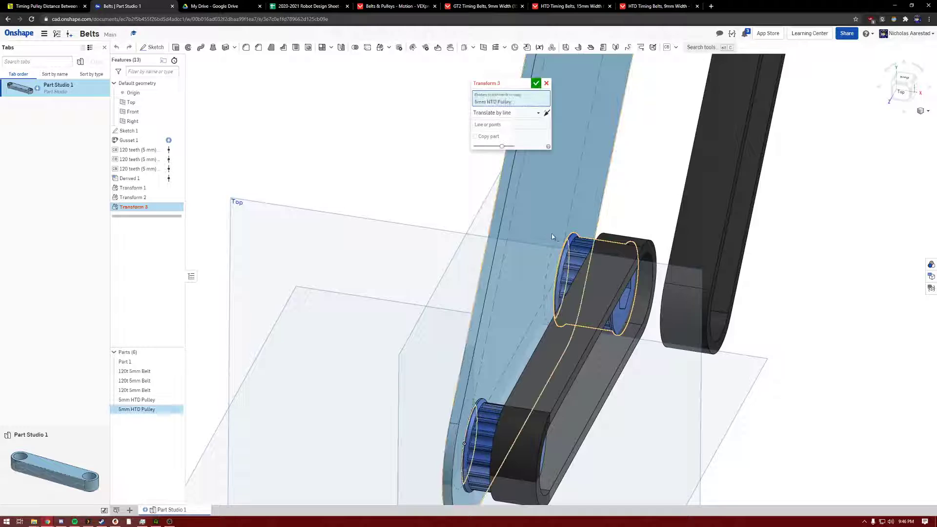
{"action": "left_click", "coordinate": [465, 416]}
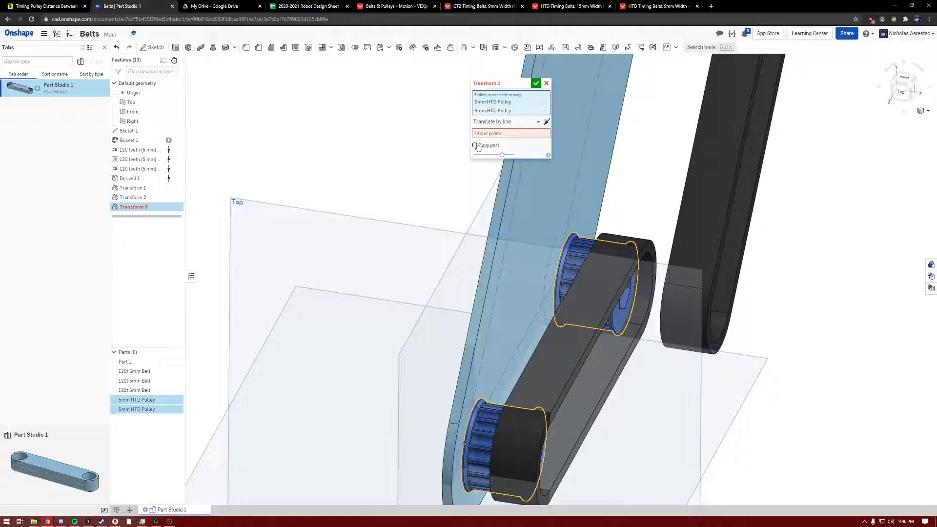
{"action": "left_click", "coordinate": [503, 122]}
{"action": "left_click", "coordinate": [501, 150]}
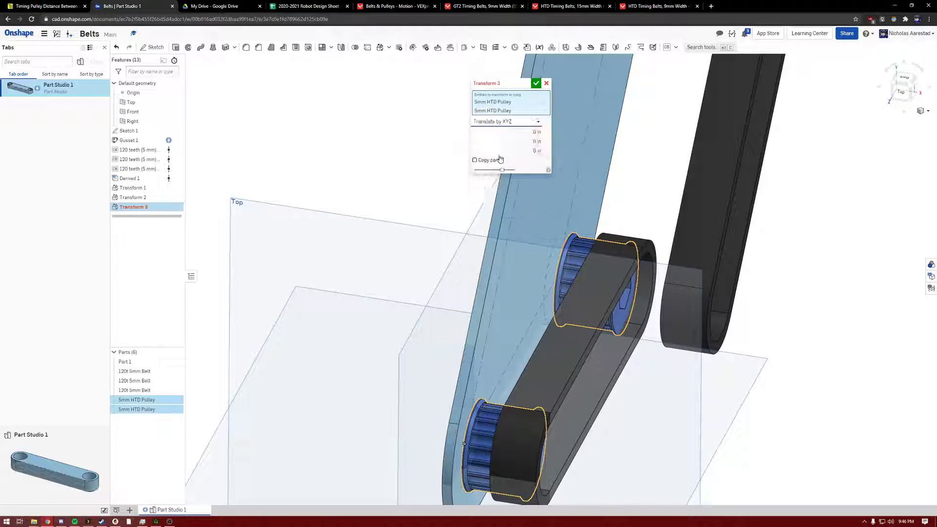
{"action": "right_click_drag", "start_coordinate": [381, 238], "coordinate": [423, 114]}
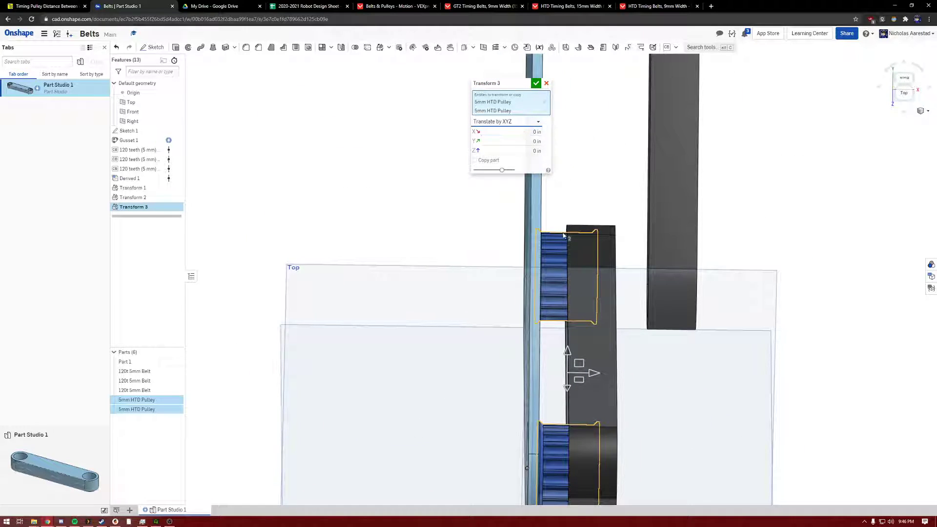
Try X offsets of 0.25, 3/8 and 5/16 in for the two pulleys
{"action": "left_click", "coordinate": [487, 133]}
{"action": "type", "text": "35"}
{"action": "key", "text": "Return"}
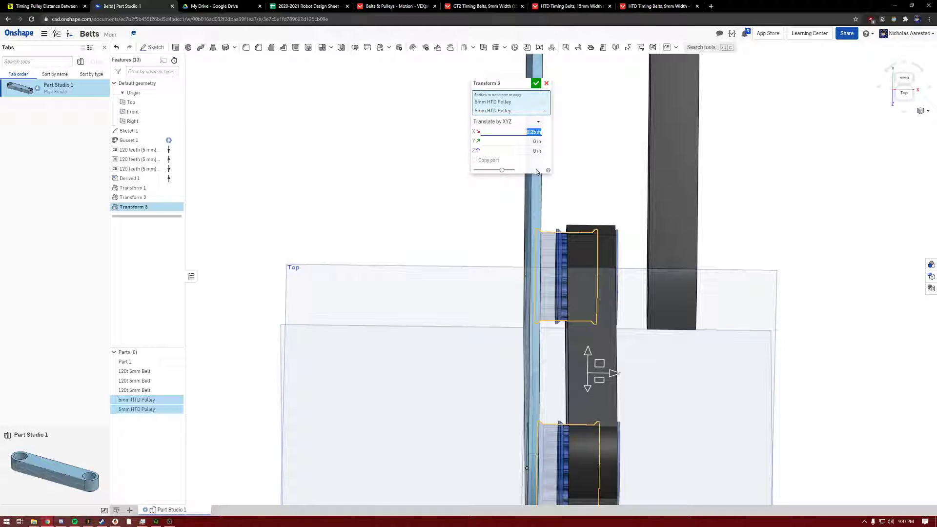
{"action": "key", "text": "BackSpace"}
{"action": "type", "text": "3/8"}
{"action": "key", "text": "Return"}
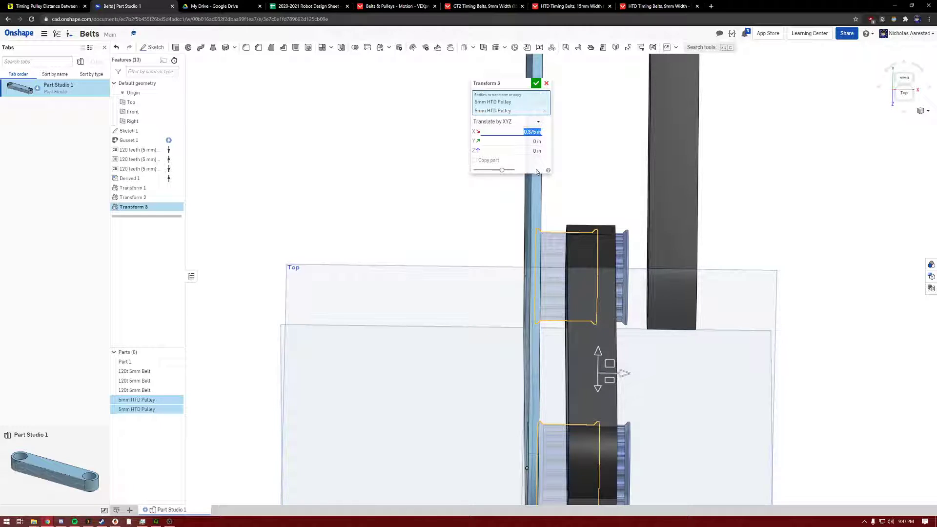
{"action": "type", "text": "5/16"}
{"action": "key", "text": "Return"}
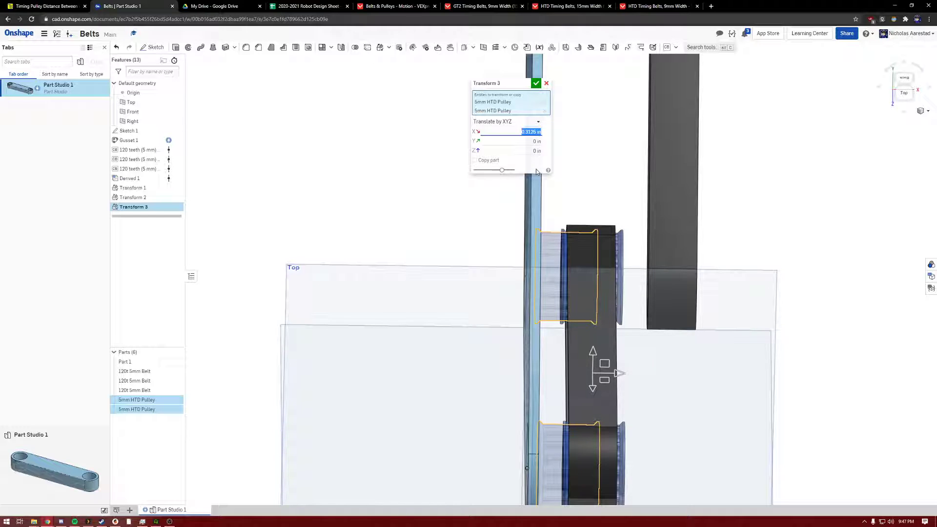
Set the pulleys' X offset to (.25 + 3/64) in so they sit around the belt, and accept the transform
{"action": "scroll", "coordinate": [632, 213], "scroll_direction": "down", "scroll_amount": 4}
{"action": "scroll", "coordinate": [651, 253], "scroll_direction": "up", "scroll_amount": 5}
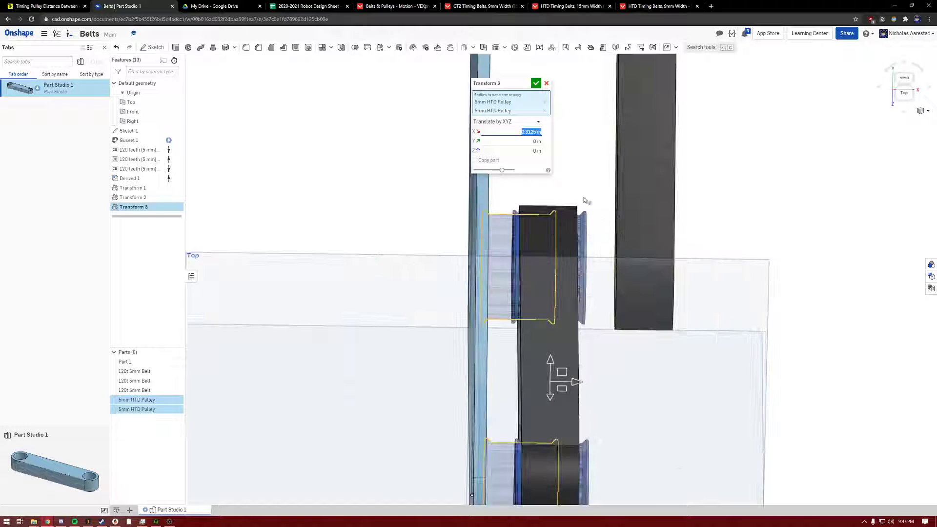
{"action": "scroll", "coordinate": [589, 203], "scroll_direction": "down", "scroll_amount": 3}
{"action": "scroll", "coordinate": [546, 339], "scroll_direction": "up", "scroll_amount": 5}
{"action": "scroll", "coordinate": [580, 271], "scroll_direction": "up", "scroll_amount": 5}
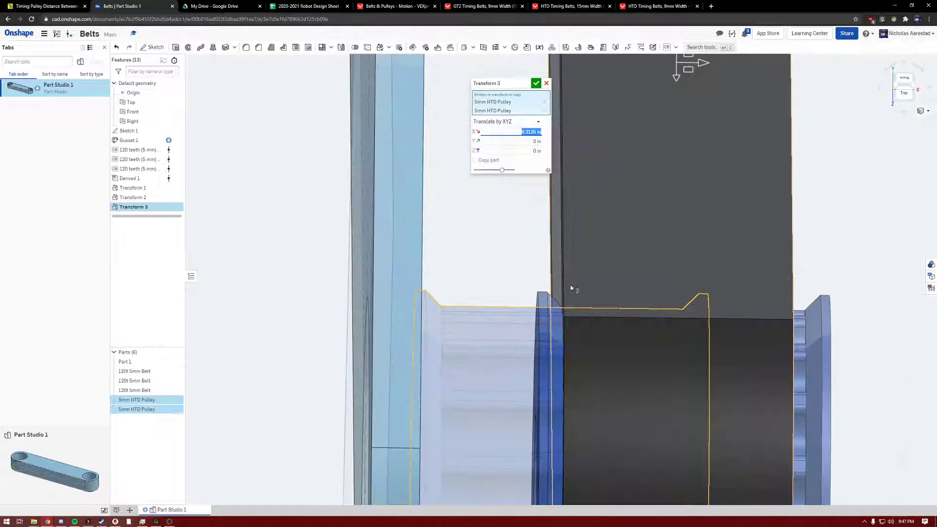
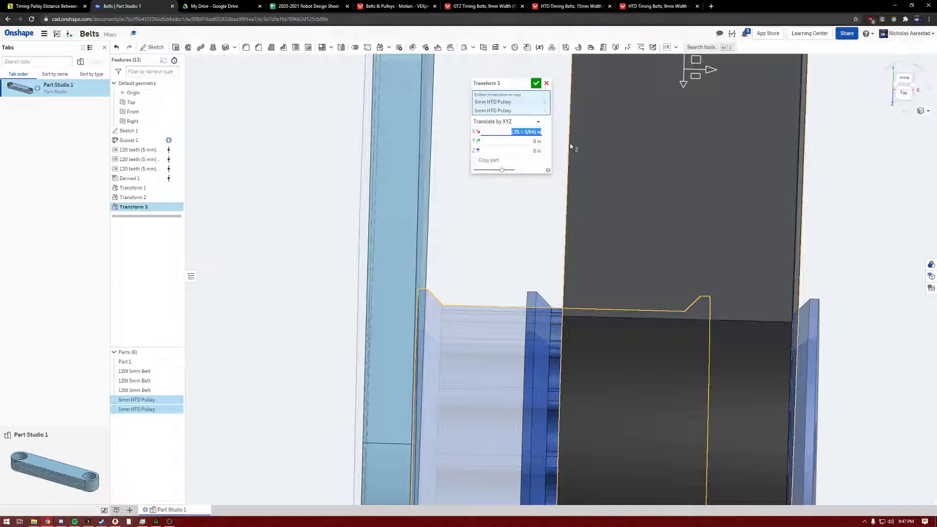
{"action": "scroll", "coordinate": [674, 210], "scroll_direction": "down", "scroll_amount": 5}
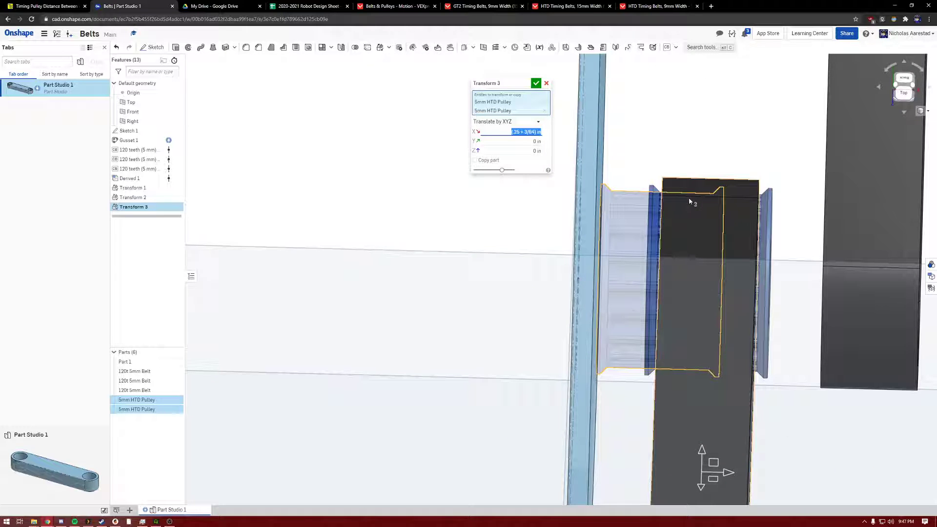
{"action": "left_click", "coordinate": [536, 83]}
Examine how both pulleys fit inside the lower belt and how far they stand off the gusset
{"action": "scroll", "coordinate": [639, 217], "scroll_direction": "down", "scroll_amount": 5}
{"action": "scroll", "coordinate": [639, 217], "scroll_direction": "up", "scroll_amount": 6}
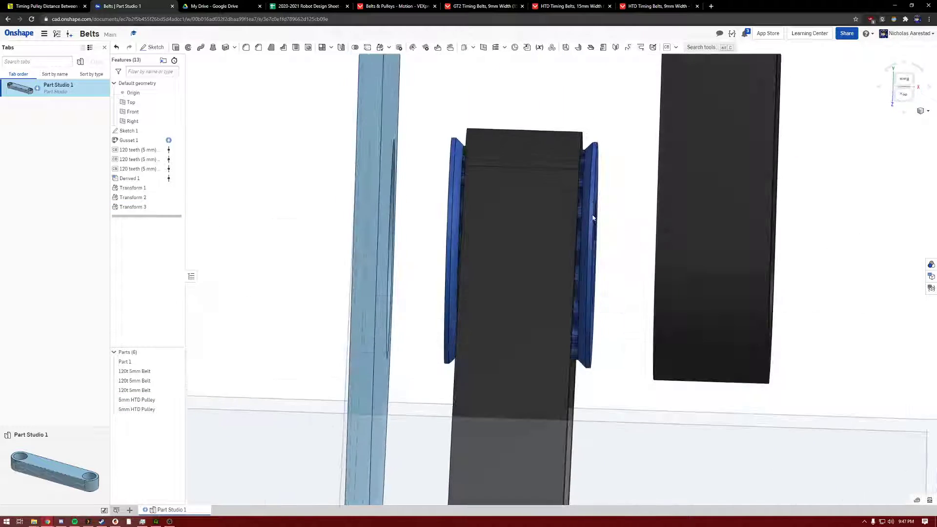
{"action": "scroll", "coordinate": [591, 188], "scroll_direction": "down", "scroll_amount": 5}
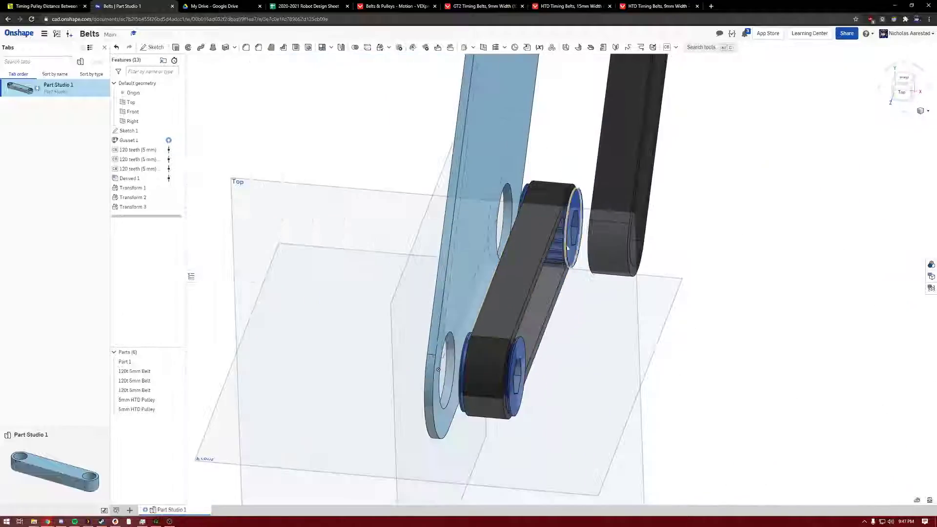
{"action": "scroll", "coordinate": [524, 287], "scroll_direction": "up", "scroll_amount": 8}
{"action": "right_click_drag", "start_coordinate": [524, 287], "coordinate": [564, 278]}
{"action": "scroll", "coordinate": [596, 281], "scroll_direction": "down", "scroll_amount": 5}
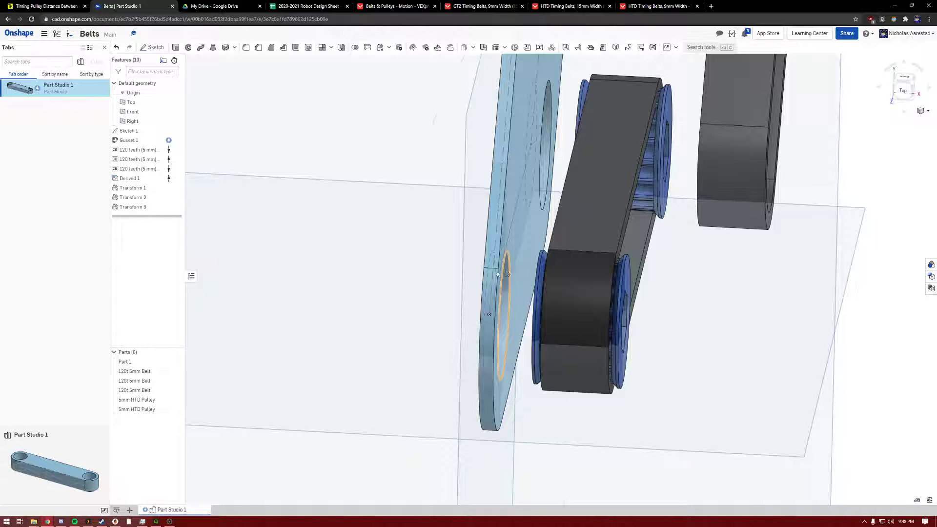
{"action": "key", "text": "f"}
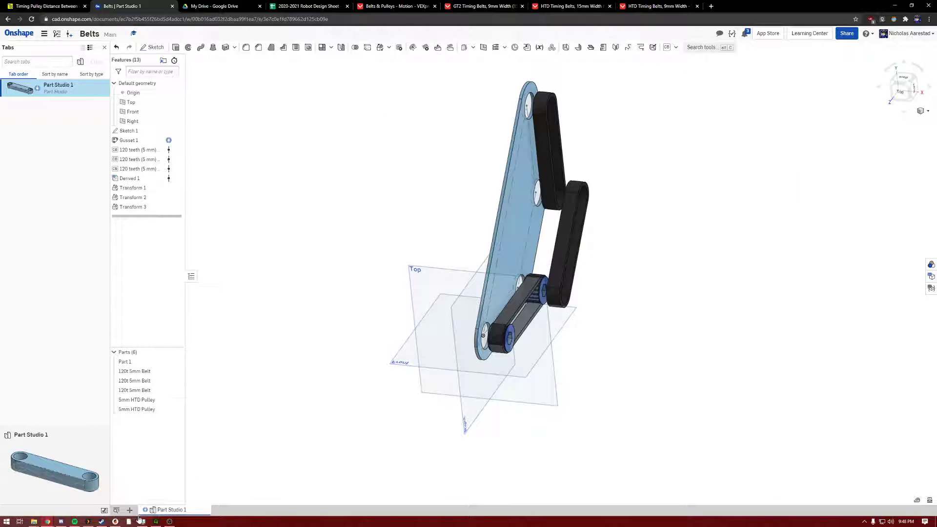
Create a new assembly and insert all parts of Part Studio 1 into it
{"action": "left_click", "coordinate": [131, 511]}
{"action": "left_click", "coordinate": [160, 467]}
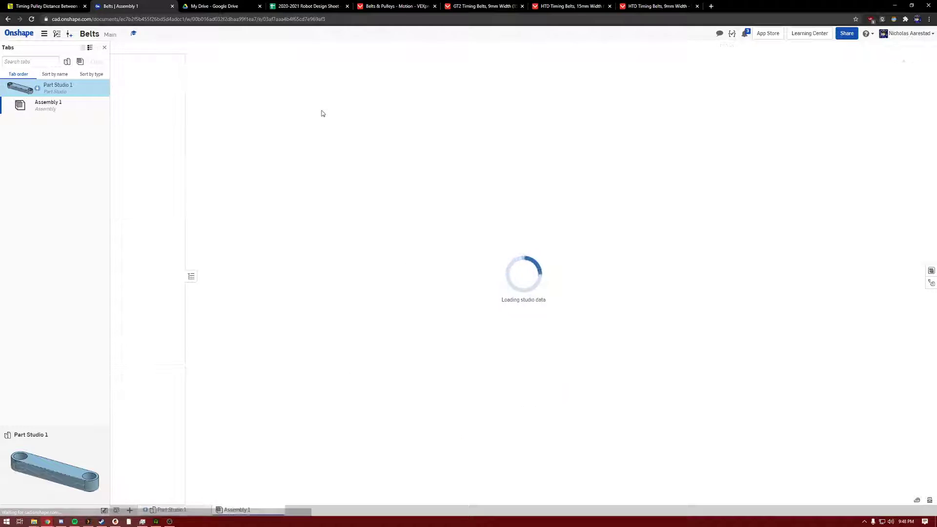
{"action": "left_click", "coordinate": [169, 47]}
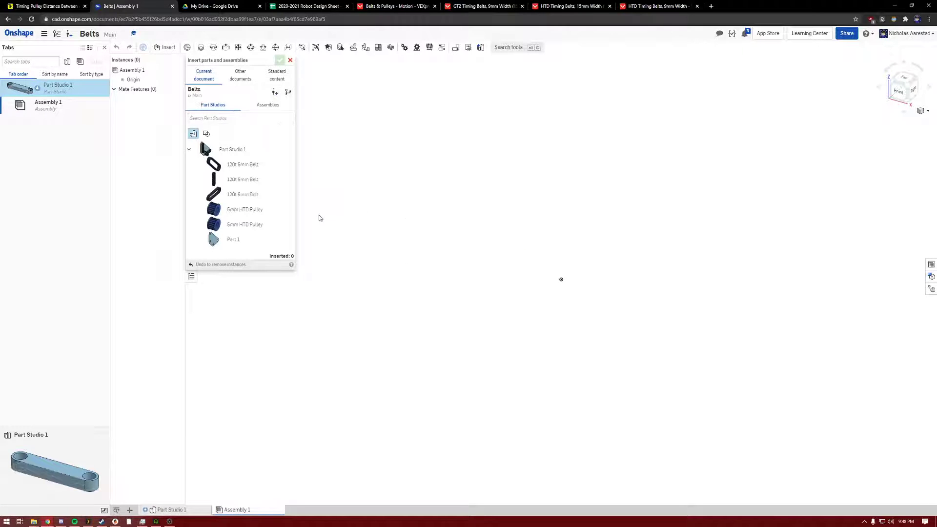
{"action": "left_click", "coordinate": [229, 149]}
{"action": "left_click", "coordinate": [279, 60]}
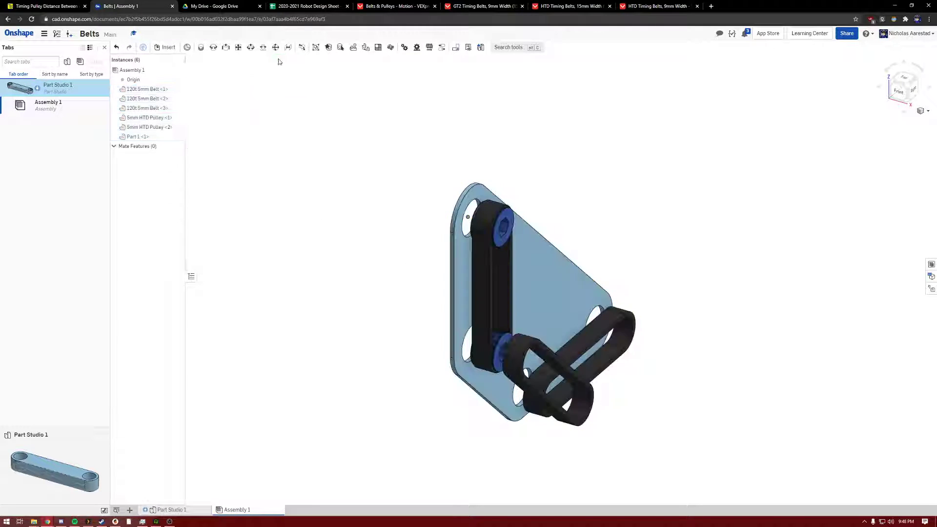
Group all the inserted belts, pulleys and gusset together, and fix the first 120t 5mm belt in place
{"action": "left_click", "coordinate": [146, 88]}
{"action": "left_click", "coordinate": [136, 137], "text": "shift"}
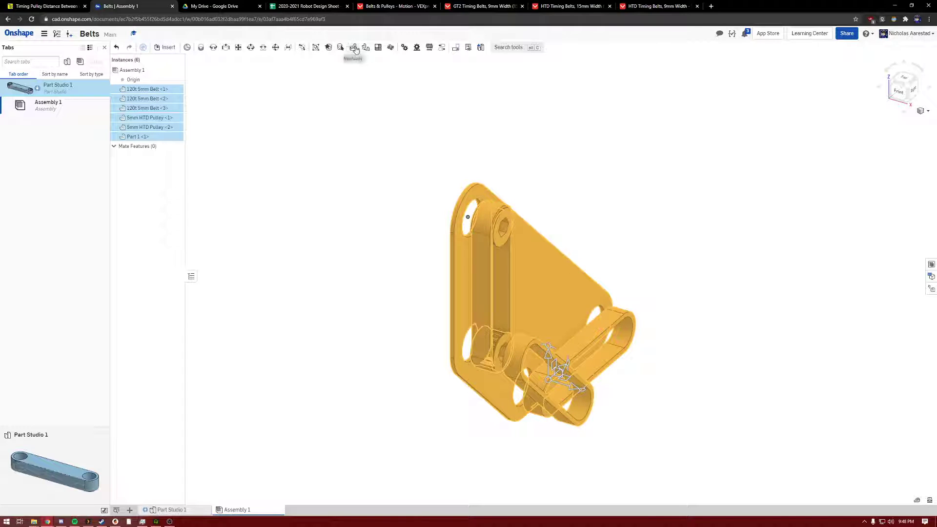
{"action": "right_click", "coordinate": [142, 96]}
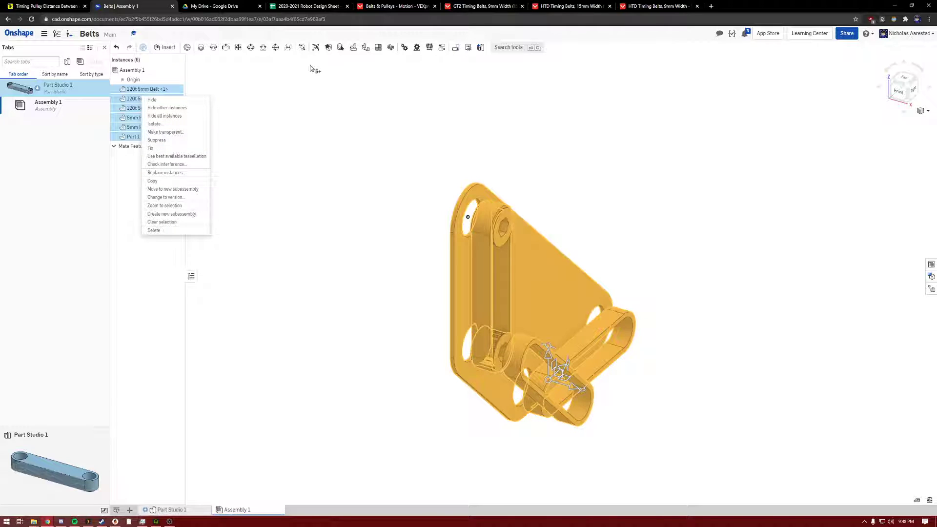
{"action": "left_click", "coordinate": [316, 47]}
{"action": "left_click", "coordinate": [537, 82]}
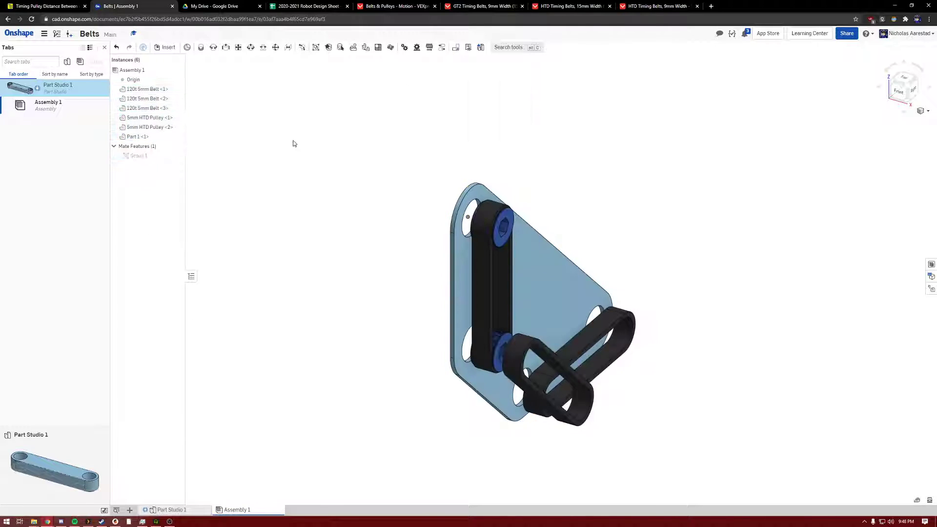
{"action": "right_click", "coordinate": [175, 89]}
{"action": "left_click", "coordinate": [189, 155]}
Open the Vex/WCP Bearings (Configurable) part studio from the MKCad bearings document for insertion into the assembly
{"action": "right_click_drag", "start_coordinate": [455, 218], "coordinate": [577, 245]}
{"action": "scroll", "coordinate": [441, 243], "scroll_direction": "up", "scroll_amount": 3}
{"action": "scroll", "coordinate": [547, 213], "scroll_direction": "down", "scroll_amount": 3}
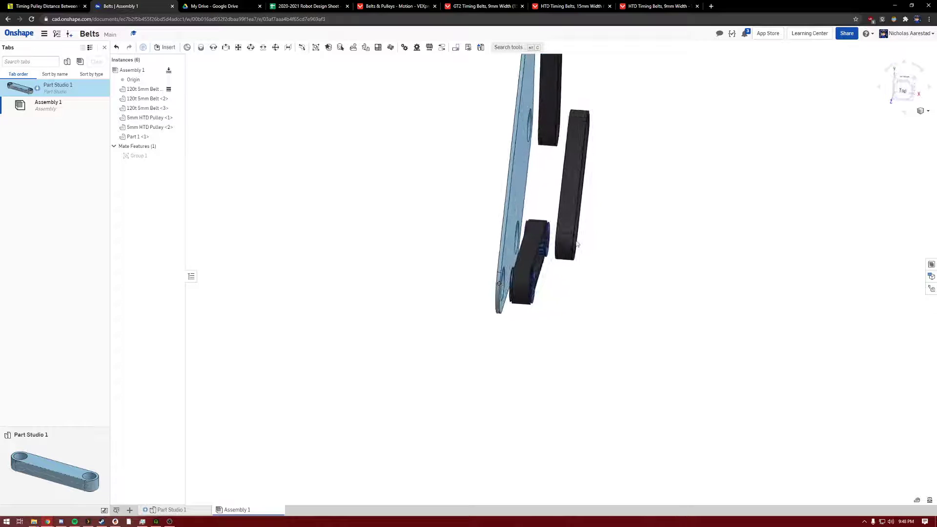
{"action": "scroll", "coordinate": [578, 244], "scroll_direction": "up", "scroll_amount": 5}
{"action": "left_click", "coordinate": [166, 49]}
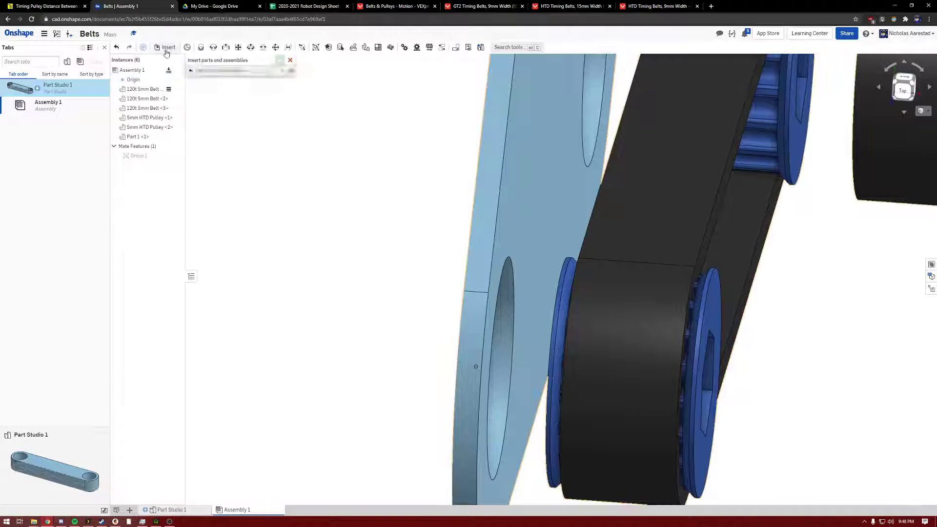
{"action": "left_click", "coordinate": [240, 75]}
{"action": "left_click", "coordinate": [264, 215]}
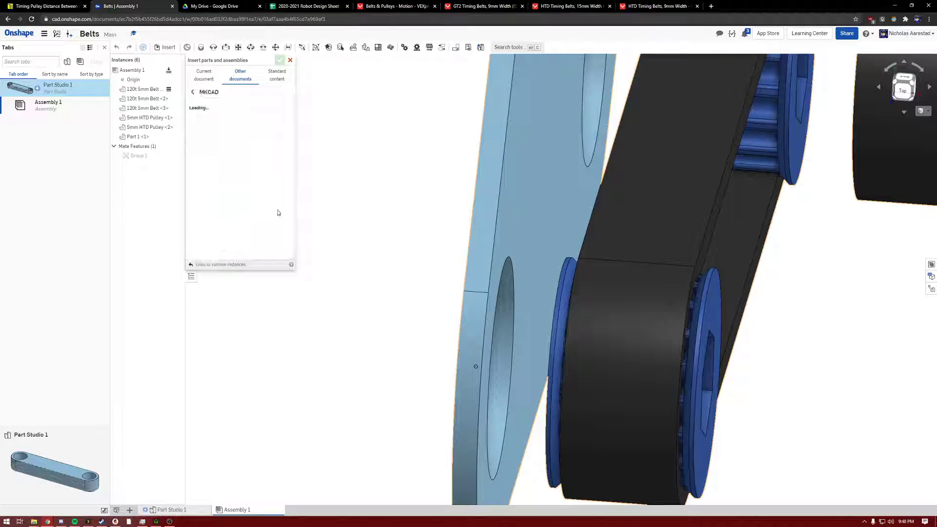
{"action": "scroll", "coordinate": [252, 195], "scroll_direction": "down", "scroll_amount": 5}
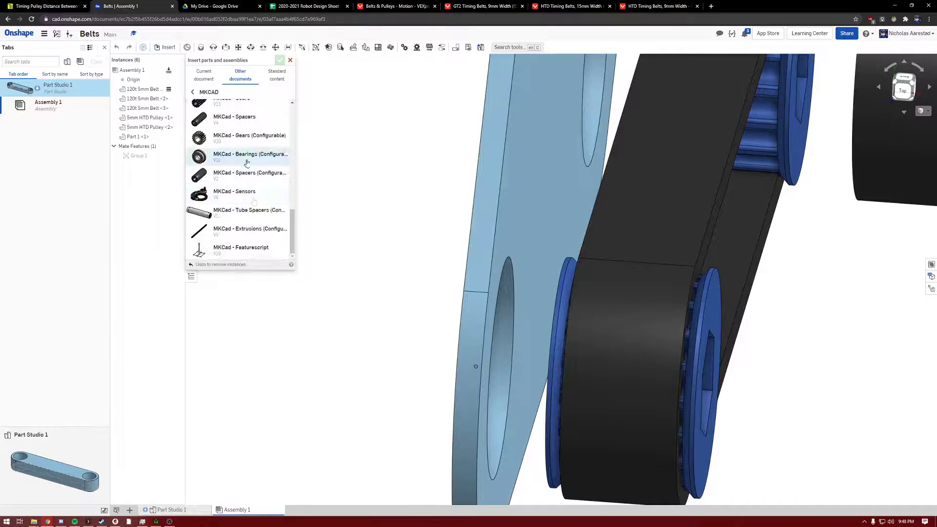
{"action": "left_click", "coordinate": [239, 155]}
{"action": "left_click", "coordinate": [189, 149]}
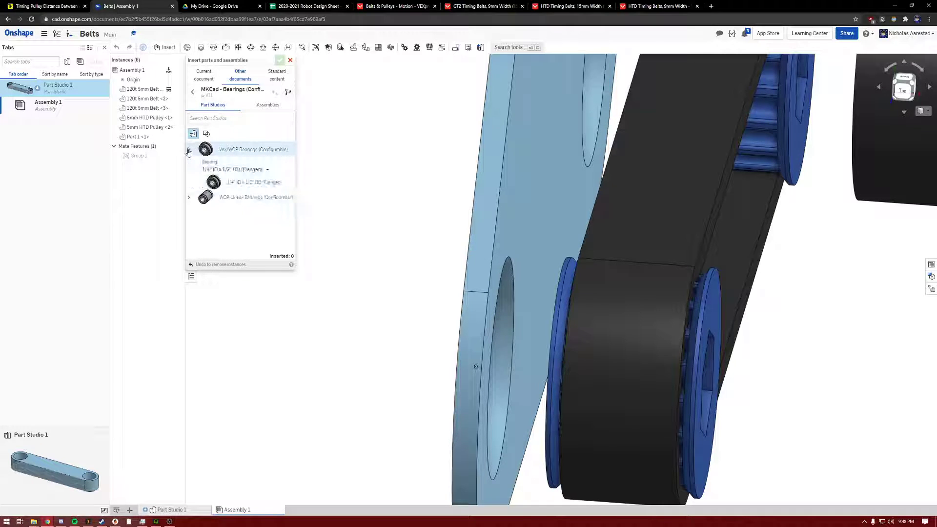
Insert a 1/2" ThunderHex x 1-1/8" OD (Flanged) bearing in the open space beside the gusset
{"action": "left_click", "coordinate": [252, 169]}
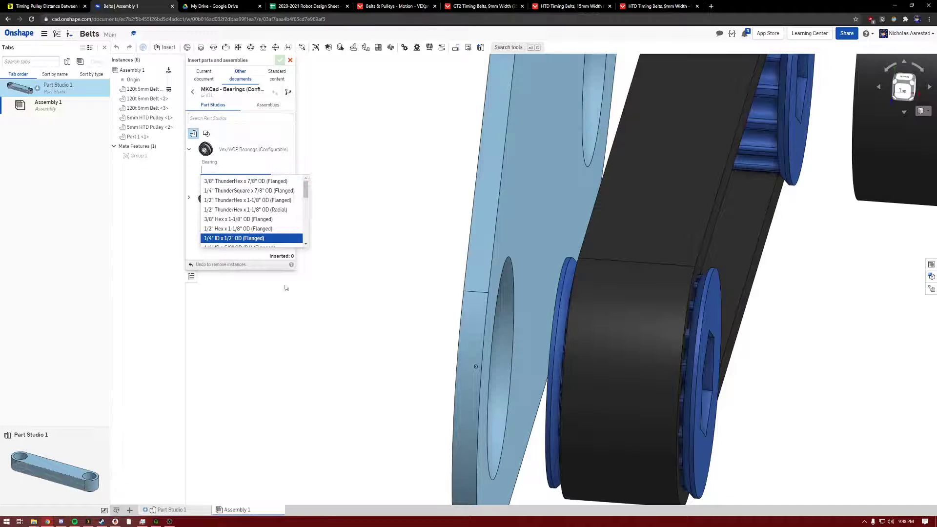
{"action": "left_click", "coordinate": [266, 203]}
{"action": "scroll", "coordinate": [628, 226], "scroll_direction": "down", "scroll_amount": 3}
{"action": "left_click", "coordinate": [266, 183]}
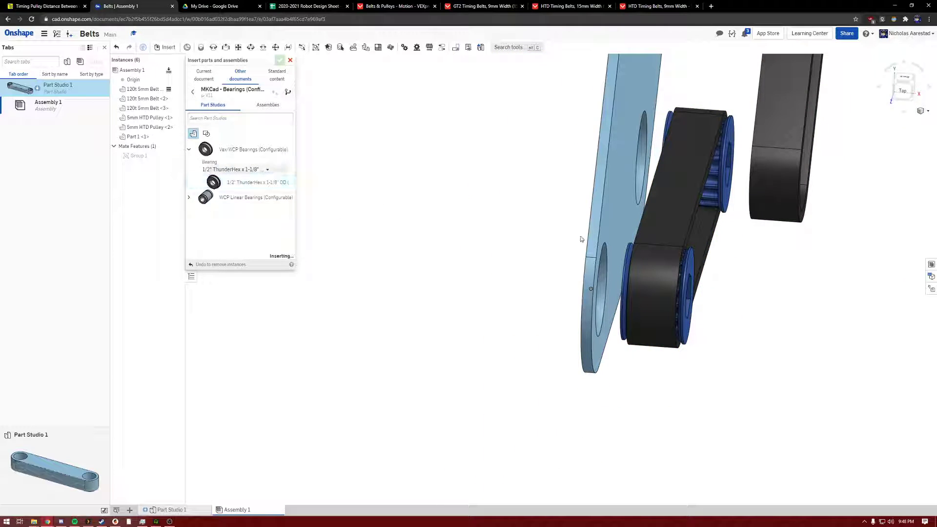
{"action": "left_click", "coordinate": [450, 225]}
{"action": "left_click", "coordinate": [280, 60]}
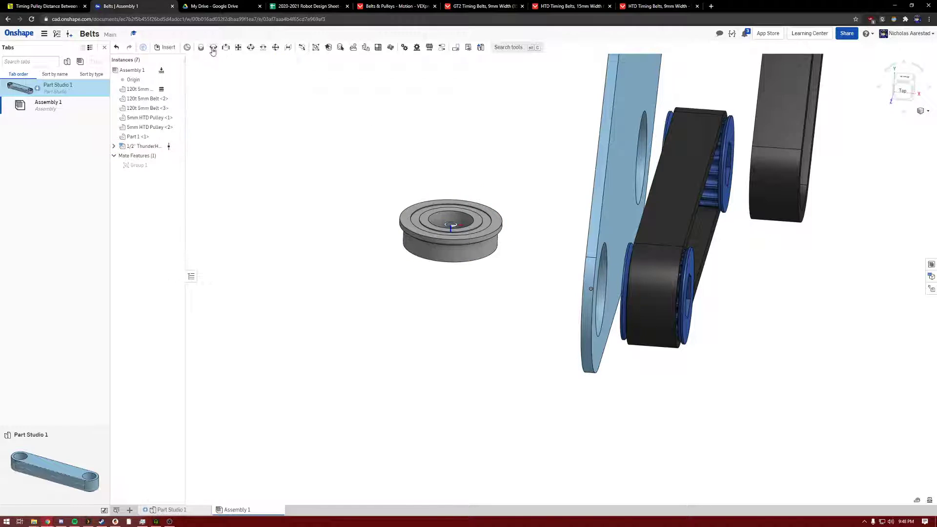
Fasten the bearing's flange connector to the belt-side edge of the gusset's lowest hole, flipped so its body sits inside the hole
{"action": "left_click", "coordinate": [214, 47]}
{"action": "left_click", "coordinate": [449, 223]}
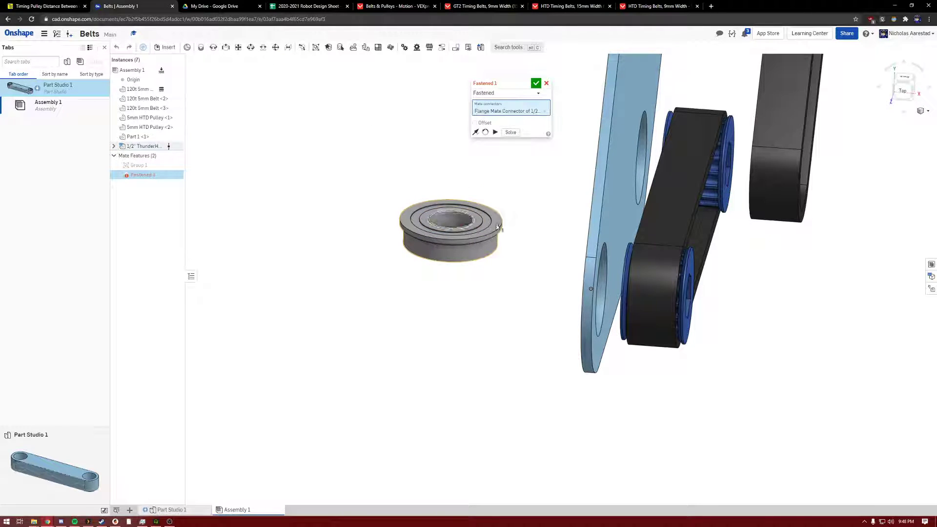
{"action": "scroll", "coordinate": [610, 251], "scroll_direction": "up", "scroll_amount": 5}
{"action": "left_click", "coordinate": [611, 251]}
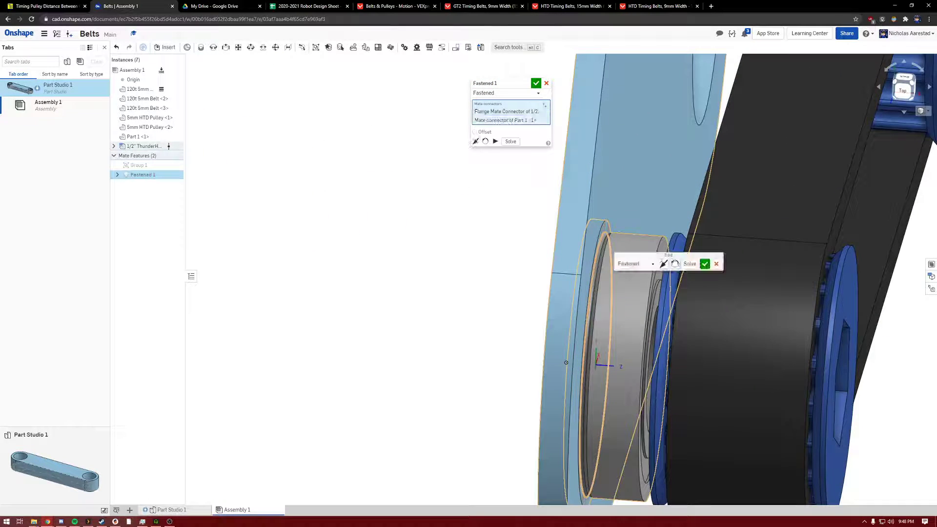
{"action": "left_click", "coordinate": [664, 264]}
{"action": "left_click", "coordinate": [703, 267]}
{"action": "scroll", "coordinate": [471, 372], "scroll_direction": "down", "scroll_amount": 5}
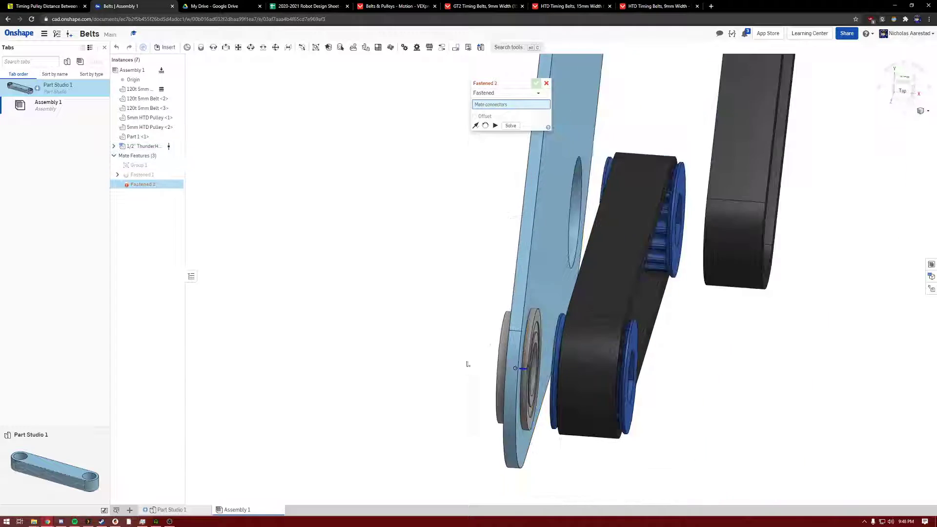
{"action": "left_click", "coordinate": [547, 83]}
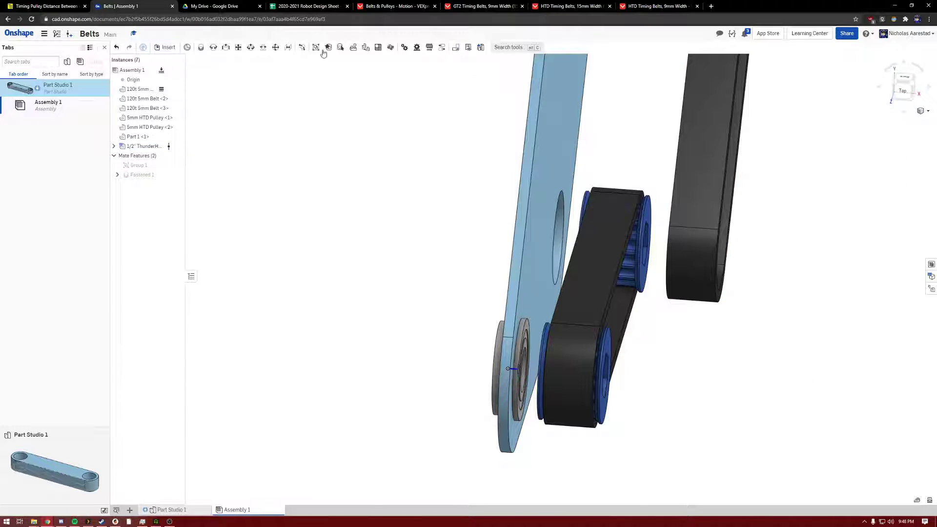
Replicate the flanged bearing into the gusset's other holes by matching edges on the gusset's belt-side face
{"action": "left_click", "coordinate": [356, 47]}
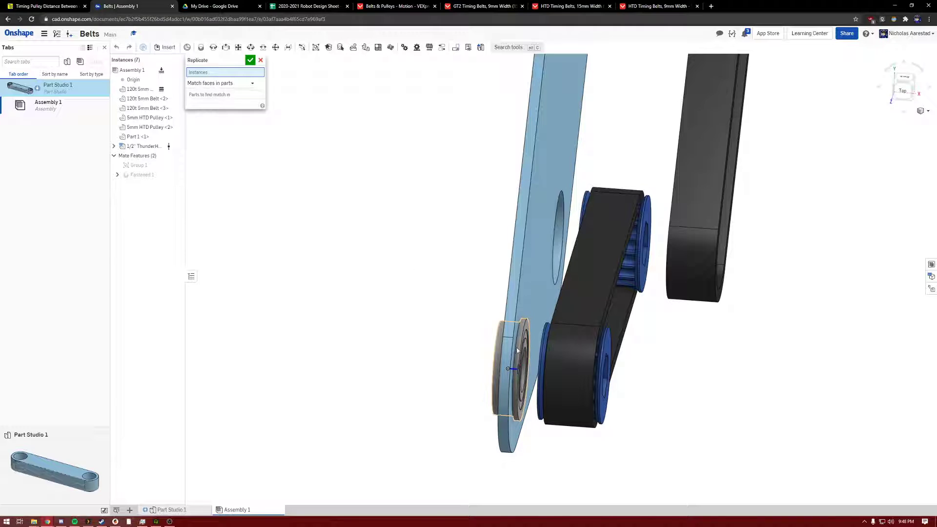
{"action": "left_click", "coordinate": [517, 352]}
{"action": "left_click", "coordinate": [243, 103]}
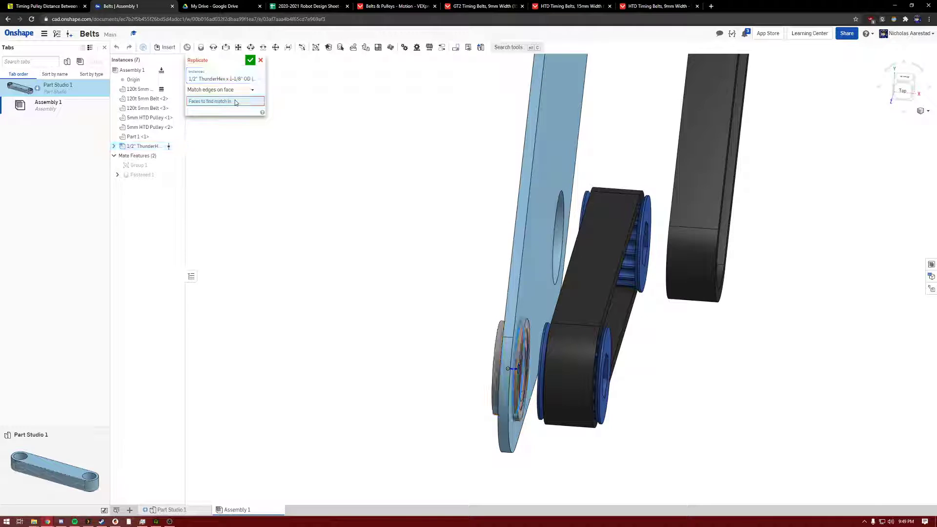
{"action": "left_click", "coordinate": [550, 134]}
{"action": "scroll", "coordinate": [387, 381], "scroll_direction": "down", "scroll_amount": 3}
{"action": "scroll", "coordinate": [380, 221], "scroll_direction": "down", "scroll_amount": 3}
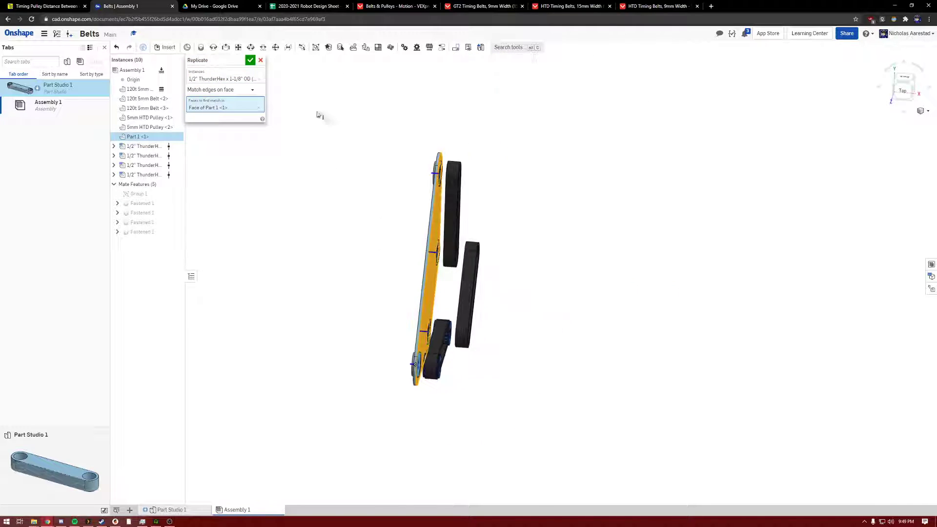
{"action": "left_click", "coordinate": [250, 60]}
Examine how the replicated bearings sit in the gusset and the gap between them and the pulleys
{"action": "scroll", "coordinate": [427, 241], "scroll_direction": "up", "scroll_amount": 5}
{"action": "right_click_drag", "start_coordinate": [441, 244], "coordinate": [452, 347]}
{"action": "scroll", "coordinate": [465, 306], "scroll_direction": "down", "scroll_amount": 3}
{"action": "scroll", "coordinate": [459, 328], "scroll_direction": "up", "scroll_amount": 3}
{"action": "scroll", "coordinate": [452, 347], "scroll_direction": "down", "scroll_amount": 3}
{"action": "scroll", "coordinate": [390, 435], "scroll_direction": "up", "scroll_amount": 10}
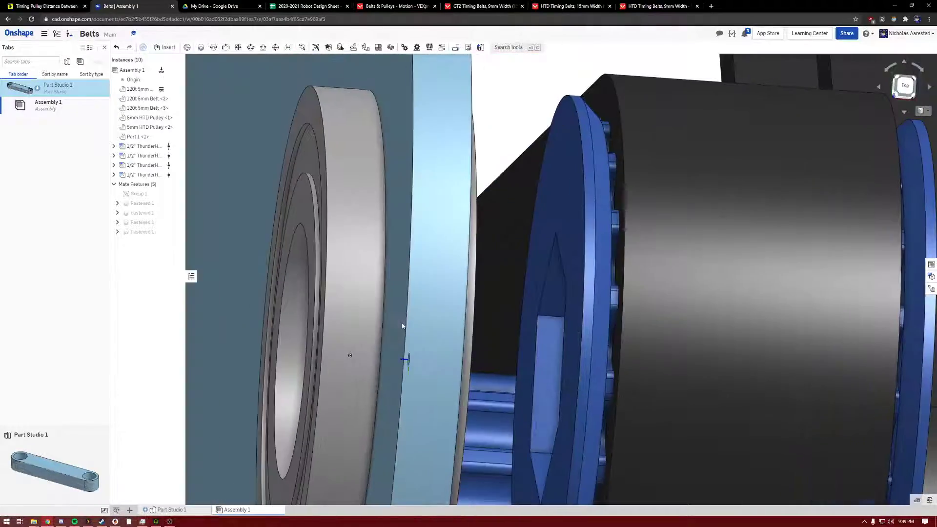
{"action": "right_click_drag", "start_coordinate": [402, 326], "coordinate": [423, 291]}
{"action": "scroll", "coordinate": [400, 288], "scroll_direction": "down", "scroll_amount": 4}
{"action": "scroll", "coordinate": [407, 283], "scroll_direction": "up", "scroll_amount": 4}
{"action": "scroll", "coordinate": [435, 269], "scroll_direction": "down", "scroll_amount": 4}
{"action": "right_click_drag", "start_coordinate": [448, 251], "coordinate": [489, 282]}
{"action": "scroll", "coordinate": [438, 266], "scroll_direction": "down", "scroll_amount": 3}
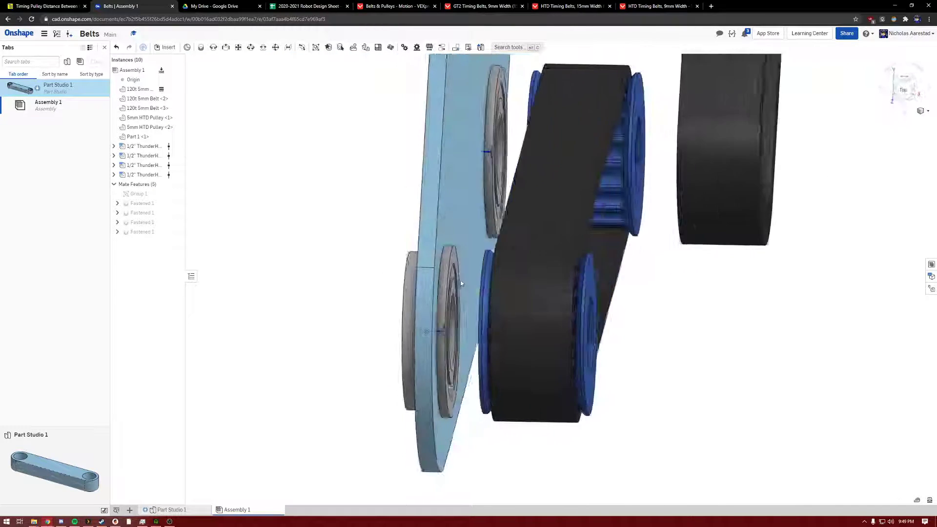
Measure and copy the parallel distance between the lowest bearing's inner ring face and the pulley's facing flange
{"action": "scroll", "coordinate": [460, 280], "scroll_direction": "up", "scroll_amount": 5}
{"action": "left_click", "coordinate": [461, 325]}
{"action": "right_click_drag", "start_coordinate": [461, 325], "coordinate": [496, 318]}
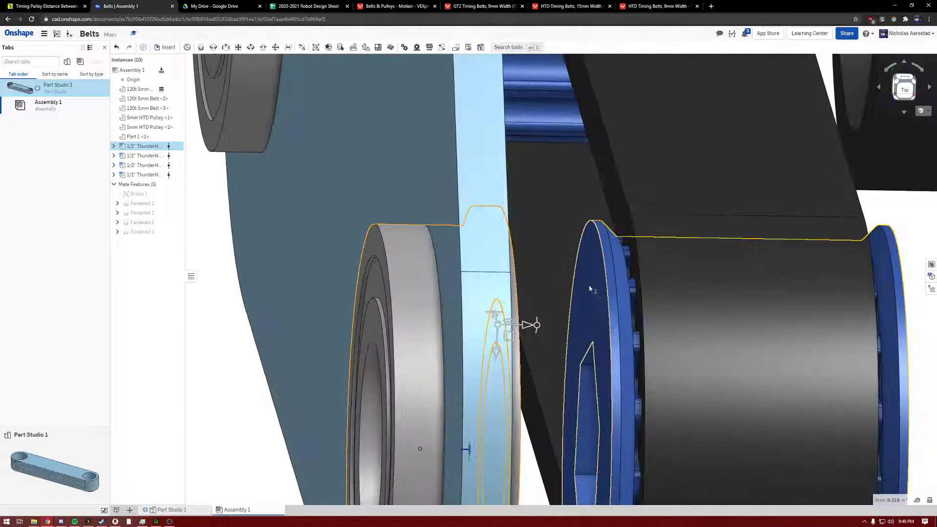
{"action": "left_click", "coordinate": [592, 285]}
{"action": "left_click", "coordinate": [896, 500]}
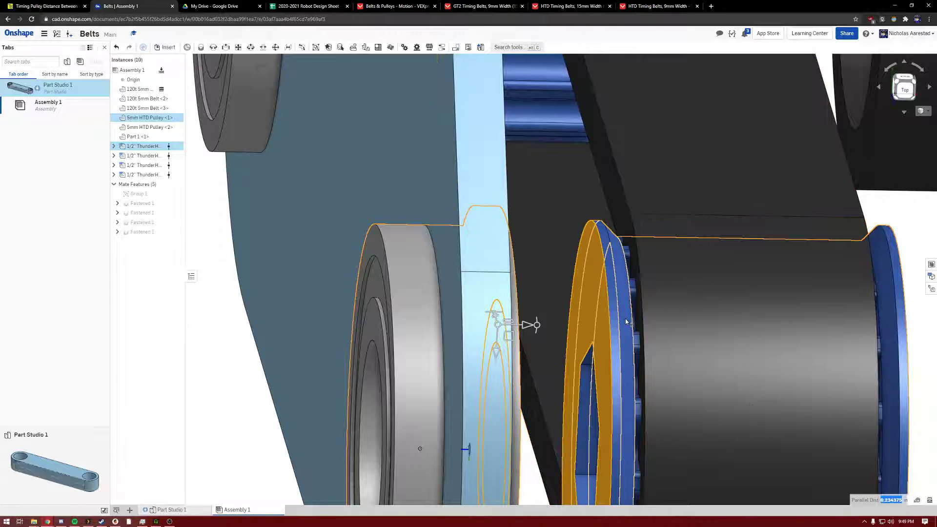
{"action": "mouse_move", "coordinate": [540, 266]}
{"action": "right_mouse_down"}
{"action": "mouse_move", "coordinate": [463, 236]}
{"action": "mouse_move", "coordinate": [446, 218]}
{"action": "mouse_move", "coordinate": [529, 267]}
{"action": "mouse_move", "coordinate": [552, 266]}
{"action": "right_mouse_up"}
{"action": "left_click", "coordinate": [463, 235]}
{"action": "scroll", "coordinate": [542, 270], "scroll_direction": "up", "scroll_amount": 6}
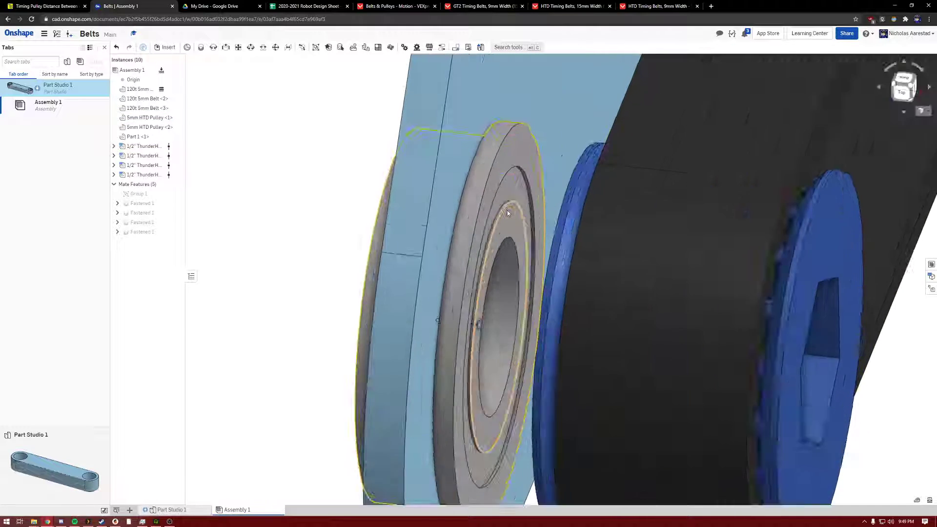
{"action": "scroll", "coordinate": [481, 197], "scroll_direction": "down", "scroll_amount": 5}
{"action": "right_click_drag", "start_coordinate": [480, 196], "coordinate": [517, 203]}
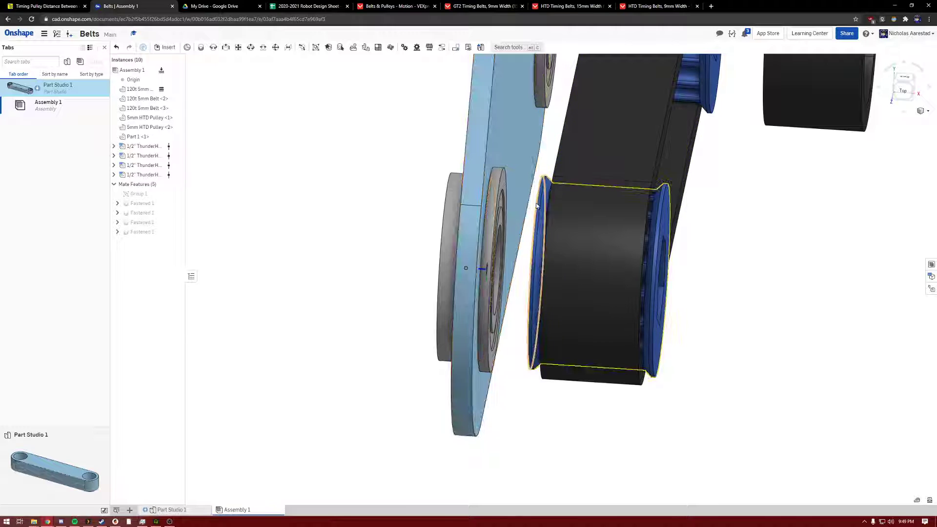
In Part Studio 1, extrude the lower pulley's gusset-side face 0.234375 in toward the gusset, adding it to that pulley
{"action": "left_click", "coordinate": [156, 511]}
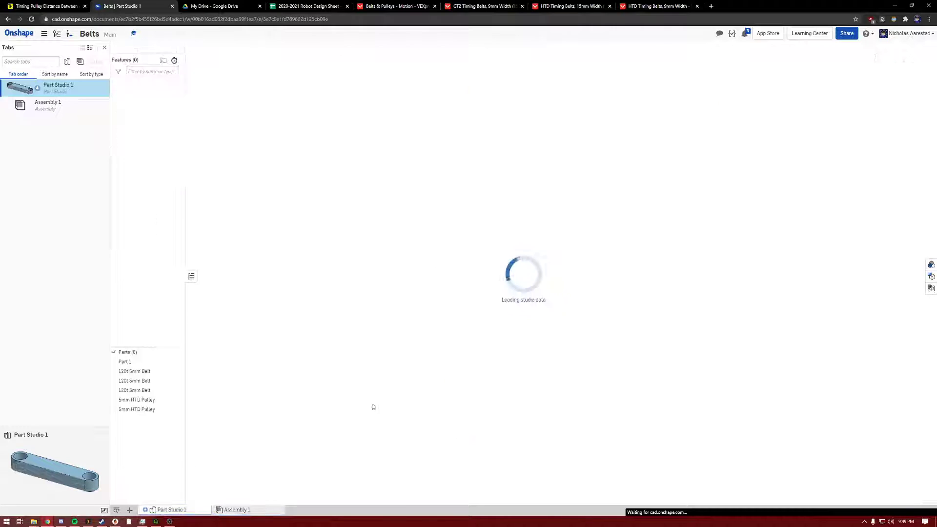
{"action": "scroll", "coordinate": [489, 321], "scroll_direction": "up", "scroll_amount": 4}
{"action": "mouse_move", "coordinate": [488, 321]}
{"action": "right_mouse_down"}
{"action": "mouse_move", "coordinate": [463, 318]}
{"action": "mouse_move", "coordinate": [500, 312]}
{"action": "mouse_move", "coordinate": [477, 318]}
{"action": "right_mouse_up"}
{"action": "scroll", "coordinate": [477, 316], "scroll_direction": "up", "scroll_amount": 5}
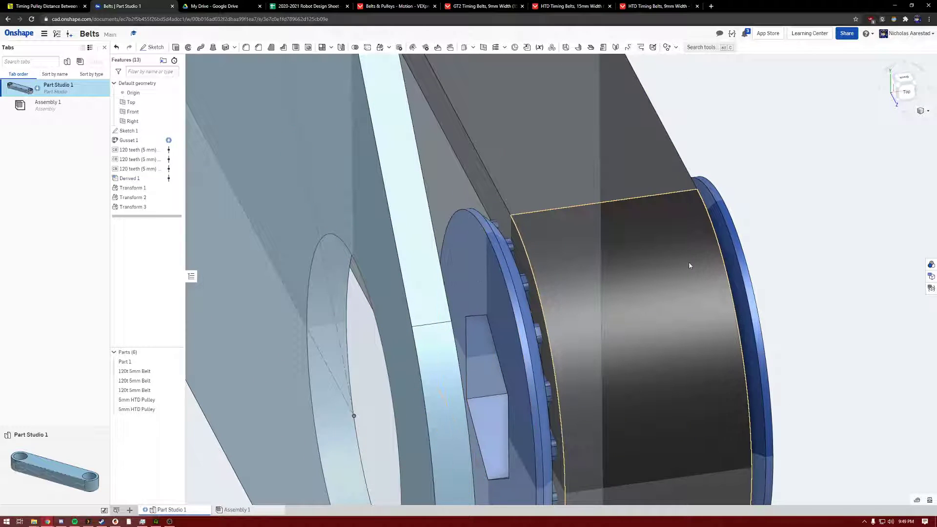
{"action": "left_click", "coordinate": [476, 251]}
{"action": "key", "text": "shift+e"}
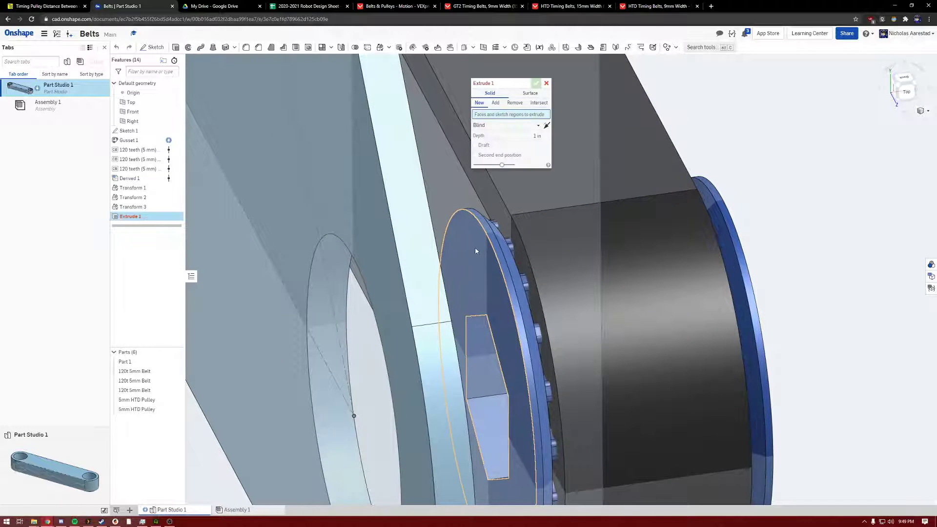
{"action": "scroll", "coordinate": [476, 250], "scroll_direction": "down", "scroll_amount": 3}
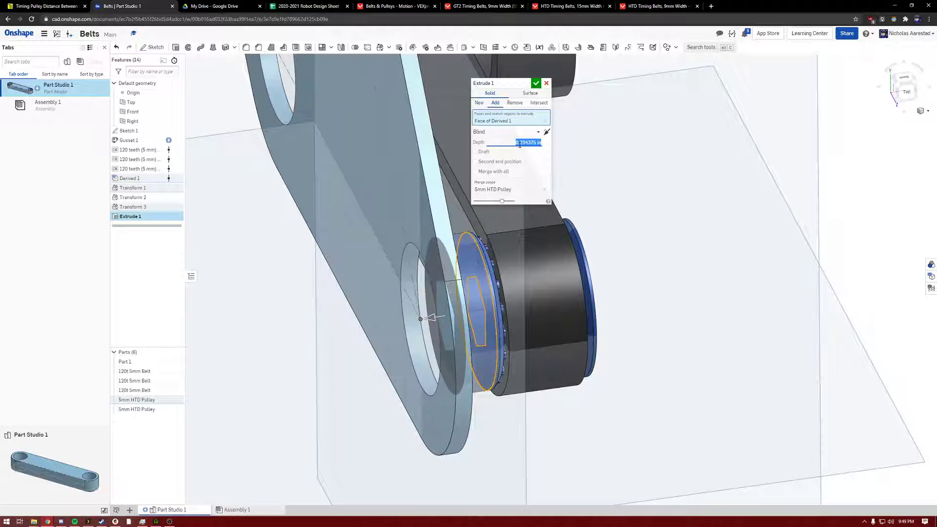
{"action": "scroll", "coordinate": [468, 298], "scroll_direction": "up", "scroll_amount": 3}
{"action": "mouse_move", "coordinate": [471, 272]}
{"action": "right_mouse_down"}
{"action": "mouse_move", "coordinate": [456, 268]}
{"action": "mouse_move", "coordinate": [468, 274]}
{"action": "right_mouse_up"}
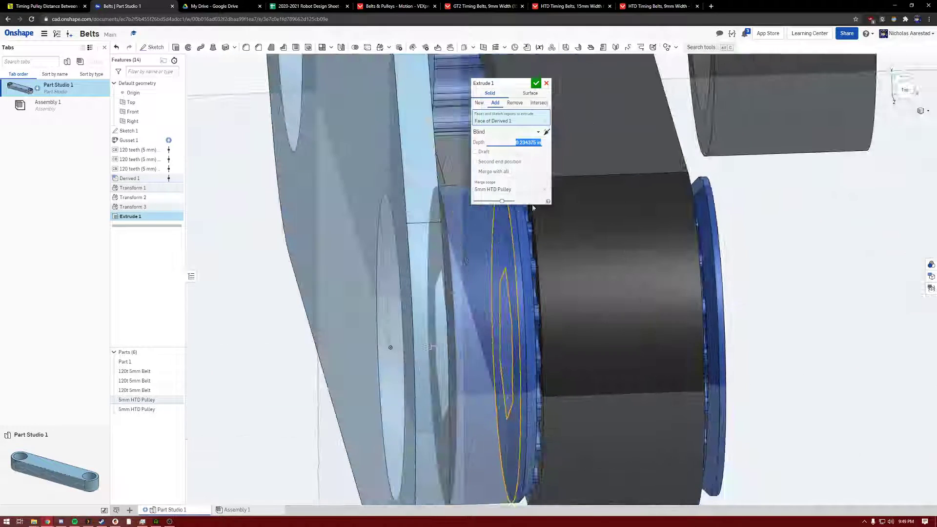
{"action": "left_click", "coordinate": [538, 84]}
Hide the extended pulley in Assembly 1 and measure the diameter of the bearing's raised inner ring
{"action": "scroll", "coordinate": [498, 221], "scroll_direction": "down", "scroll_amount": 3}
{"action": "right_click_drag", "start_coordinate": [504, 308], "coordinate": [477, 319]}
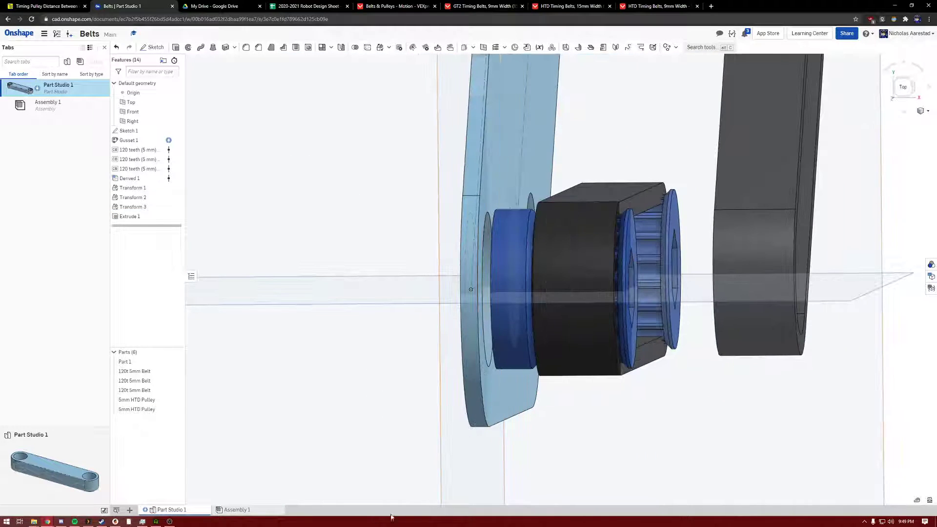
{"action": "left_click", "coordinate": [255, 510]}
{"action": "scroll", "coordinate": [532, 214], "scroll_direction": "up", "scroll_amount": 3}
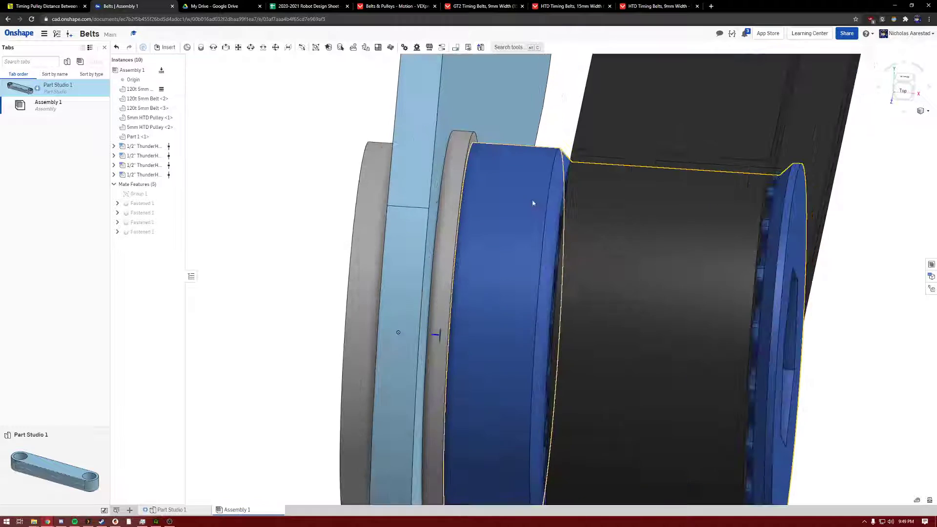
{"action": "left_click", "coordinate": [463, 224]}
{"action": "left_click", "coordinate": [177, 119]}
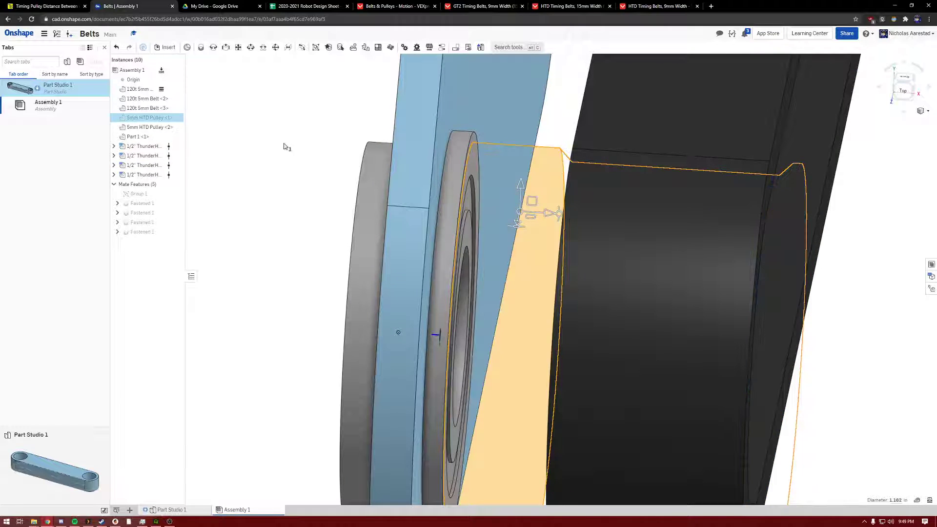
{"action": "scroll", "coordinate": [459, 205], "scroll_direction": "up", "scroll_amount": 5}
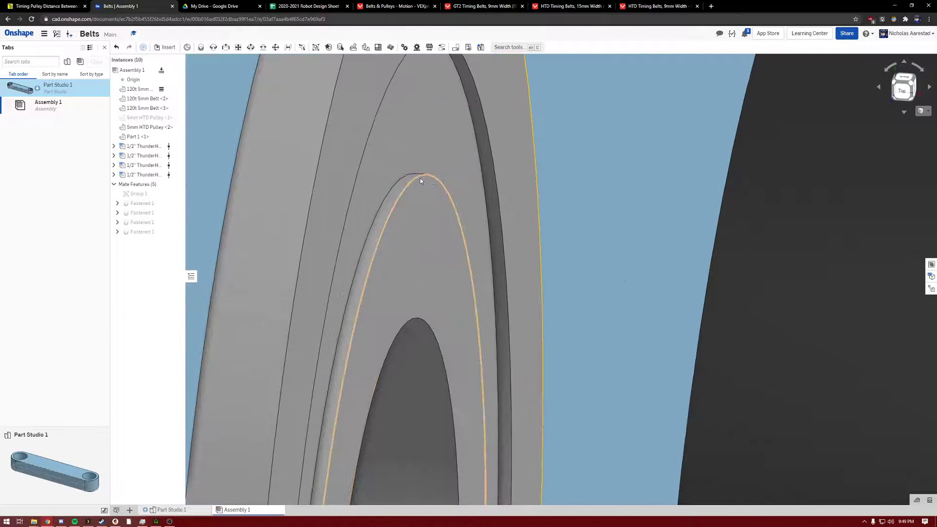
{"action": "left_click", "coordinate": [420, 179]}
{"action": "scroll", "coordinate": [420, 180], "scroll_direction": "down", "scroll_amount": 7}
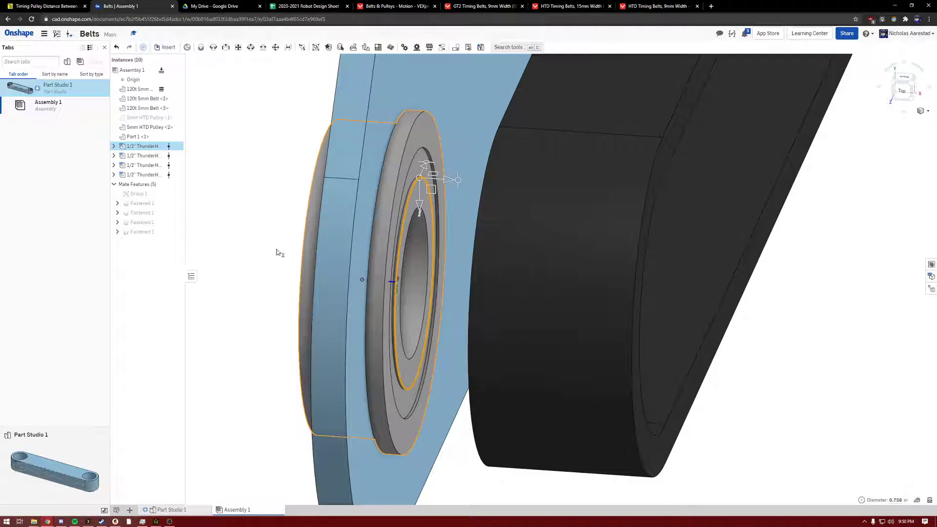
{"action": "left_click", "coordinate": [274, 266]}
Chamfer the outer edge of the lower pulley's extension in Part Studio 1 with an equal distance of 0.2 in
{"action": "left_click", "coordinate": [169, 510]}
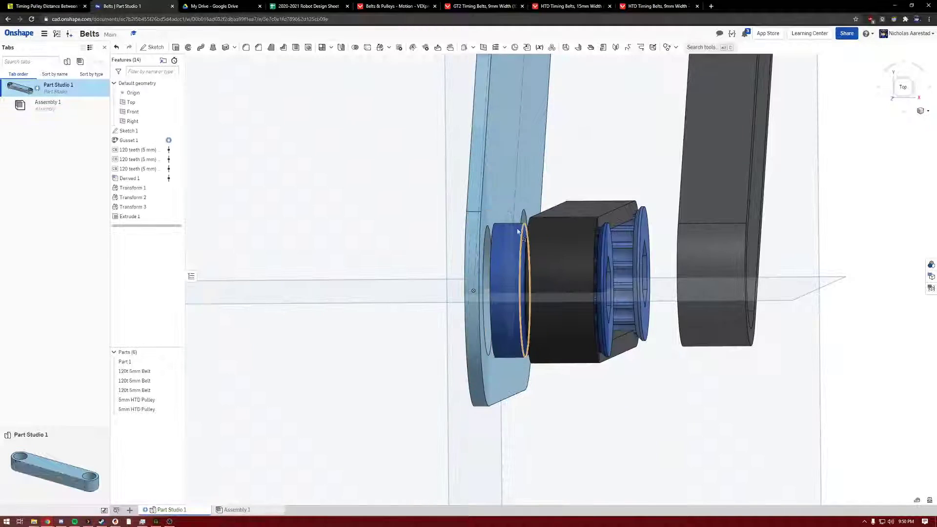
{"action": "scroll", "coordinate": [478, 234], "scroll_direction": "up", "scroll_amount": 3}
{"action": "right_click", "coordinate": [476, 228]}
{"action": "left_click", "coordinate": [452, 218]}
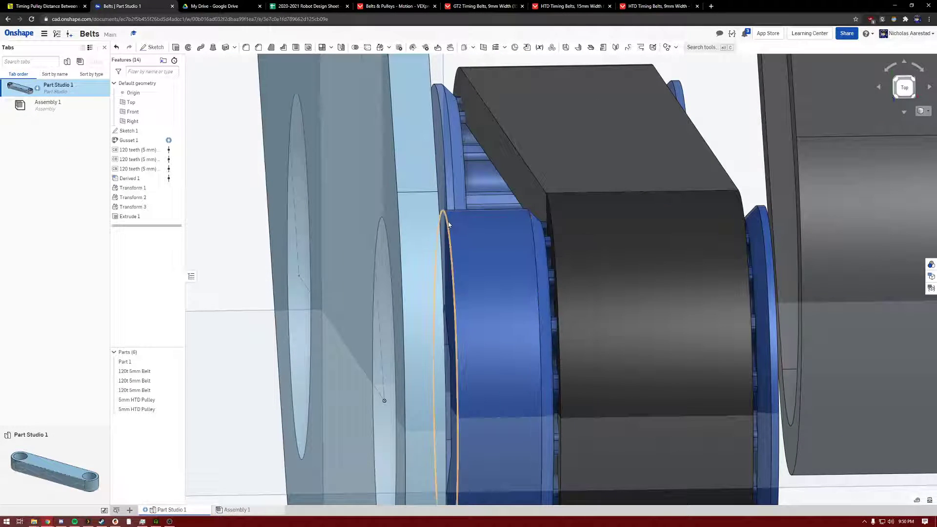
{"action": "scroll", "coordinate": [469, 230], "scroll_direction": "down", "scroll_amount": 2}
{"action": "mouse_move", "coordinate": [481, 231]}
{"action": "right_mouse_down"}
{"action": "mouse_move", "coordinate": [475, 226]}
{"action": "mouse_move", "coordinate": [489, 236]}
{"action": "right_mouse_up"}
{"action": "scroll", "coordinate": [488, 236], "scroll_direction": "down", "scroll_amount": 3}
{"action": "left_click", "coordinate": [337, 197]}
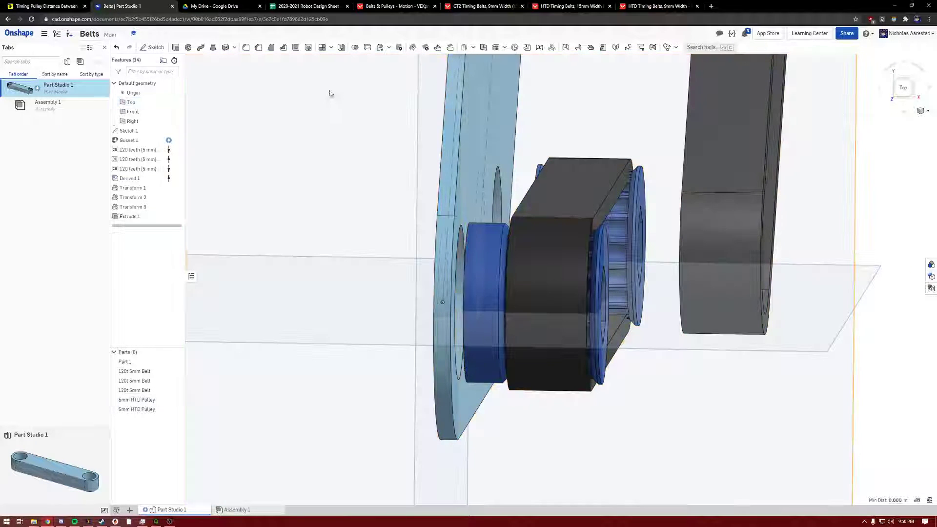
{"action": "left_click", "coordinate": [258, 47]}
{"action": "scroll", "coordinate": [466, 248], "scroll_direction": "up", "scroll_amount": 4}
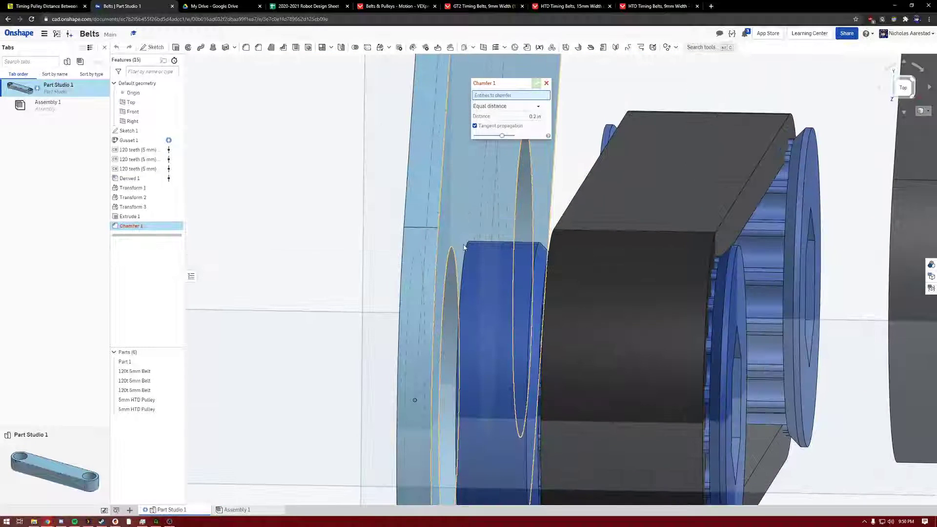
{"action": "left_click", "coordinate": [466, 249]}
{"action": "scroll", "coordinate": [466, 250], "scroll_direction": "down", "scroll_amount": 2}
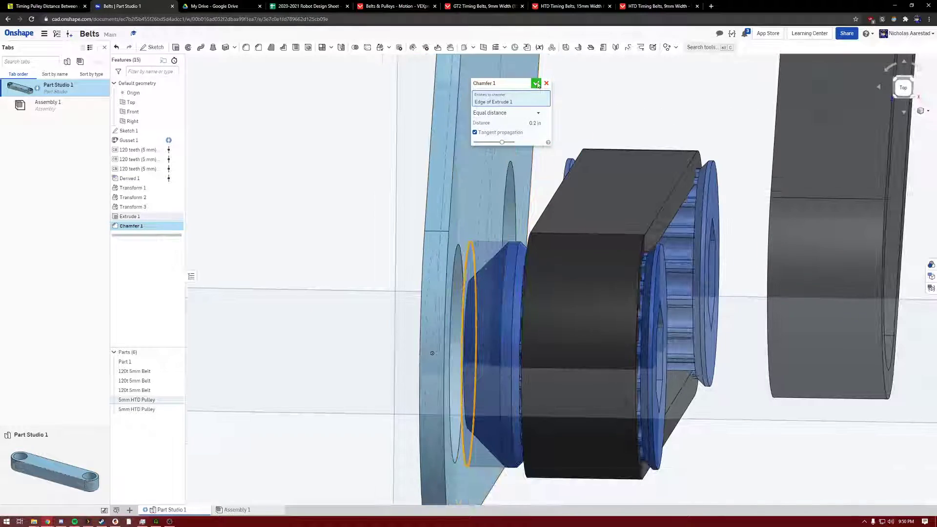
{"action": "key", "text": "Return"}
Measure the diameter of the chamfered end and set the pulley chamfer's distance to 0.22 in
{"action": "scroll", "coordinate": [450, 295], "scroll_direction": "up", "scroll_amount": 4}
{"action": "left_click", "coordinate": [451, 302]}
{"action": "right_click_drag", "start_coordinate": [451, 302], "coordinate": [405, 315]}
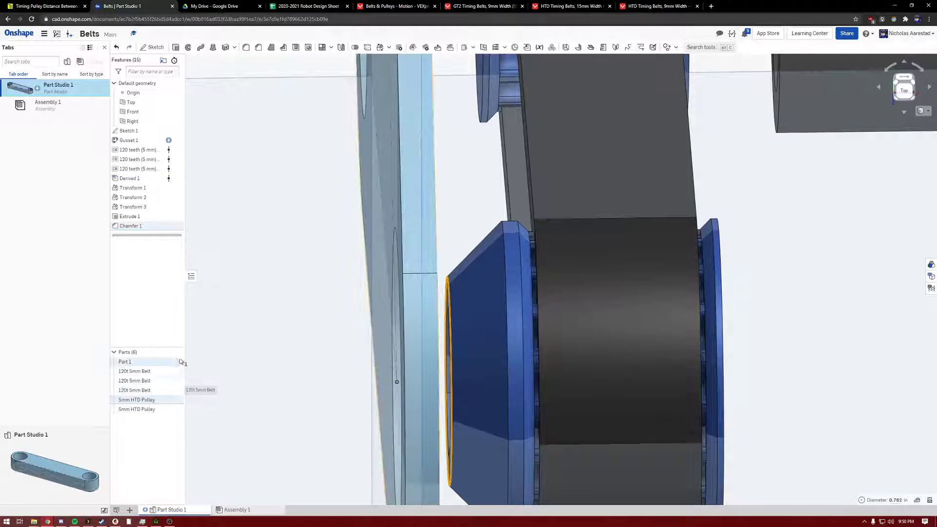
{"action": "double_click", "coordinate": [131, 226]}
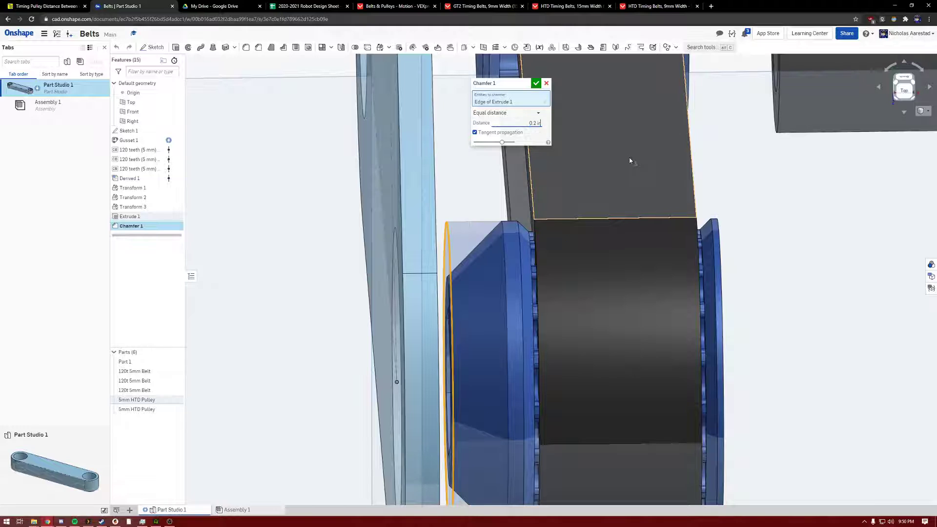
{"action": "key", "text": "BackSpace"}
{"action": "type", "text": "5"}
{"action": "key", "text": "Return"}
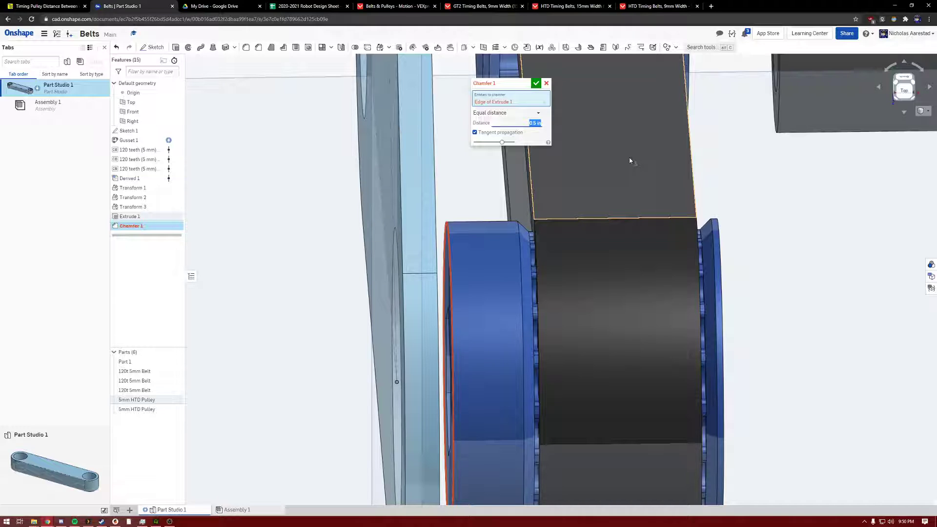
{"action": "key", "text": "BackSpace"}
{"action": "type", "text": ".22"}
{"action": "key", "text": "Return"}
{"action": "left_click", "coordinate": [538, 84]}
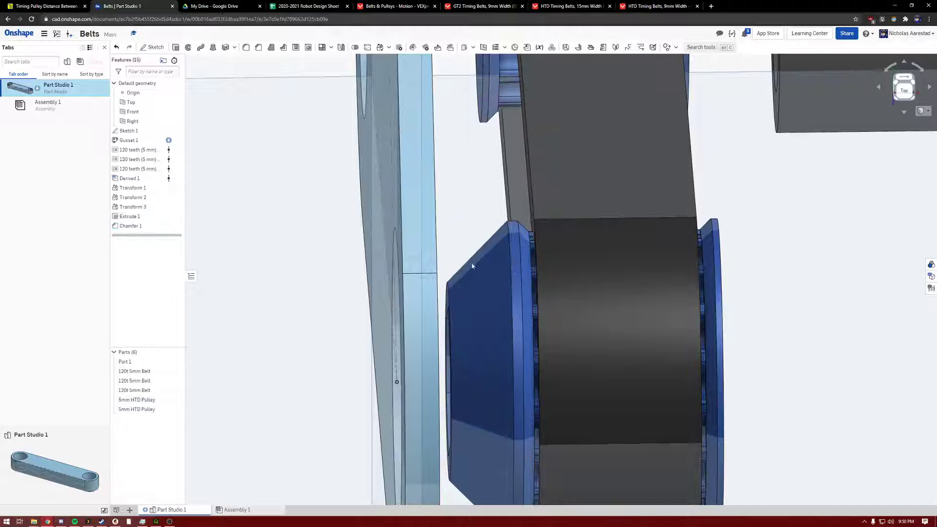
Measure the tapered end's diameter and examine the chamfered pulley extension beside the gusset hole
{"action": "scroll", "coordinate": [448, 291], "scroll_direction": "down", "scroll_amount": 3}
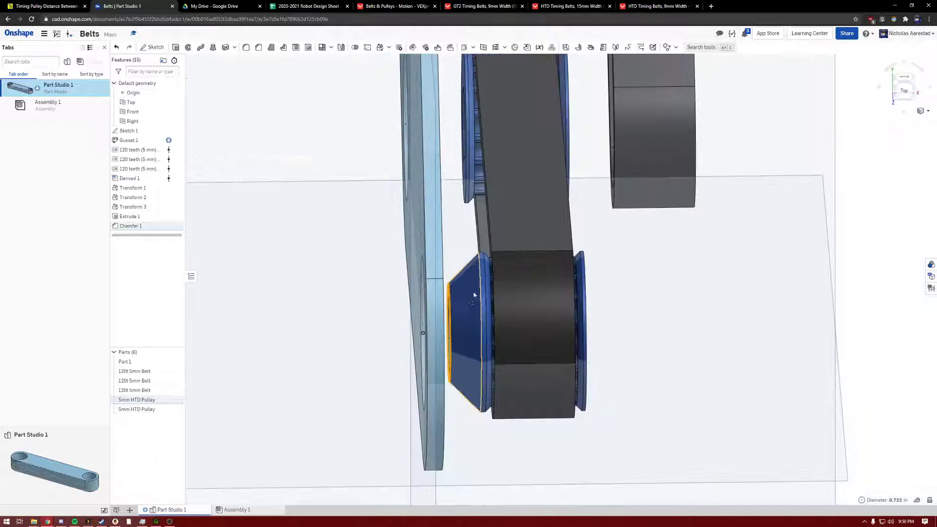
{"action": "right_click_drag", "start_coordinate": [473, 297], "coordinate": [501, 289]}
{"action": "scroll", "coordinate": [428, 310], "scroll_direction": "up", "scroll_amount": 5}
{"action": "right_click_drag", "start_coordinate": [396, 273], "coordinate": [454, 388]}
{"action": "scroll", "coordinate": [385, 276], "scroll_direction": "up", "scroll_amount": 3}
{"action": "scroll", "coordinate": [389, 276], "scroll_direction": "down", "scroll_amount": 5}
{"action": "scroll", "coordinate": [468, 278], "scroll_direction": "up", "scroll_amount": 3}
{"action": "scroll", "coordinate": [476, 274], "scroll_direction": "down", "scroll_amount": 5}
Show the hidden pulley again in Assembly 1 and check how its tapered end meets the bearing's inner ring
{"action": "left_click", "coordinate": [238, 510]}
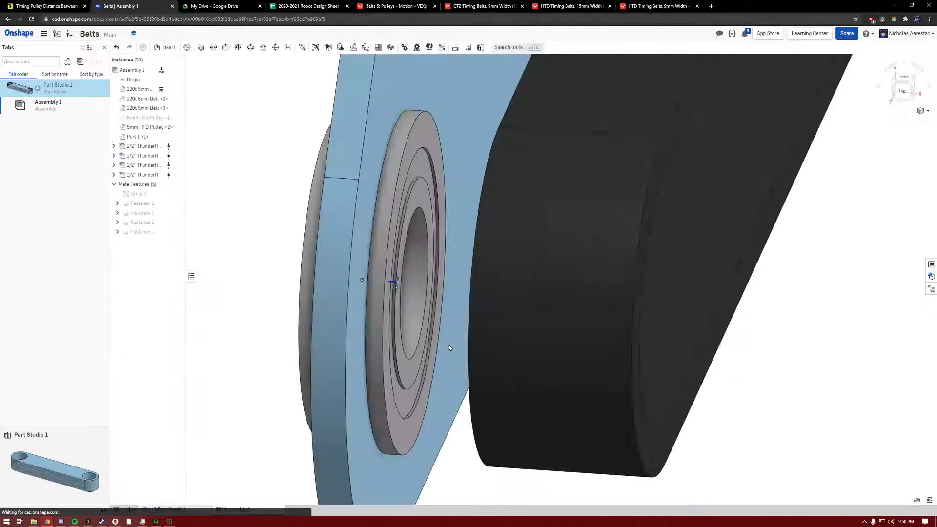
{"action": "left_click", "coordinate": [169, 118]}
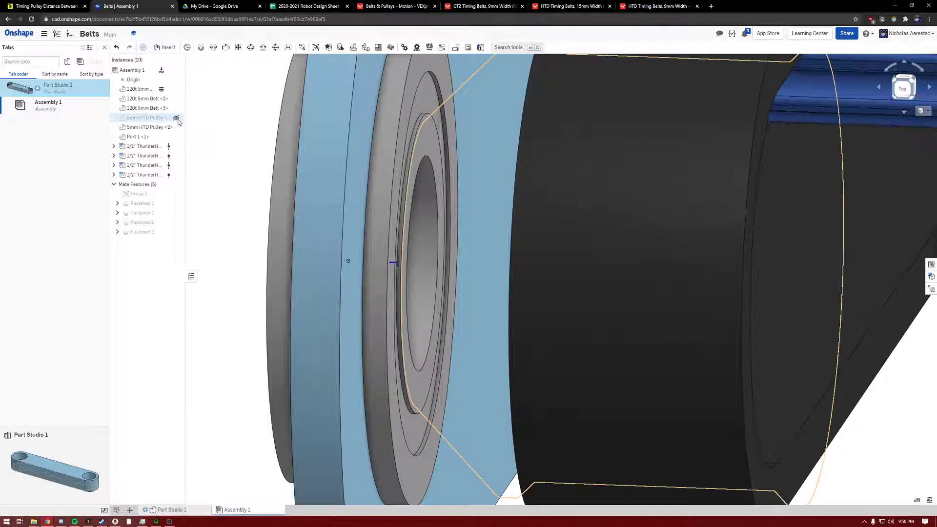
{"action": "scroll", "coordinate": [386, 189], "scroll_direction": "down", "scroll_amount": 5}
{"action": "right_click_drag", "start_coordinate": [390, 177], "coordinate": [413, 245]}
{"action": "scroll", "coordinate": [428, 166], "scroll_direction": "down", "scroll_amount": 2}
Add the upper pulley's inner face to Extrude 1 in Part Studio 1 and merge the extrusion with both pulleys
{"action": "left_click", "coordinate": [174, 510]}
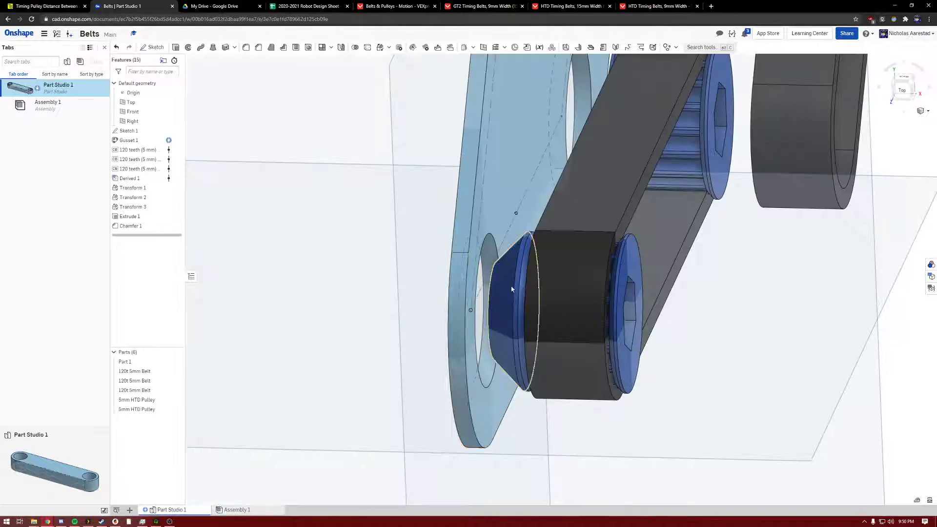
{"action": "double_click", "coordinate": [130, 217]}
{"action": "scroll", "coordinate": [488, 315], "scroll_direction": "up", "scroll_amount": 6}
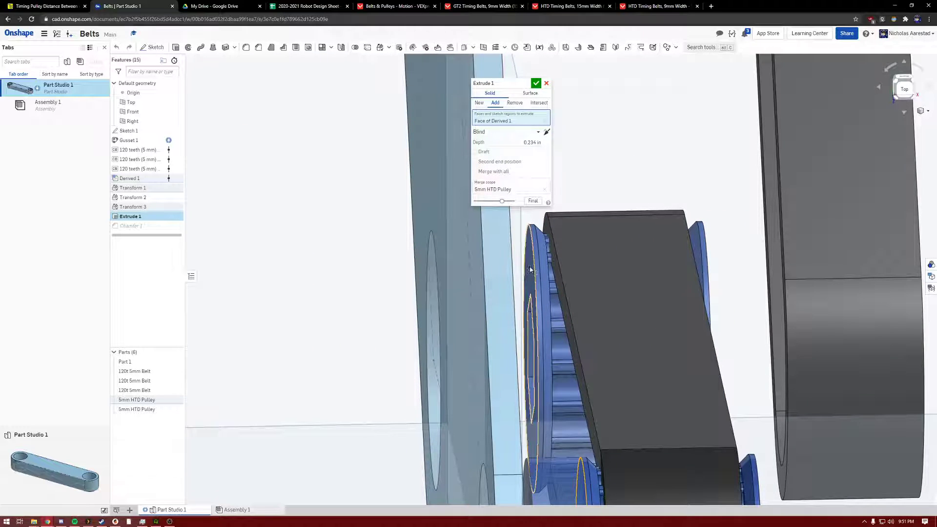
{"action": "left_click", "coordinate": [531, 270]}
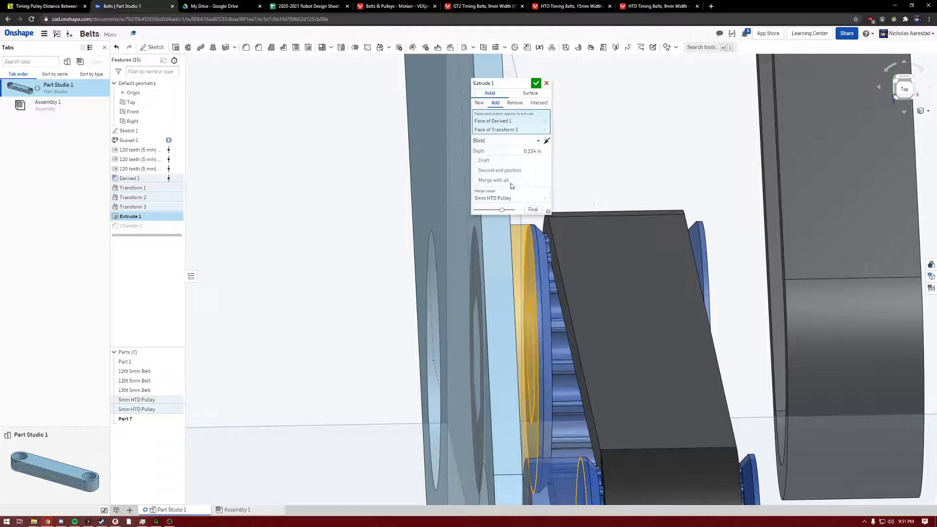
{"action": "left_click", "coordinate": [515, 197]}
{"action": "left_click", "coordinate": [546, 256]}
{"action": "scroll", "coordinate": [577, 225], "scroll_direction": "down", "scroll_amount": 5}
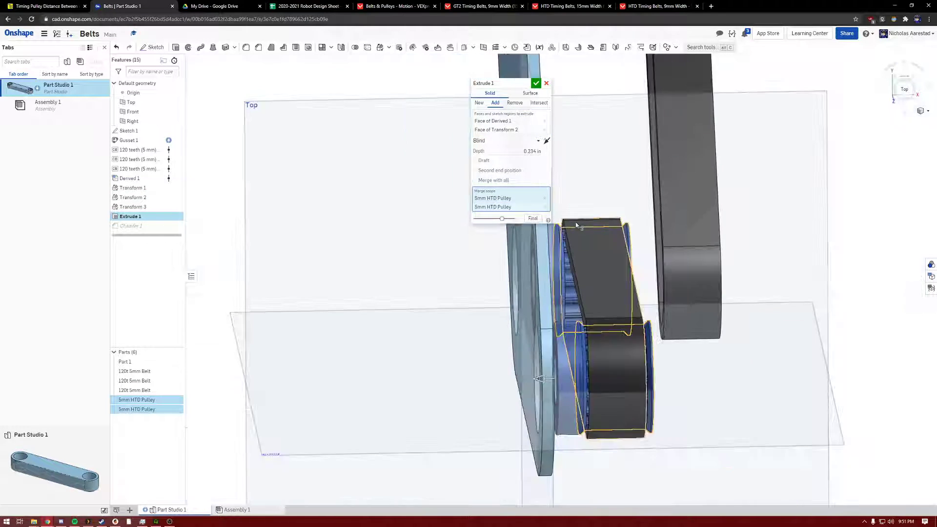
{"action": "mouse_move", "coordinate": [555, 224]}
{"action": "right_mouse_down"}
{"action": "mouse_move", "coordinate": [512, 187]}
{"action": "mouse_move", "coordinate": [557, 232]}
{"action": "right_mouse_up"}
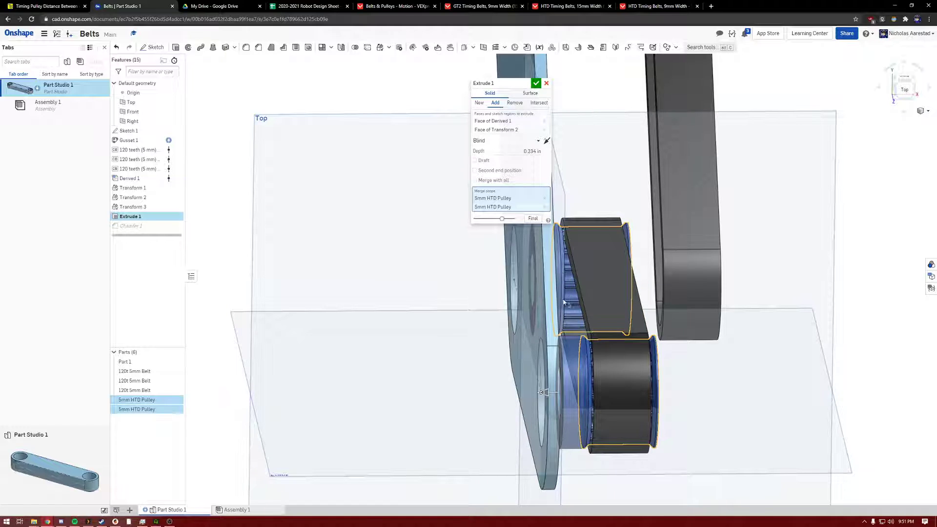
{"action": "right_click_drag", "start_coordinate": [566, 302], "coordinate": [553, 307]}
{"action": "right_click_drag", "start_coordinate": [567, 231], "coordinate": [534, 122]}
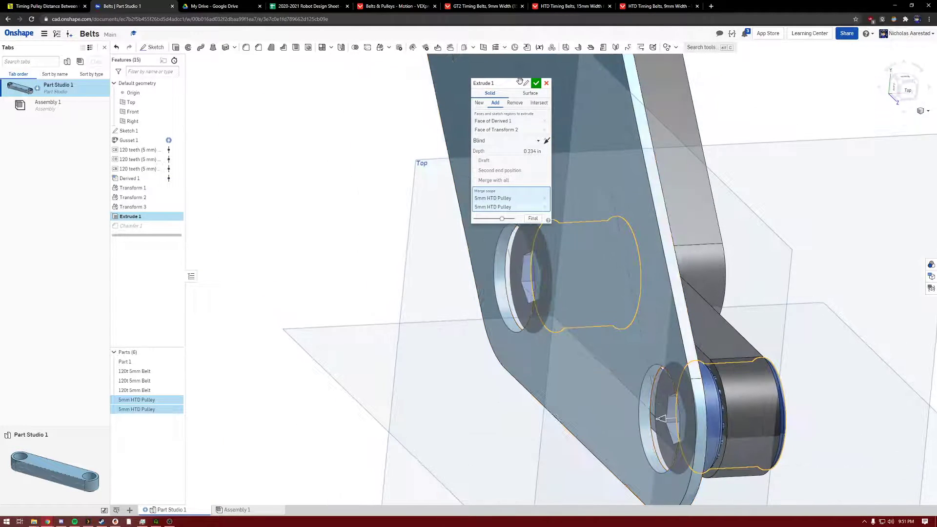
{"action": "left_click", "coordinate": [535, 83]}
{"action": "key", "text": "shift+5"}
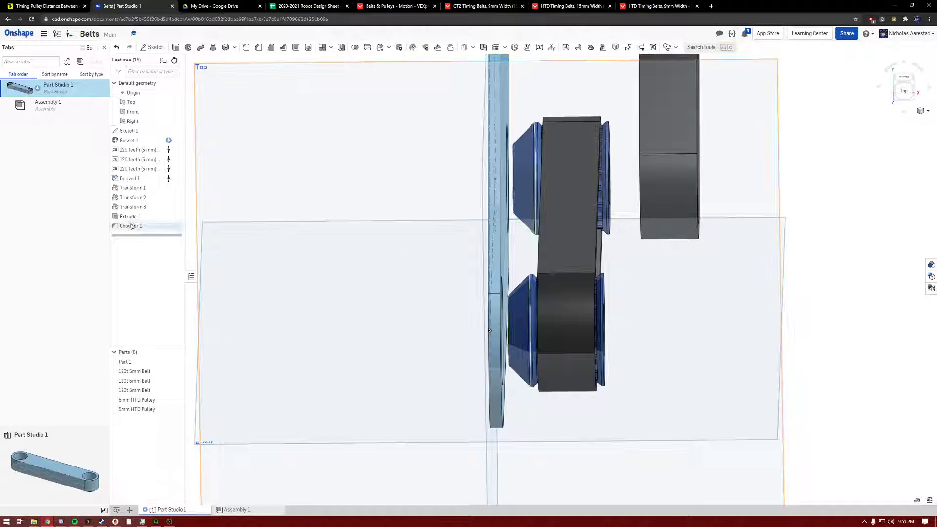
Examine the tapered extensions of both pulleys beside the gusset holes from several angles
{"action": "right_click_drag", "start_coordinate": [474, 216], "coordinate": [542, 116]}
{"action": "right_click_drag", "start_coordinate": [507, 230], "coordinate": [527, 265]}
{"action": "scroll", "coordinate": [526, 264], "scroll_direction": "up", "scroll_amount": 2}
{"action": "left_click_drag", "start_coordinate": [421, 258], "coordinate": [513, 266]}
{"action": "scroll", "coordinate": [420, 237], "scroll_direction": "down", "scroll_amount": 3}
{"action": "scroll", "coordinate": [469, 244], "scroll_direction": "up", "scroll_amount": 3}
{"action": "scroll", "coordinate": [457, 244], "scroll_direction": "down", "scroll_amount": 3}
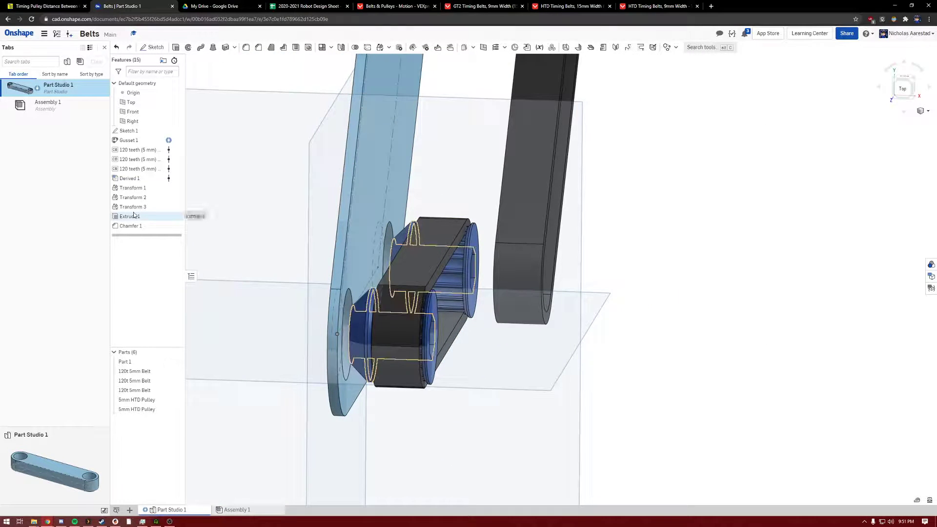
{"action": "scroll", "coordinate": [470, 238], "scroll_direction": "up", "scroll_amount": 3}
{"action": "scroll", "coordinate": [470, 238], "scroll_direction": "down", "scroll_amount": 3}
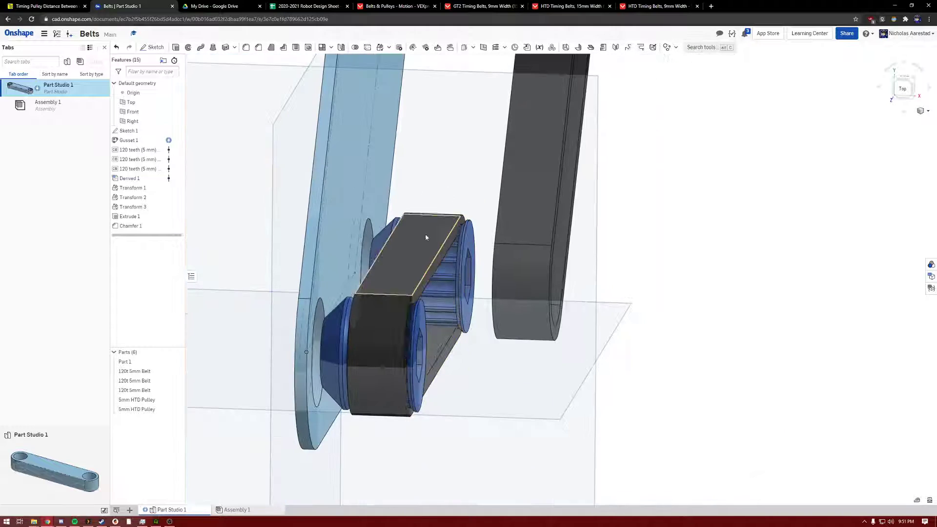
{"action": "scroll", "coordinate": [386, 224], "scroll_direction": "up", "scroll_amount": 3}
{"action": "scroll", "coordinate": [386, 224], "scroll_direction": "down", "scroll_amount": 4}
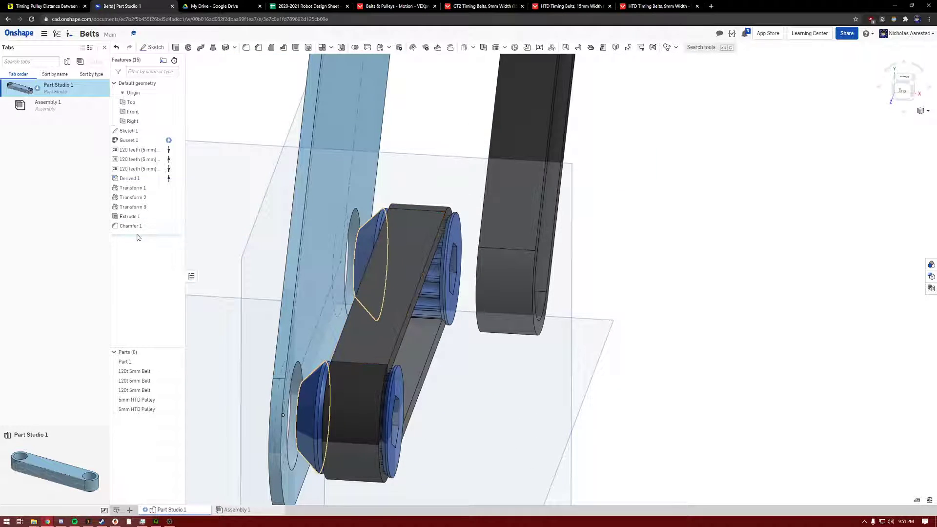
Roll the feature history back to just before Extrude 1
{"action": "left_click_drag", "start_coordinate": [132, 216], "coordinate": [132, 215]}
{"action": "scroll", "coordinate": [521, 232], "scroll_direction": "down", "scroll_amount": 3}
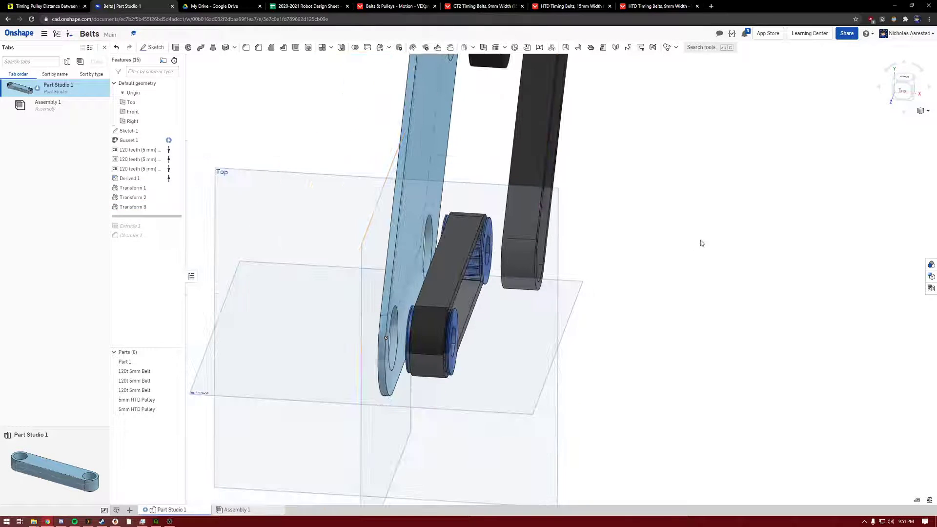
{"action": "scroll", "coordinate": [485, 221], "scroll_direction": "up", "scroll_amount": 3}
{"action": "scroll", "coordinate": [486, 222], "scroll_direction": "down", "scroll_amount": 2}
{"action": "scroll", "coordinate": [487, 215], "scroll_direction": "up", "scroll_amount": 4}
{"action": "right_click_drag", "start_coordinate": [487, 215], "coordinate": [771, 257]}
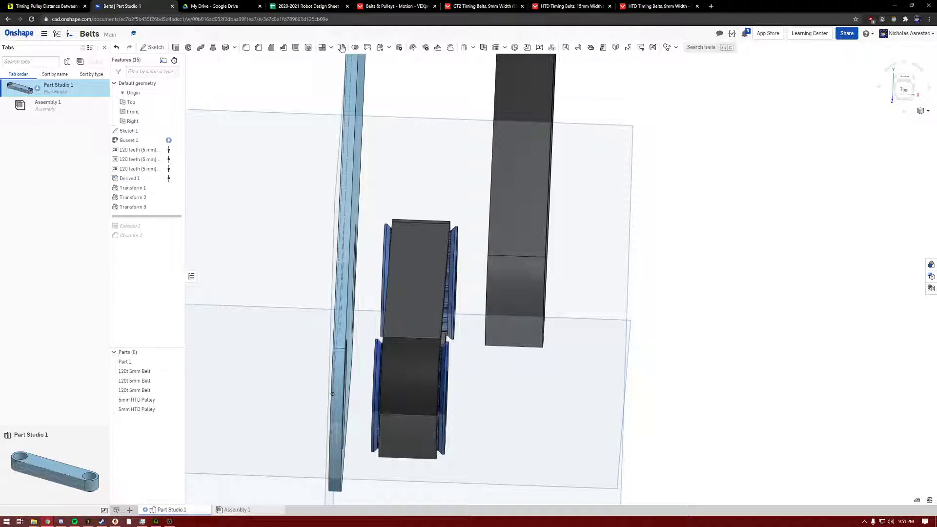
Copy the upper pulley 1 in along X onto the neighbouring belt with a Translate by XYZ transform
{"action": "left_click", "coordinate": [378, 48]}
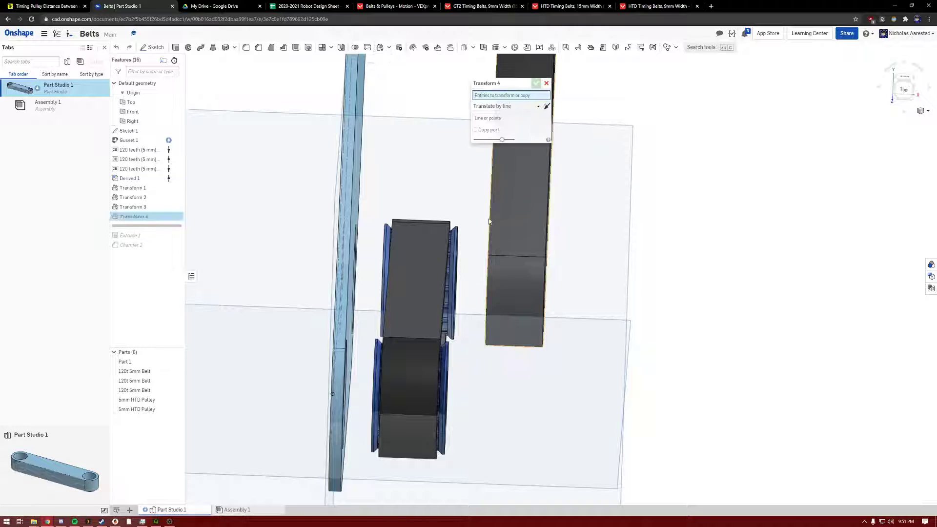
{"action": "scroll", "coordinate": [496, 219], "scroll_direction": "up", "scroll_amount": 3}
{"action": "left_click", "coordinate": [433, 288]}
{"action": "scroll", "coordinate": [704, 179], "scroll_direction": "down", "scroll_amount": 3}
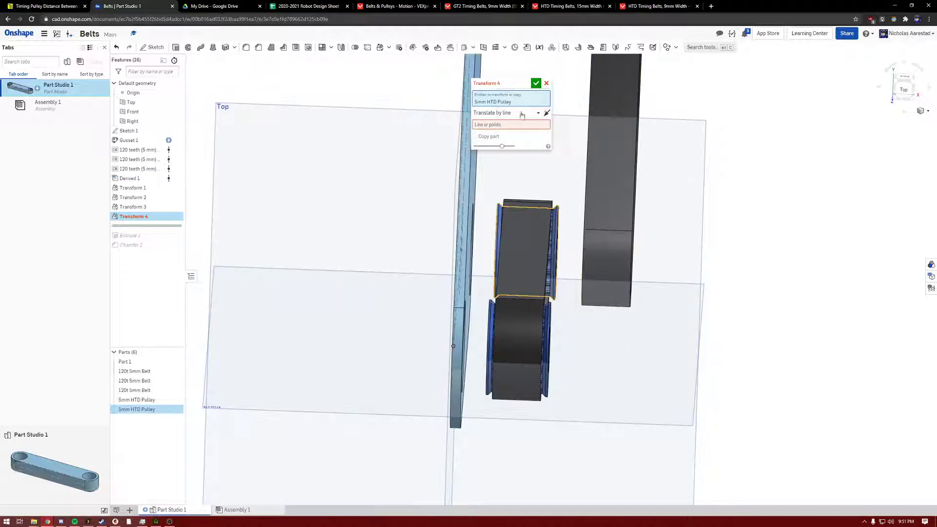
{"action": "left_click", "coordinate": [498, 114]}
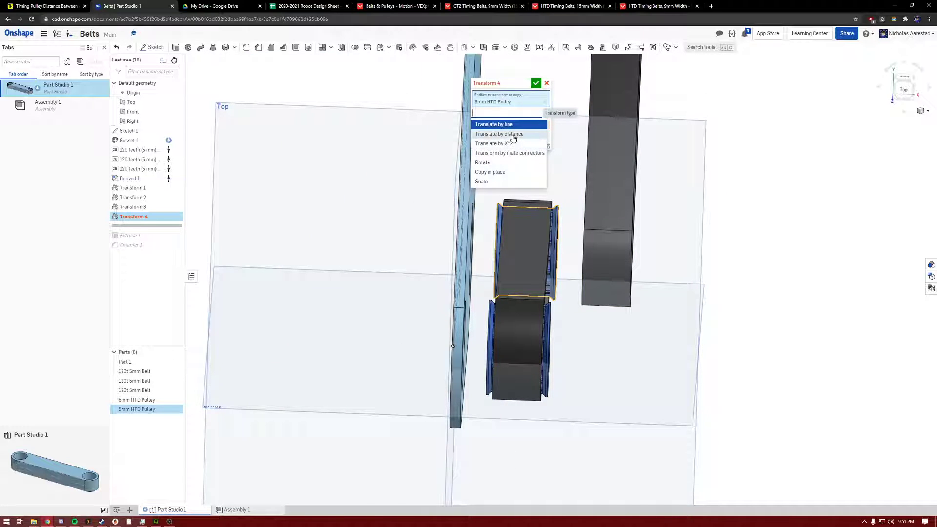
{"action": "left_click", "coordinate": [512, 143]}
{"action": "scroll", "coordinate": [666, 234], "scroll_direction": "up", "scroll_amount": 3}
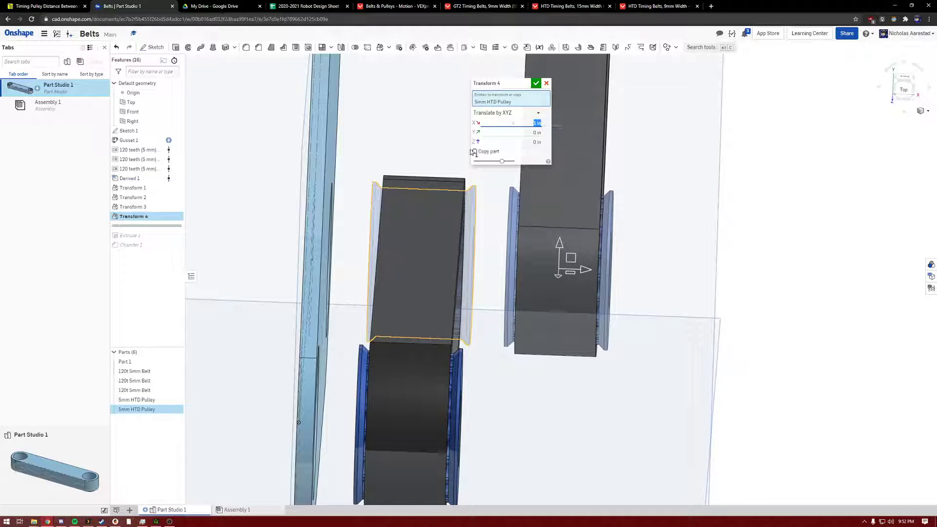
{"action": "left_click", "coordinate": [536, 83]}
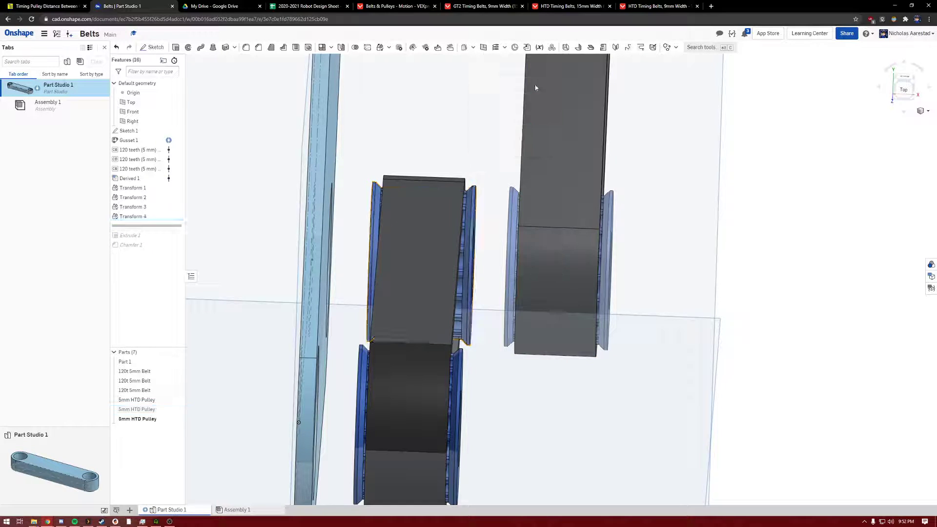
Extrude the upper pulley's outer face up to the facing flange of the copied pulley
{"action": "scroll", "coordinate": [508, 174], "scroll_direction": "up", "scroll_amount": 5}
{"action": "right_click_drag", "start_coordinate": [496, 163], "coordinate": [500, 172]}
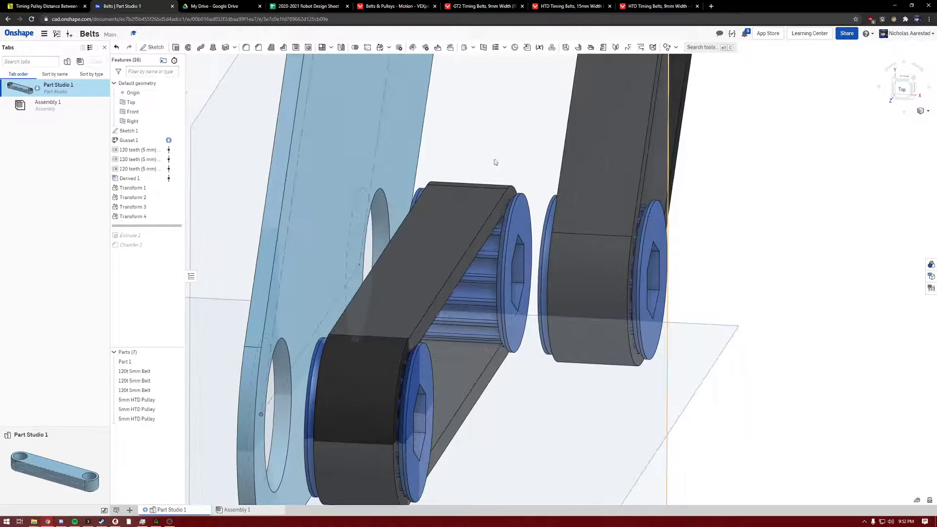
{"action": "left_click", "coordinate": [526, 217]}
{"action": "key", "text": "shift+e"}
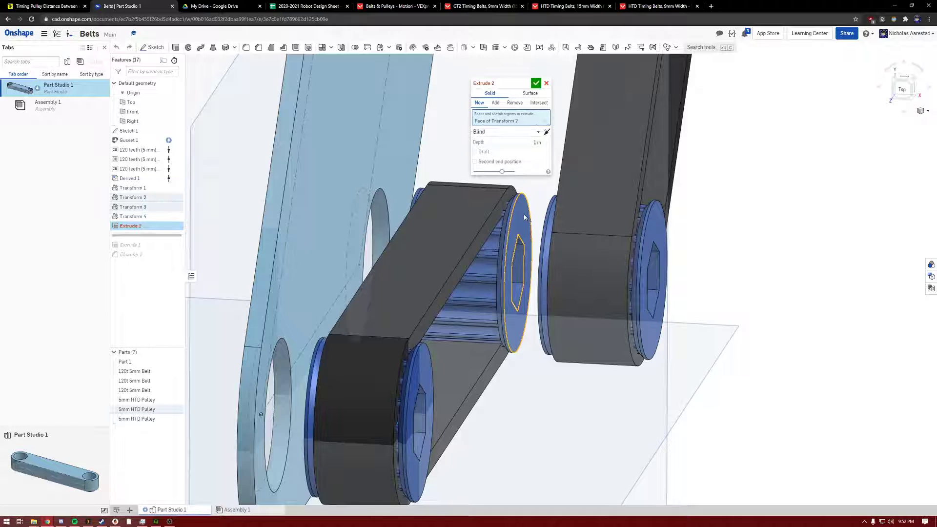
{"action": "right_click_drag", "start_coordinate": [525, 215], "coordinate": [563, 214]}
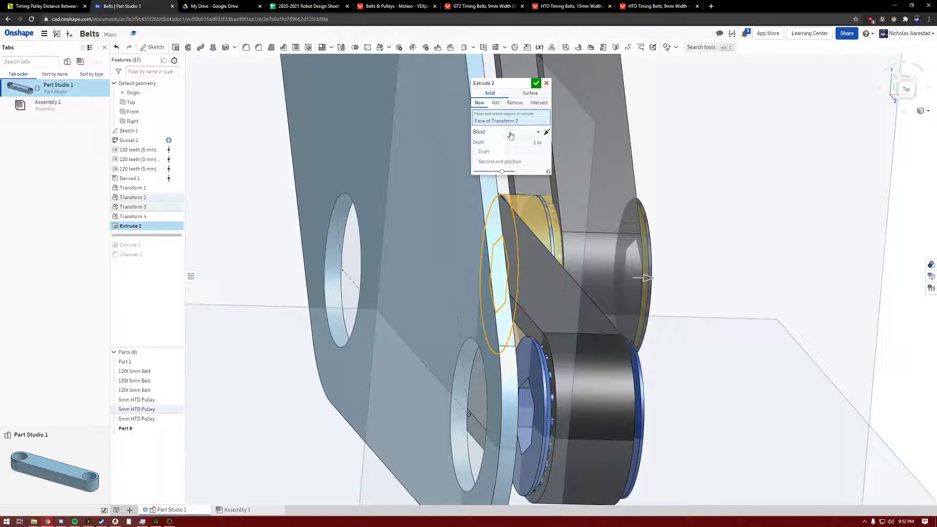
{"action": "left_click", "coordinate": [511, 132]}
{"action": "left_click", "coordinate": [512, 175]}
{"action": "scroll", "coordinate": [540, 205], "scroll_direction": "up", "scroll_amount": 1}
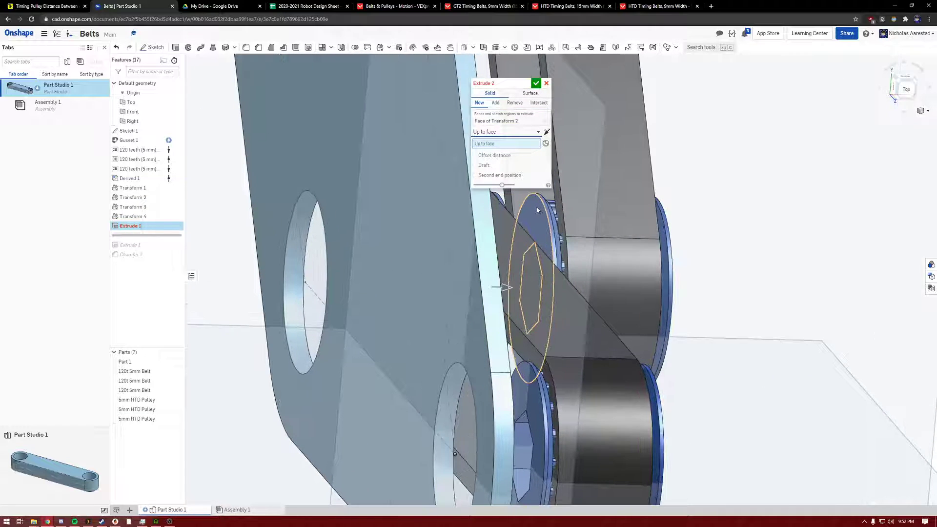
{"action": "left_click", "coordinate": [540, 208]}
{"action": "right_click_drag", "start_coordinate": [576, 203], "coordinate": [544, 159]}
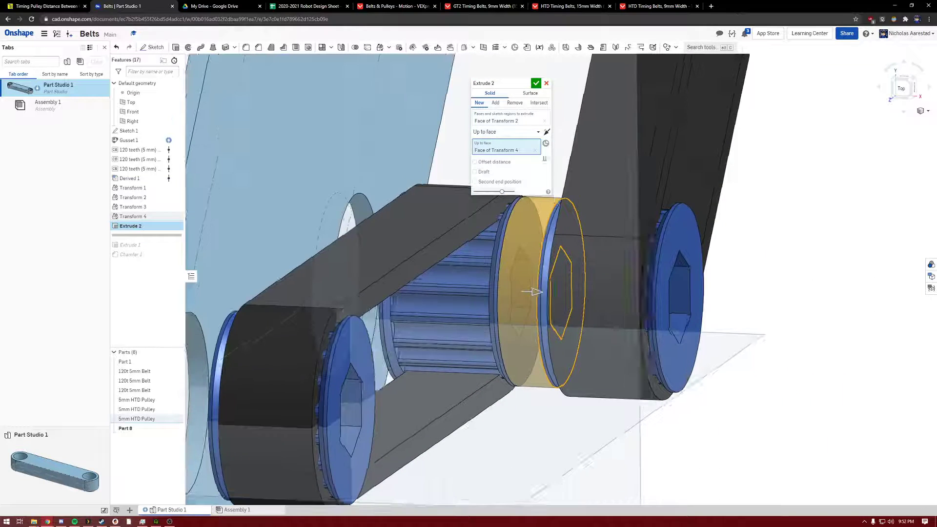
Set the connecting extrusion to Add and merge it with both adjoining pulleys
{"action": "left_click", "coordinate": [495, 103]}
{"action": "right_click_drag", "start_coordinate": [622, 203], "coordinate": [486, 270]}
{"action": "left_click", "coordinate": [486, 269]}
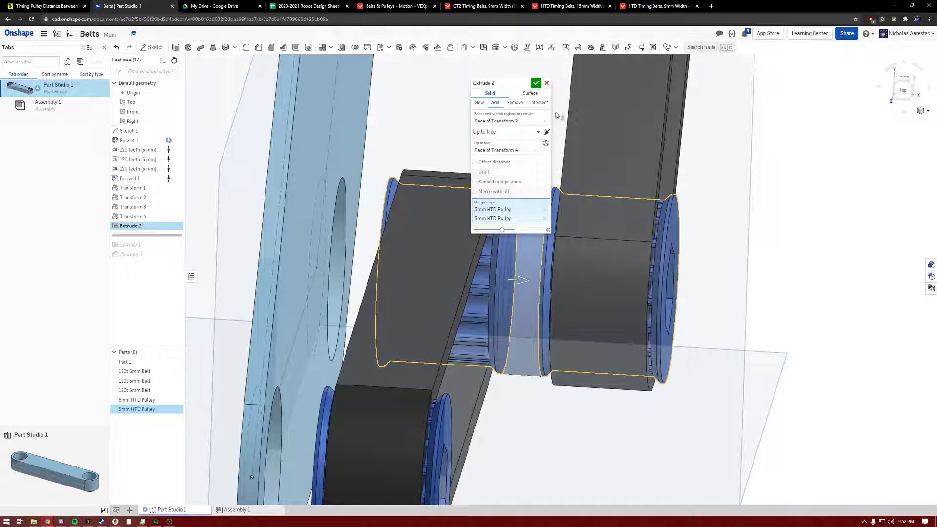
{"action": "left_click", "coordinate": [537, 85]}
Roll the feature history forward past Extrude 1 and Chamfer 1 and examine the joined double pulley
{"action": "scroll", "coordinate": [528, 151], "scroll_direction": "down", "scroll_amount": 3}
{"action": "right_click_drag", "start_coordinate": [522, 214], "coordinate": [439, 380]}
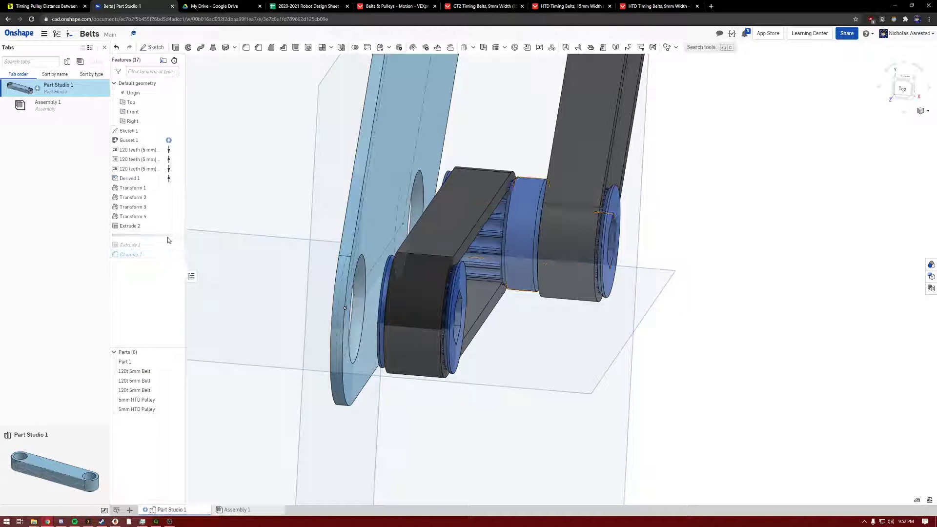
{"action": "left_click_drag", "start_coordinate": [165, 262], "coordinate": [166, 262]}
{"action": "right_click_drag", "start_coordinate": [530, 292], "coordinate": [439, 276]}
{"action": "right_click_drag", "start_coordinate": [495, 230], "coordinate": [529, 259]}
{"action": "scroll", "coordinate": [524, 201], "scroll_direction": "up", "scroll_amount": 3}
{"action": "right_click_drag", "start_coordinate": [524, 201], "coordinate": [480, 161]}
{"action": "scroll", "coordinate": [567, 215], "scroll_direction": "down", "scroll_amount": 3}
{"action": "scroll", "coordinate": [567, 201], "scroll_direction": "up", "scroll_amount": 2}
{"action": "middle_click_drag", "start_coordinate": [567, 201], "coordinate": [541, 250]}
{"action": "right_click_drag", "start_coordinate": [540, 250], "coordinate": [447, 365]}
{"action": "scroll", "coordinate": [517, 307], "scroll_direction": "up", "scroll_amount": 4}
Examine the double pulley, belts and bearing fits in Assembly 1
{"action": "left_click", "coordinate": [228, 510]}
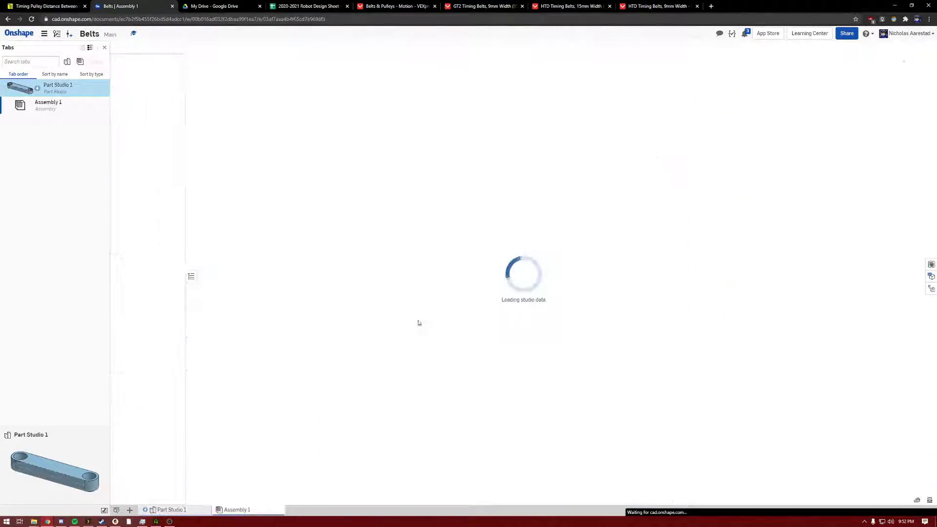
{"action": "mouse_move", "coordinate": [440, 268]}
{"action": "right_mouse_down"}
{"action": "mouse_move", "coordinate": [399, 233]}
{"action": "mouse_move", "coordinate": [430, 259]}
{"action": "right_mouse_up"}
{"action": "scroll", "coordinate": [459, 292], "scroll_direction": "down", "scroll_amount": 4}
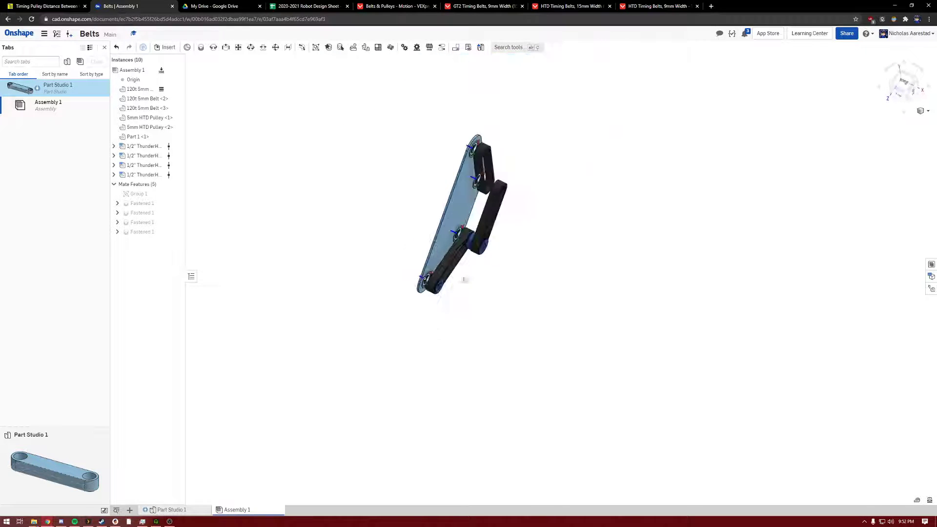
{"action": "scroll", "coordinate": [466, 167], "scroll_direction": "up", "scroll_amount": 4}
{"action": "right_click_drag", "start_coordinate": [467, 168], "coordinate": [481, 342]}
{"action": "scroll", "coordinate": [470, 229], "scroll_direction": "down", "scroll_amount": 3}
{"action": "scroll", "coordinate": [471, 250], "scroll_direction": "up", "scroll_amount": 4}
{"action": "scroll", "coordinate": [477, 360], "scroll_direction": "down", "scroll_amount": 3}
{"action": "scroll", "coordinate": [422, 380], "scroll_direction": "up", "scroll_amount": 3}
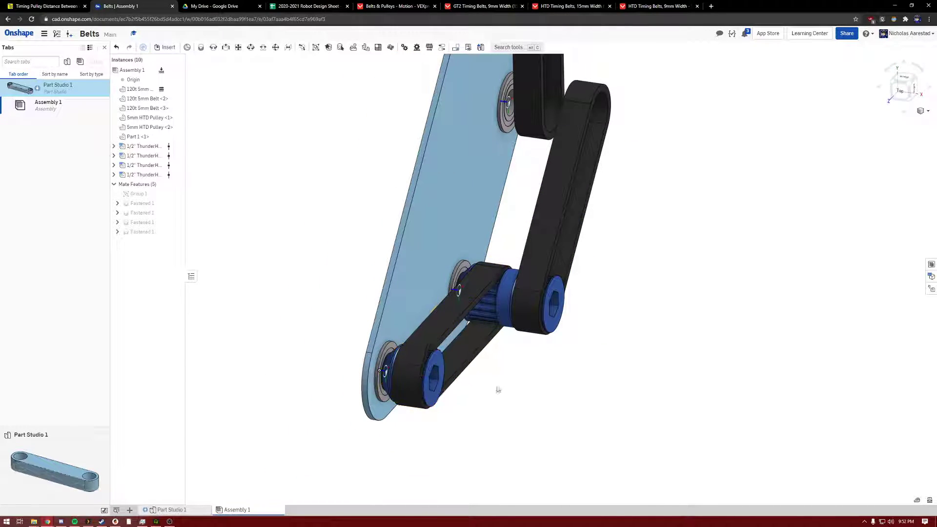
{"action": "scroll", "coordinate": [491, 355], "scroll_direction": "down", "scroll_amount": 3}
{"action": "scroll", "coordinate": [512, 312], "scroll_direction": "up", "scroll_amount": 4}
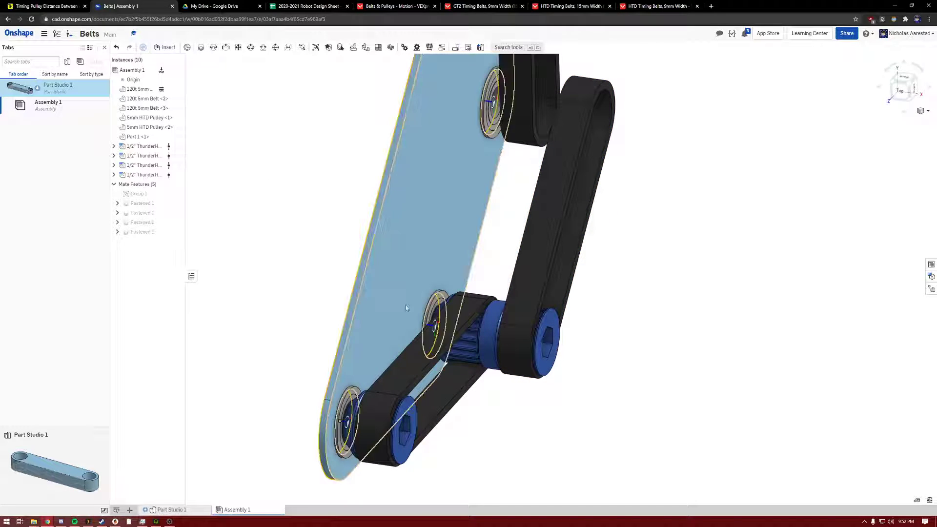
Paste a copy of the double pulley and a copy of the single tapered pulley beside the upper belts
{"action": "left_click", "coordinate": [483, 337]}
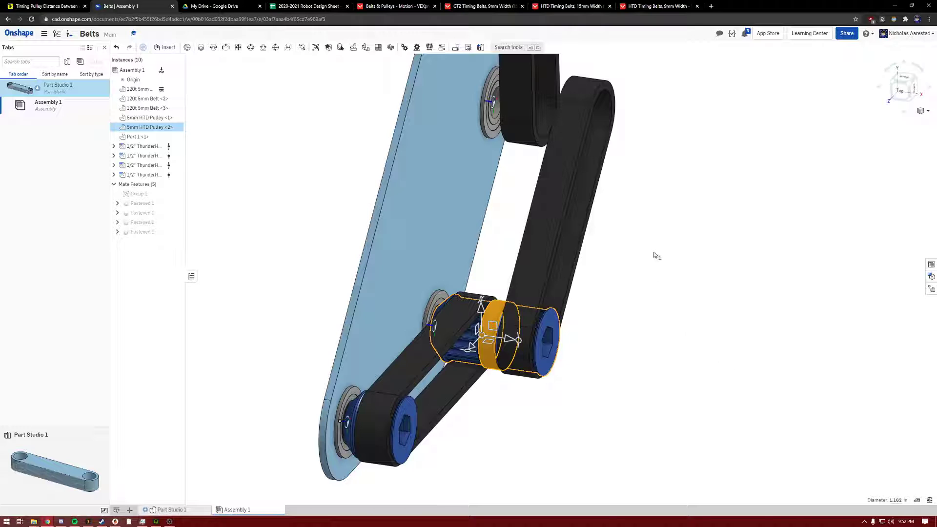
{"action": "left_click", "coordinate": [671, 183]}
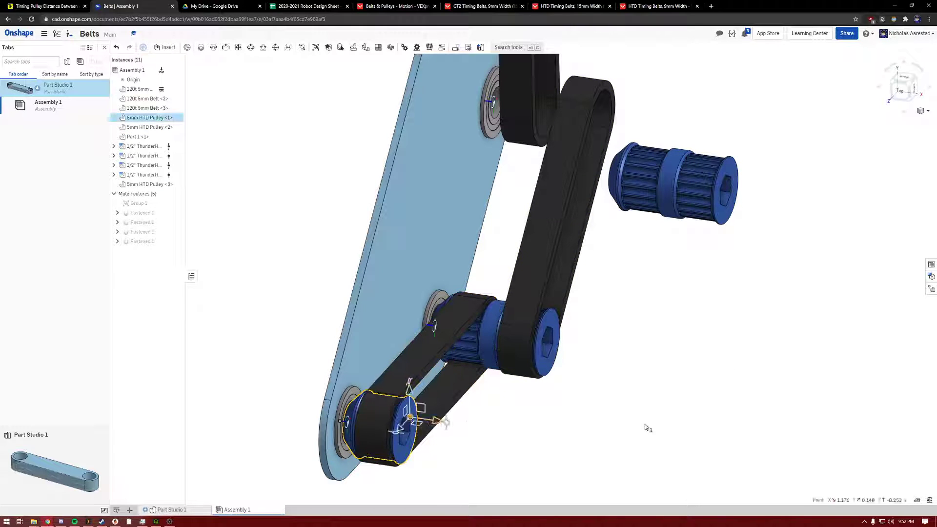
{"action": "left_click", "coordinate": [666, 428]}
{"action": "scroll", "coordinate": [666, 427], "scroll_direction": "down", "scroll_amount": 3}
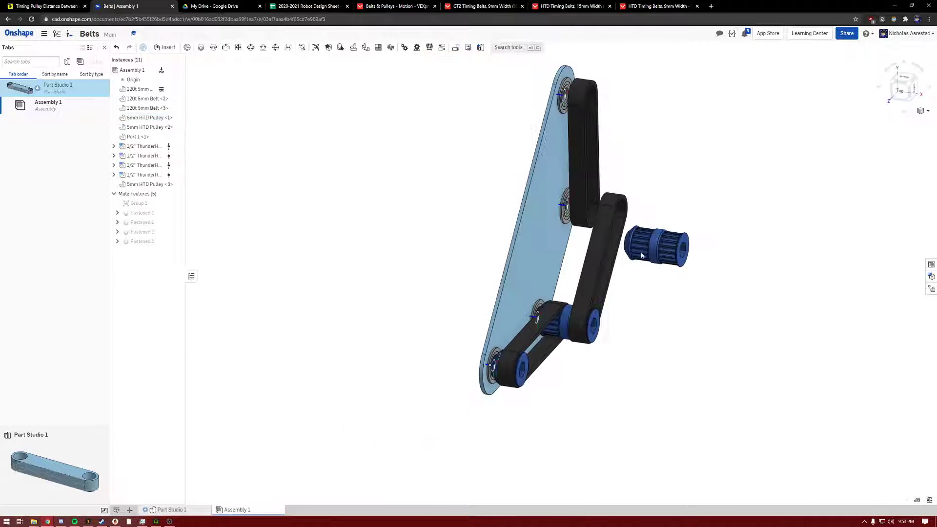
{"action": "scroll", "coordinate": [628, 171], "scroll_direction": "up", "scroll_amount": 3}
{"action": "scroll", "coordinate": [715, 230], "scroll_direction": "down", "scroll_amount": 3}
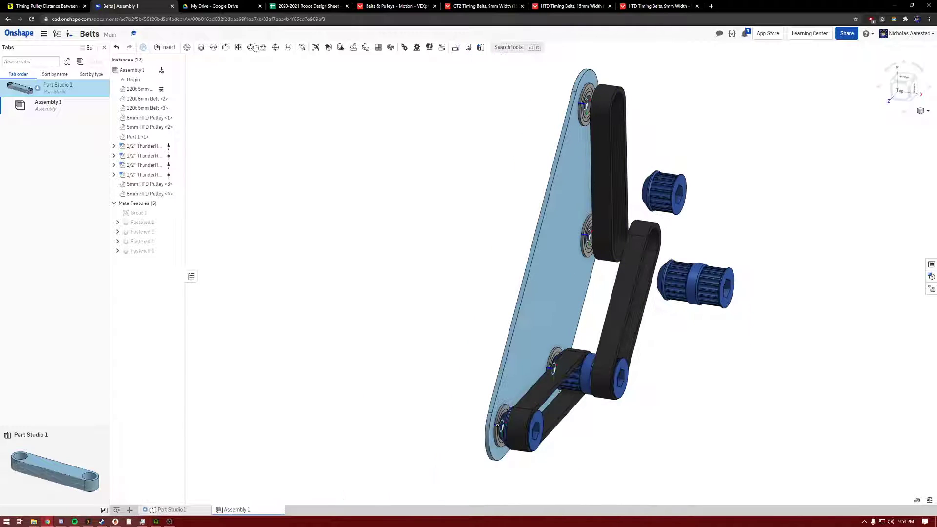
Fasten the tapered end of the copied single pulley to the inner ring of the topmost bearing
{"action": "left_click", "coordinate": [200, 48]}
{"action": "scroll", "coordinate": [635, 164], "scroll_direction": "up", "scroll_amount": 3}
{"action": "left_click", "coordinate": [658, 209]}
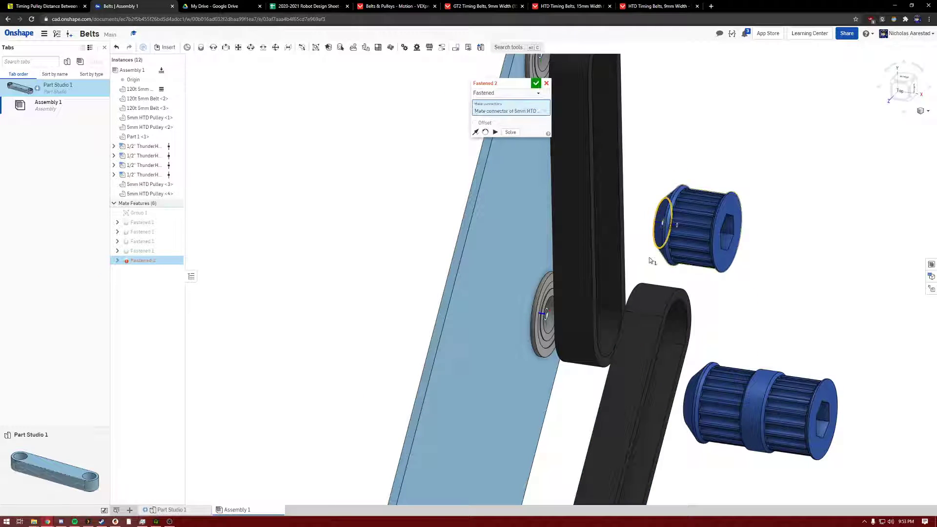
{"action": "scroll", "coordinate": [654, 234], "scroll_direction": "down", "scroll_amount": 3}
{"action": "scroll", "coordinate": [637, 161], "scroll_direction": "up", "scroll_amount": 5}
{"action": "left_click", "coordinate": [631, 166]}
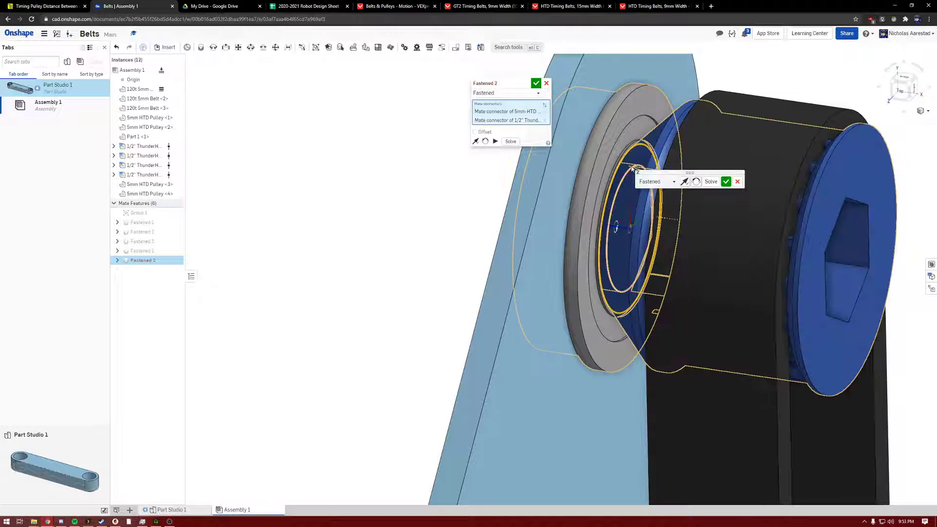
{"action": "left_click", "coordinate": [726, 181]}
Fasten the tapered end of the copied double pulley to the inner ring of the second bearing from the top
{"action": "scroll", "coordinate": [609, 166], "scroll_direction": "down", "scroll_amount": 5}
{"action": "scroll", "coordinate": [609, 166], "scroll_direction": "down", "scroll_amount": 2}
{"action": "scroll", "coordinate": [685, 324], "scroll_direction": "up", "scroll_amount": 4}
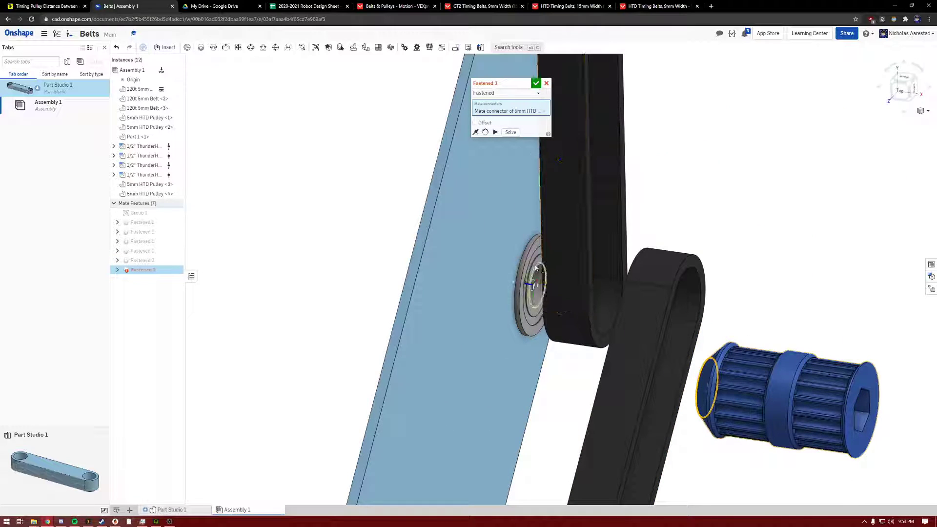
{"action": "left_click", "coordinate": [536, 269]}
{"action": "left_click", "coordinate": [538, 83]}
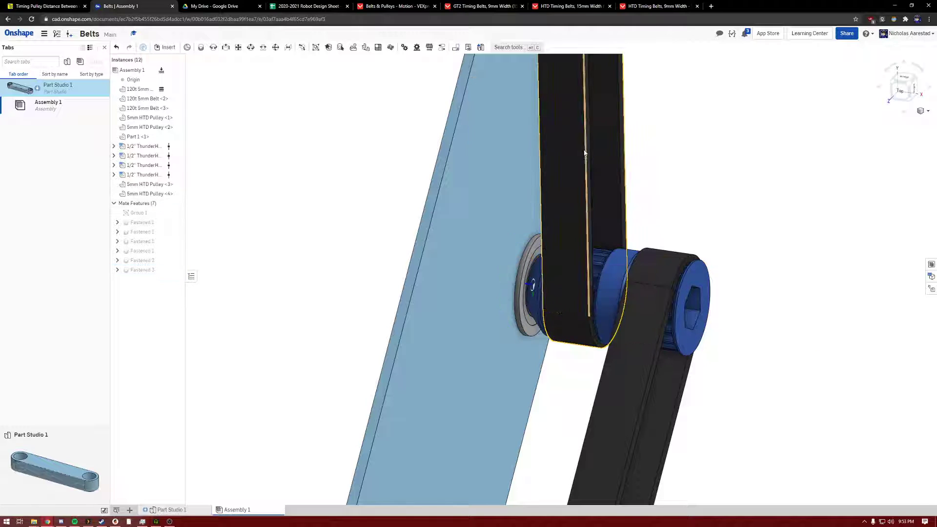
Examine how the newly fastened double pulley carries the upper and middle belts and how it sits against the bearing
{"action": "scroll", "coordinate": [586, 161], "scroll_direction": "down", "scroll_amount": 4}
{"action": "right_click_drag", "start_coordinate": [645, 251], "coordinate": [631, 284]}
{"action": "scroll", "coordinate": [628, 198], "scroll_direction": "up", "scroll_amount": 5}
{"action": "mouse_move", "coordinate": [628, 197]}
{"action": "right_mouse_down"}
{"action": "mouse_move", "coordinate": [596, 244]}
{"action": "mouse_move", "coordinate": [618, 200]}
{"action": "right_mouse_up"}
{"action": "scroll", "coordinate": [664, 213], "scroll_direction": "down", "scroll_amount": 5}
{"action": "right_click_drag", "start_coordinate": [676, 218], "coordinate": [614, 251]}
{"action": "scroll", "coordinate": [613, 252], "scroll_direction": "down", "scroll_amount": 5}
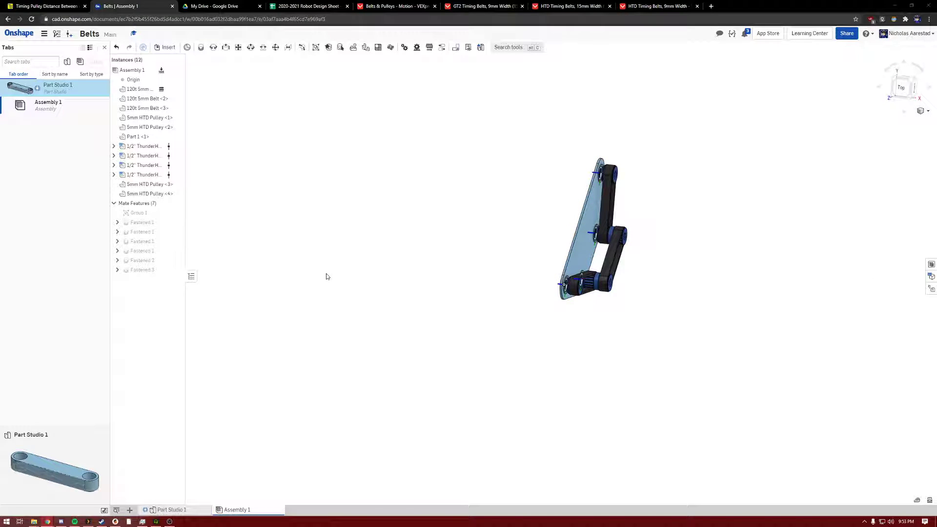
{"action": "scroll", "coordinate": [632, 211], "scroll_direction": "up", "scroll_amount": 6}
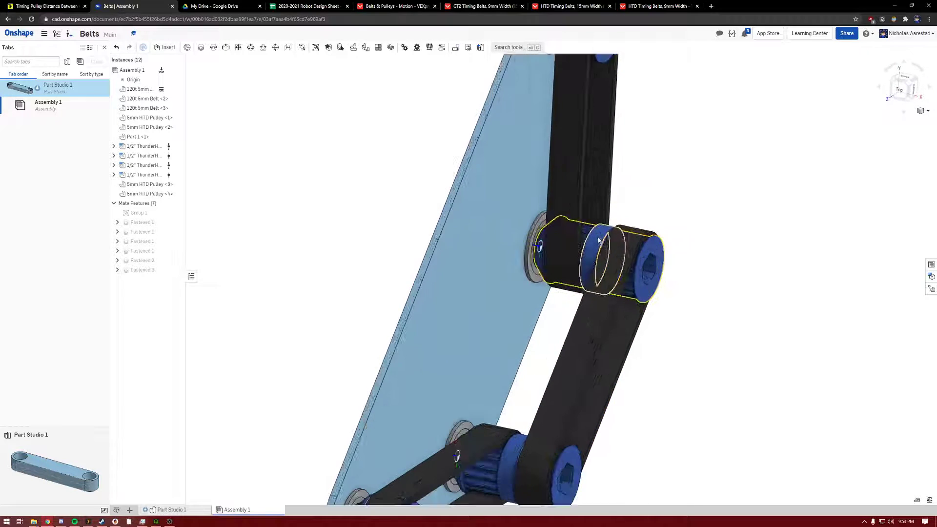
{"action": "scroll", "coordinate": [598, 239], "scroll_direction": "down", "scroll_amount": 4}
{"action": "right_click_drag", "start_coordinate": [598, 239], "coordinate": [568, 272]}
{"action": "scroll", "coordinate": [568, 302], "scroll_direction": "up", "scroll_amount": 4}
{"action": "right_click_drag", "start_coordinate": [569, 308], "coordinate": [581, 292]}
{"action": "scroll", "coordinate": [597, 289], "scroll_direction": "down", "scroll_amount": 4}
{"action": "scroll", "coordinate": [586, 313], "scroll_direction": "up", "scroll_amount": 4}
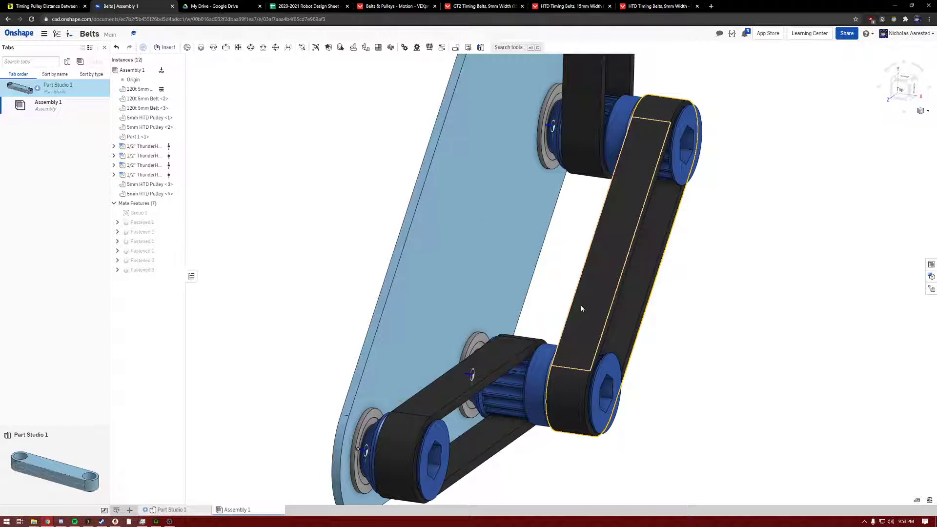
Examine the topmost tapered pulley at its bearing and the complete three-belt run along the gusset plate
{"action": "scroll", "coordinate": [581, 308], "scroll_direction": "down", "scroll_amount": 5}
{"action": "right_click_drag", "start_coordinate": [672, 308], "coordinate": [653, 299]}
{"action": "scroll", "coordinate": [624, 116], "scroll_direction": "up", "scroll_amount": 5}
{"action": "right_click_drag", "start_coordinate": [615, 130], "coordinate": [661, 177]}
{"action": "scroll", "coordinate": [637, 179], "scroll_direction": "down", "scroll_amount": 3}
{"action": "scroll", "coordinate": [637, 179], "scroll_direction": "down", "scroll_amount": 2}
{"action": "scroll", "coordinate": [659, 176], "scroll_direction": "up", "scroll_amount": 6}
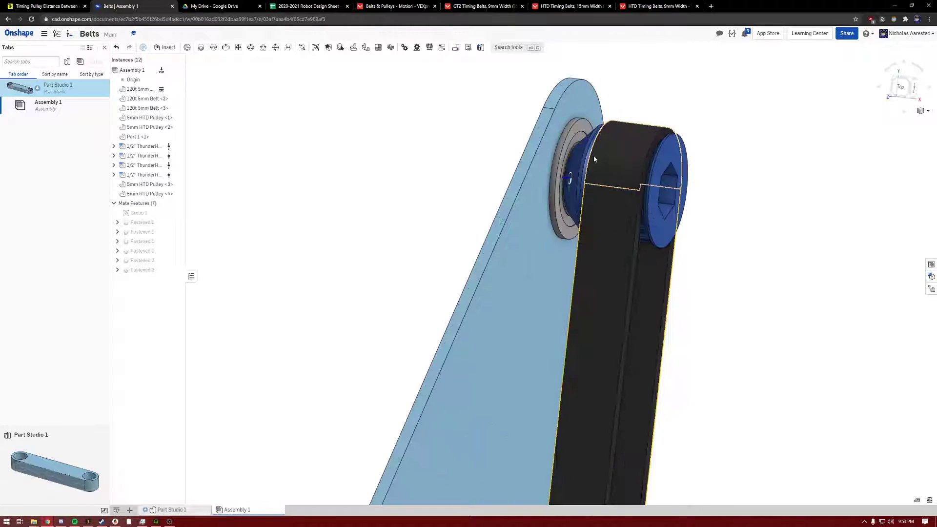
{"action": "scroll", "coordinate": [597, 157], "scroll_direction": "down", "scroll_amount": 2}
{"action": "scroll", "coordinate": [622, 166], "scroll_direction": "up", "scroll_amount": 4}
{"action": "mouse_move", "coordinate": [605, 159]}
{"action": "right_mouse_down"}
{"action": "mouse_move", "coordinate": [567, 158]}
{"action": "mouse_move", "coordinate": [604, 158]}
{"action": "right_mouse_up"}
{"action": "scroll", "coordinate": [604, 158], "scroll_direction": "down", "scroll_amount": 5}
{"action": "scroll", "coordinate": [605, 161], "scroll_direction": "down", "scroll_amount": 5}
{"action": "scroll", "coordinate": [553, 151], "scroll_direction": "up", "scroll_amount": 5}
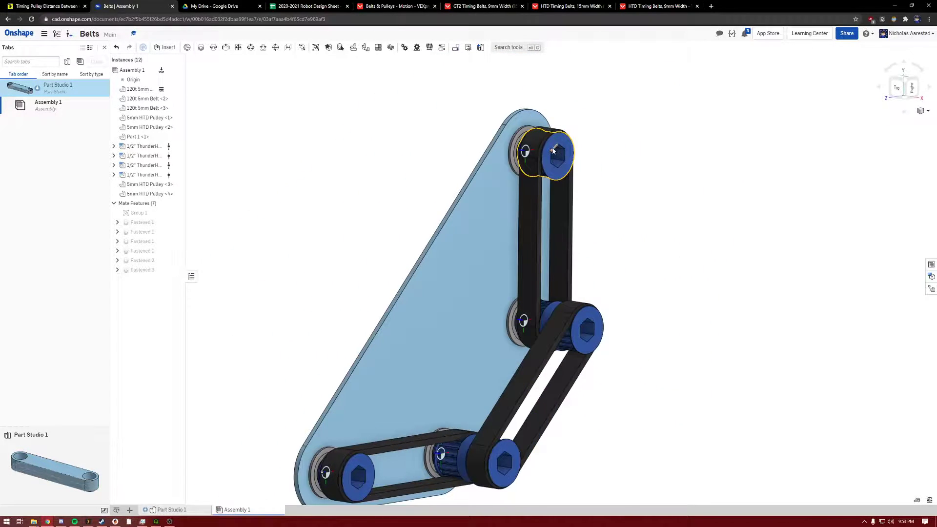
{"action": "right_click_drag", "start_coordinate": [606, 236], "coordinate": [613, 218]}
{"action": "scroll", "coordinate": [575, 146], "scroll_direction": "up", "scroll_amount": 3}
{"action": "scroll", "coordinate": [517, 137], "scroll_direction": "down", "scroll_amount": 3}
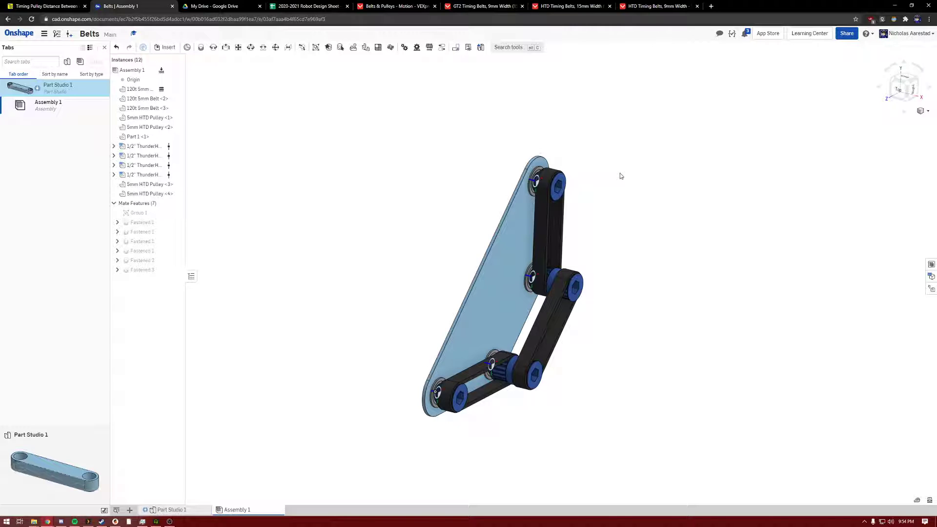
{"action": "mouse_move", "coordinate": [621, 190]}
{"action": "right_mouse_down"}
{"action": "mouse_move", "coordinate": [593, 191]}
{"action": "mouse_move", "coordinate": [617, 203]}
{"action": "mouse_move", "coordinate": [619, 230]}
{"action": "mouse_move", "coordinate": [625, 203]}
{"action": "mouse_move", "coordinate": [612, 198]}
{"action": "right_mouse_up"}
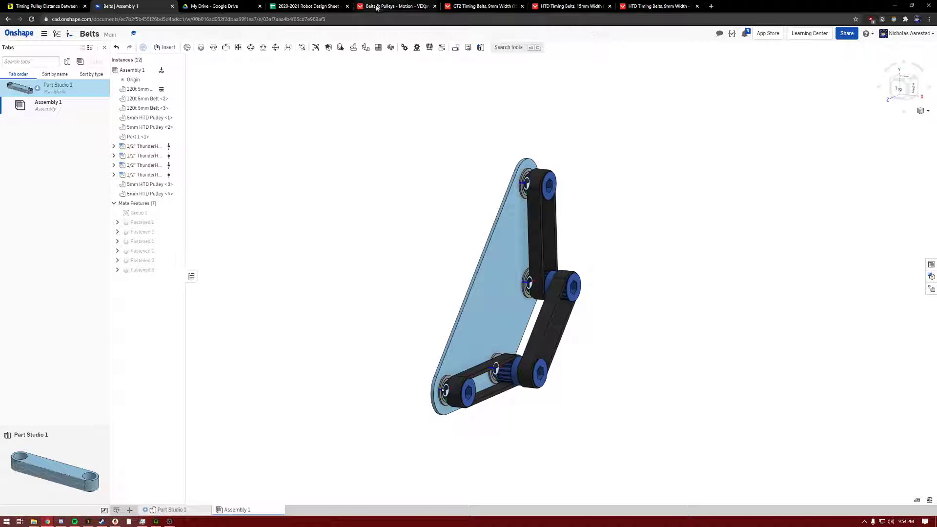
Open vbeltguys.com in a new browser tab and look through its belt catalog categories
{"action": "left_click", "coordinate": [712, 6]}
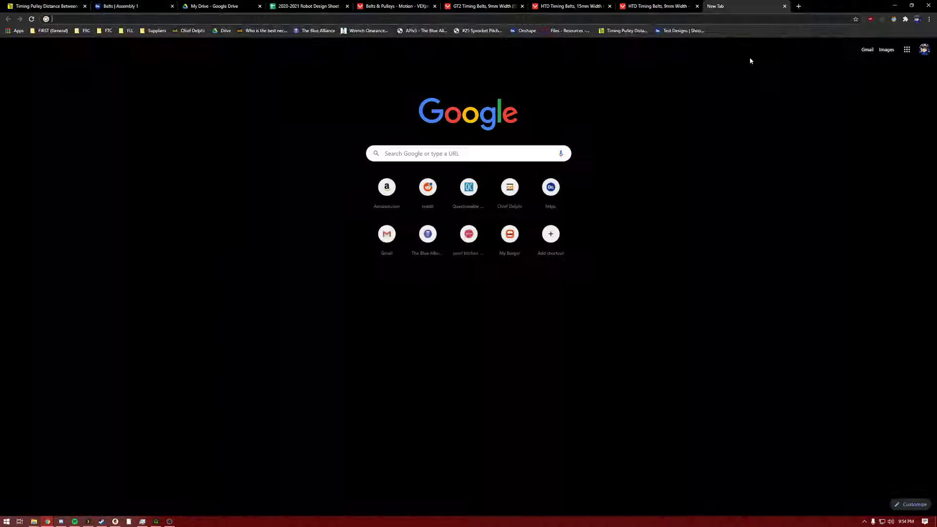
{"action": "type", "text": "vbeltguys.com"}
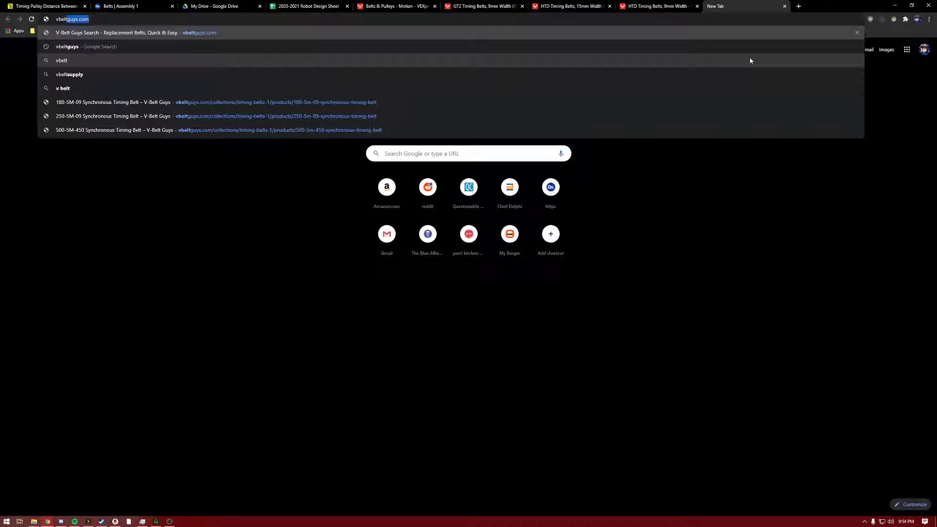
{"action": "key", "text": "Return"}
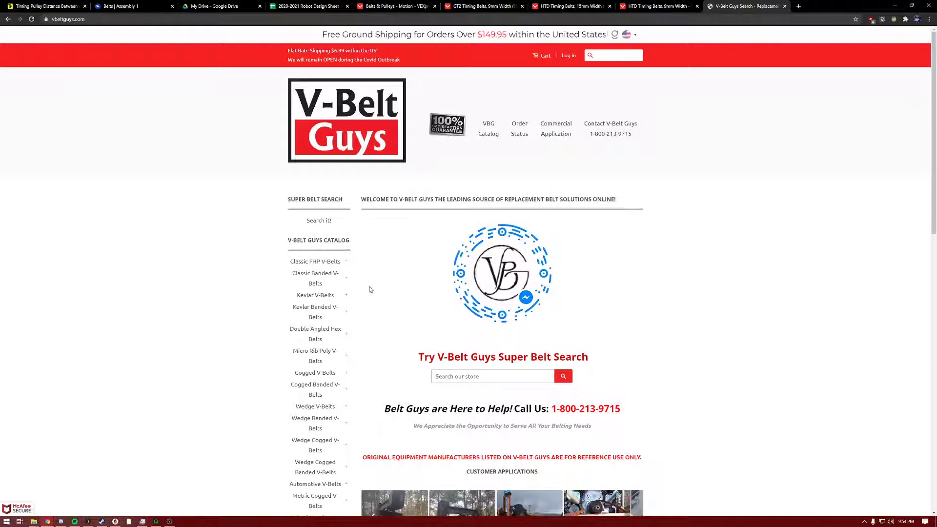
{"action": "scroll", "coordinate": [241, 205], "scroll_direction": "down", "scroll_amount": 3}
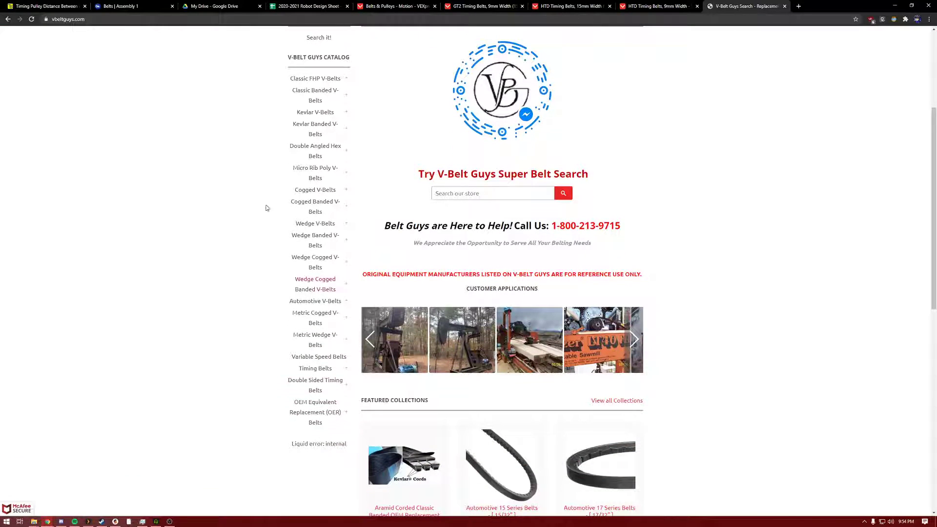
Open the V-Belt Guys product page for the 180-5M-09 Synchronous Timing Belt
{"action": "double_click", "coordinate": [108, 19]}
{"action": "key", "text": "ctrl+a"}
{"action": "type", "text": "ve"}
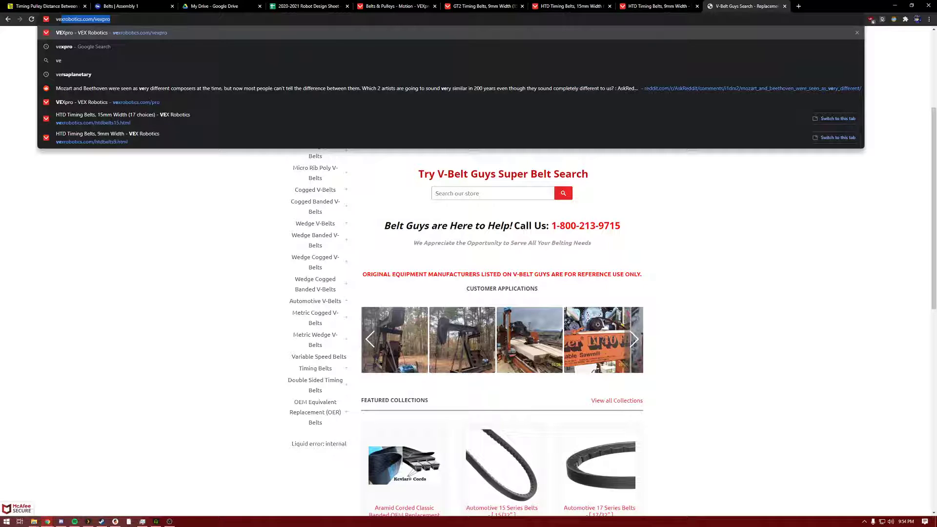
{"action": "key", "text": "BackSpace"}
{"action": "key", "text": "BackSpace"}
{"action": "type", "text": "beltguys.com"}
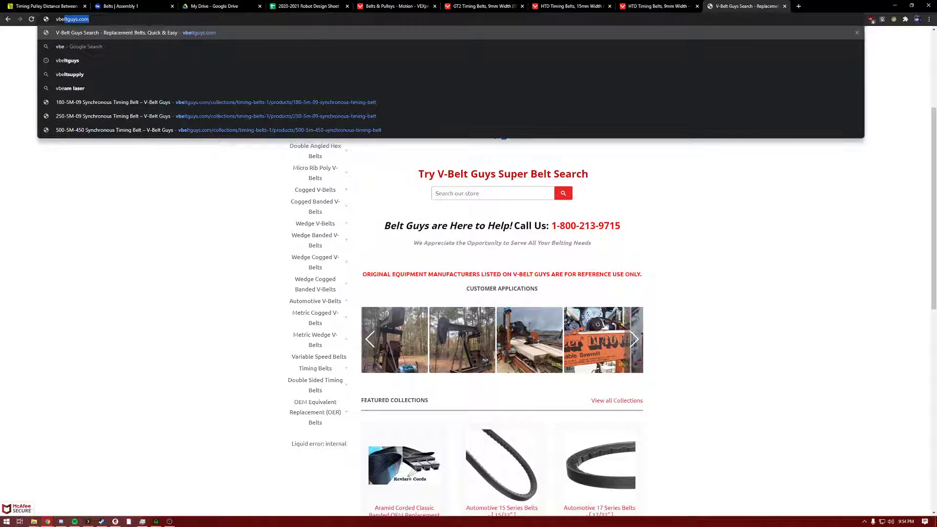
{"action": "key", "text": "Down"}
{"action": "key", "text": "Down"}
{"action": "key", "text": "Down"}
{"action": "key", "text": "Down"}
{"action": "key", "text": "Down"}
{"action": "key", "text": "Down"}
{"action": "key", "text": "Up"}
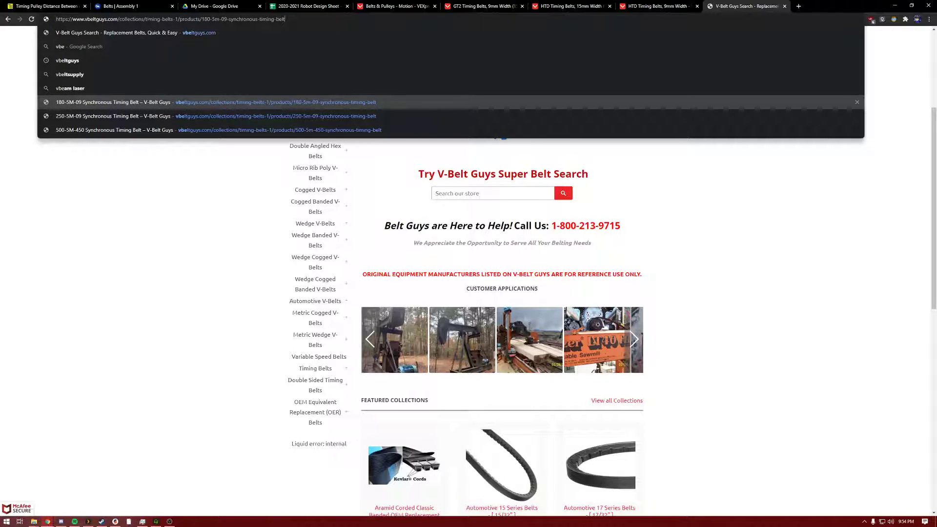
{"action": "key", "text": "Return"}
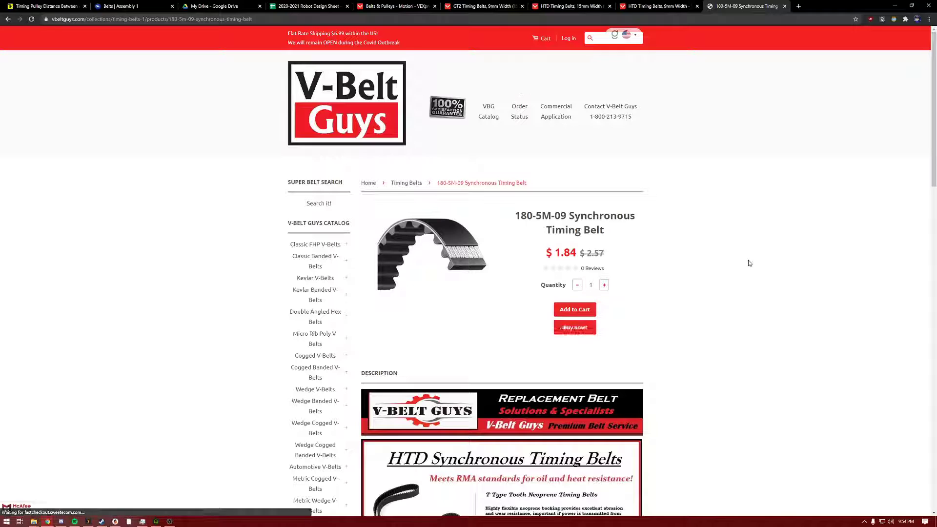
Examine the product name and price of the 180-5M-09 Synchronous Timing Belt
{"action": "left_click_drag", "start_coordinate": [517, 216], "coordinate": [614, 232]}
{"action": "scroll", "coordinate": [612, 237], "scroll_direction": "down", "scroll_amount": 1}
{"action": "scroll", "coordinate": [612, 237], "scroll_direction": "down", "scroll_amount": 2}
{"action": "left_click", "coordinate": [559, 145]}
{"action": "double_click", "coordinate": [559, 145]}
{"action": "left_click", "coordinate": [684, 168]}
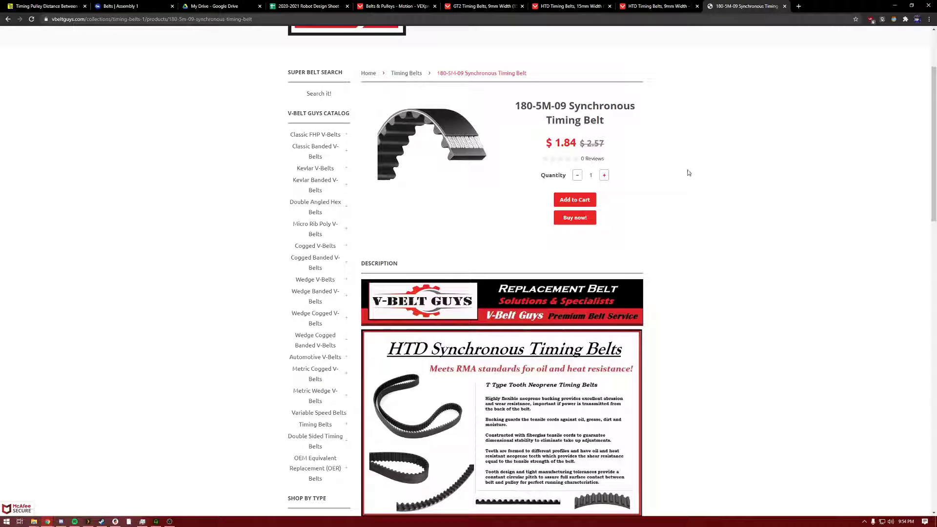
{"action": "scroll", "coordinate": [689, 172], "scroll_direction": "up", "scroll_amount": 2}
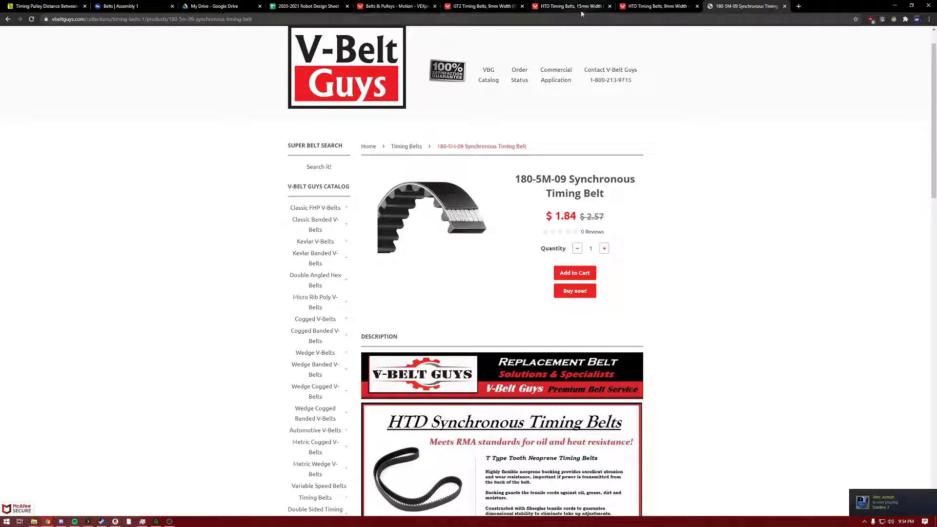
Compare the price of the VEXpro 60T x 9mm Wide Timing Belt (HTD 5mm) with that of the V-Belt Guys belt
{"action": "left_click", "coordinate": [654, 8]}
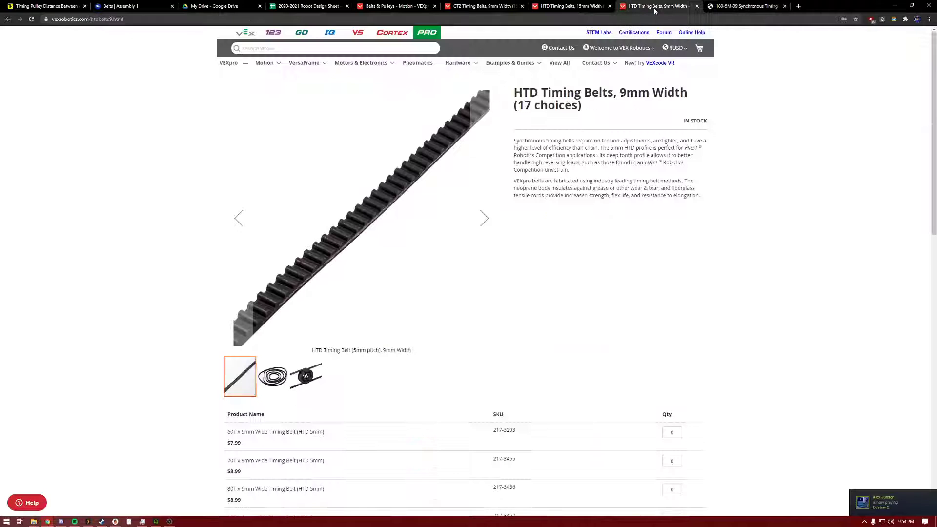
{"action": "scroll", "coordinate": [482, 243], "scroll_direction": "down", "scroll_amount": 2}
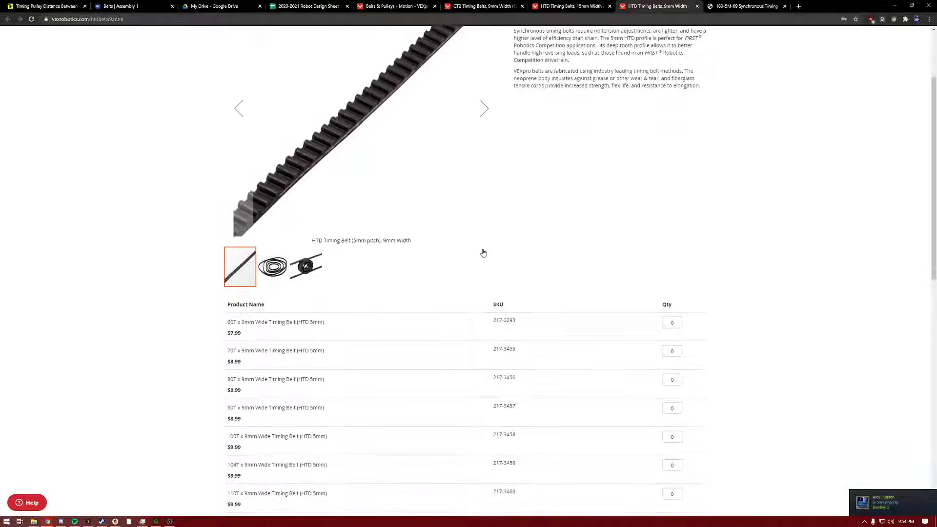
{"action": "left_click_drag", "start_coordinate": [253, 331], "coordinate": [228, 333]}
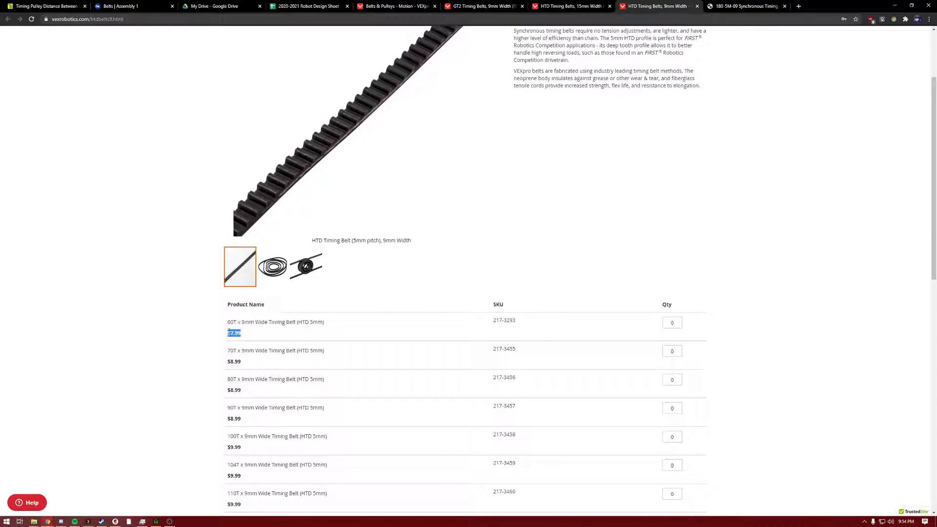
{"action": "left_click", "coordinate": [179, 308]}
{"action": "left_click", "coordinate": [728, 7]}
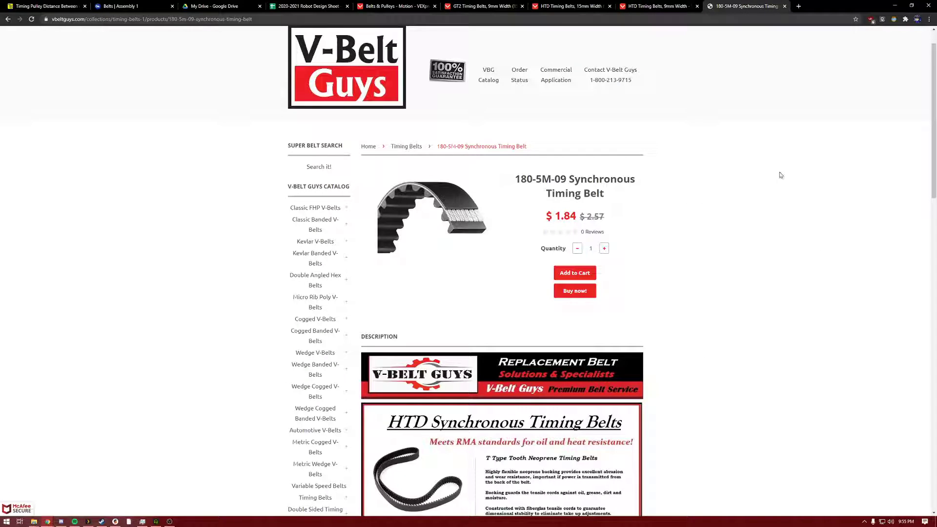
{"action": "double_click", "coordinate": [557, 221]}
{"action": "left_click", "coordinate": [691, 210]}
Open shop.polybelt.com in a new browser tab and look at the timing belt types in its Belts category
{"action": "left_click", "coordinate": [800, 6]}
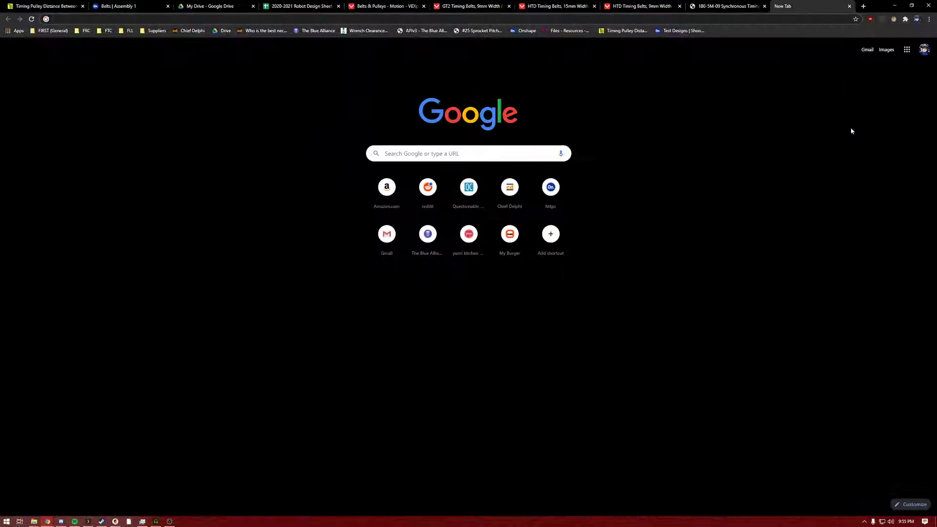
{"action": "type", "text": "sh"}
{"action": "key", "text": "Return"}
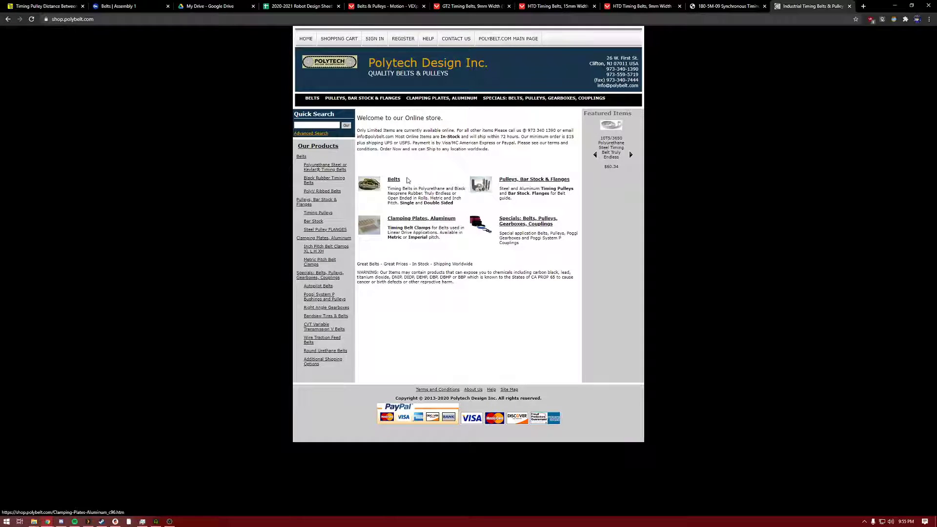
{"action": "left_click", "coordinate": [396, 180]}
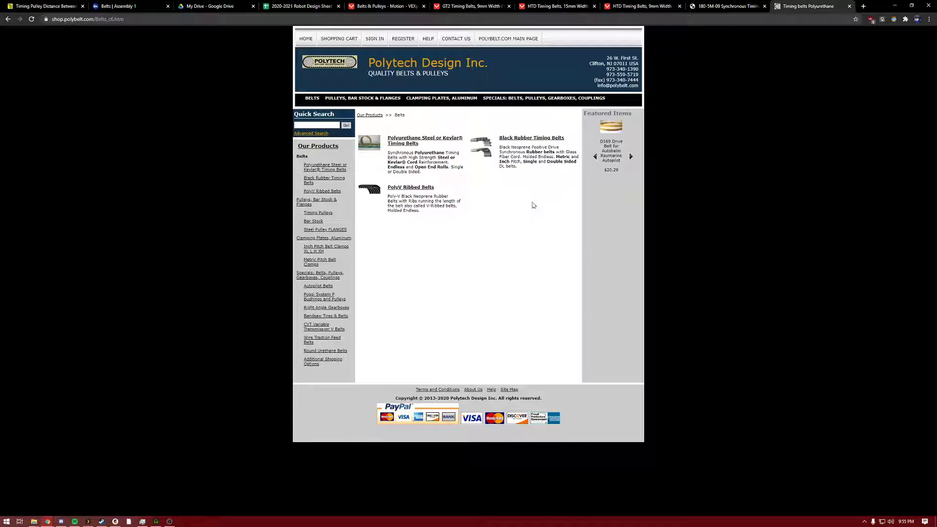
{"action": "left_click", "coordinate": [420, 140]}
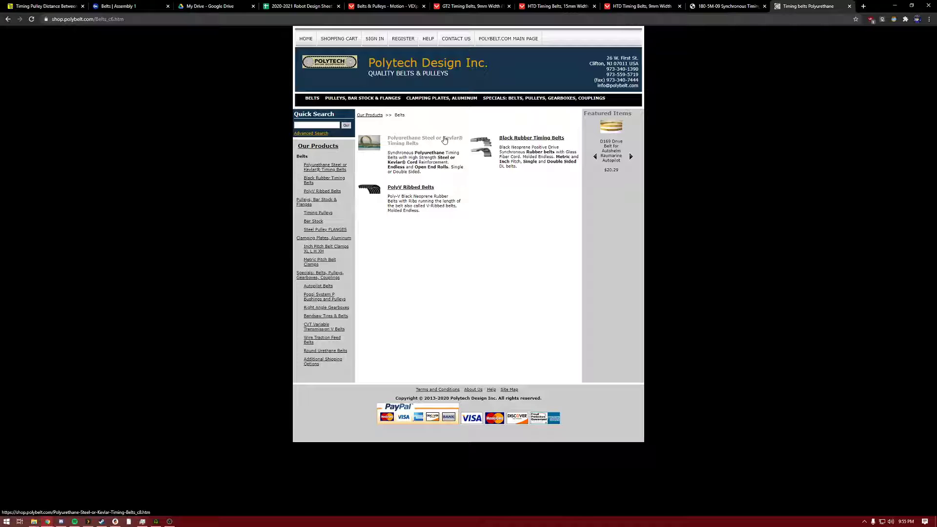
Return to Assembly 1 of the Belts document in Onshape and examine the finished belt and pulley run
{"action": "left_click", "coordinate": [706, 7]}
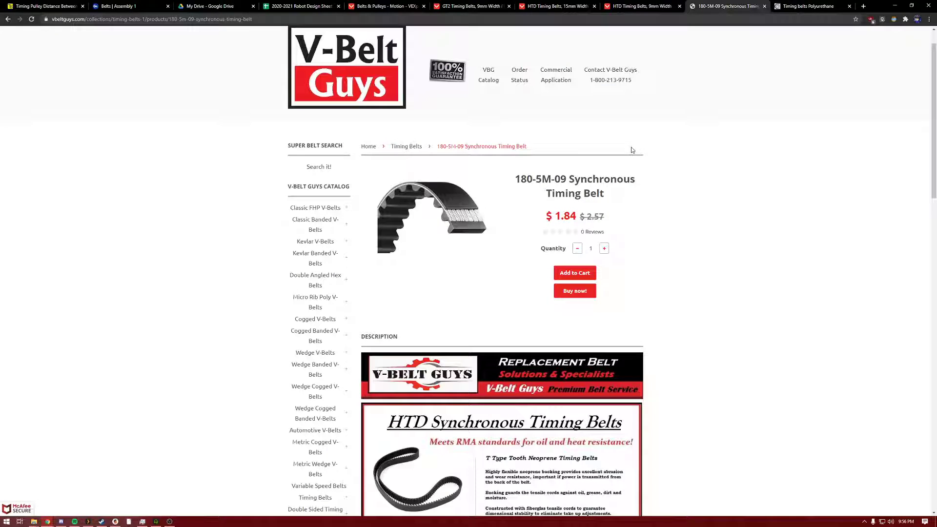
{"action": "left_click", "coordinate": [118, 5]}
{"action": "scroll", "coordinate": [504, 205], "scroll_direction": "up", "scroll_amount": 5}
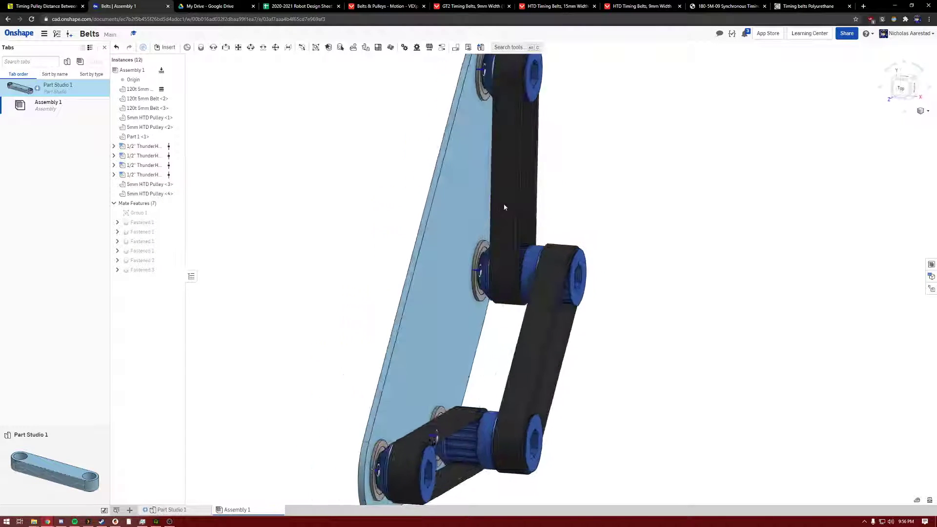
{"action": "scroll", "coordinate": [504, 266], "scroll_direction": "down", "scroll_amount": 4}
{"action": "scroll", "coordinate": [477, 225], "scroll_direction": "up", "scroll_amount": 5}
{"action": "scroll", "coordinate": [477, 225], "scroll_direction": "down", "scroll_amount": 5}
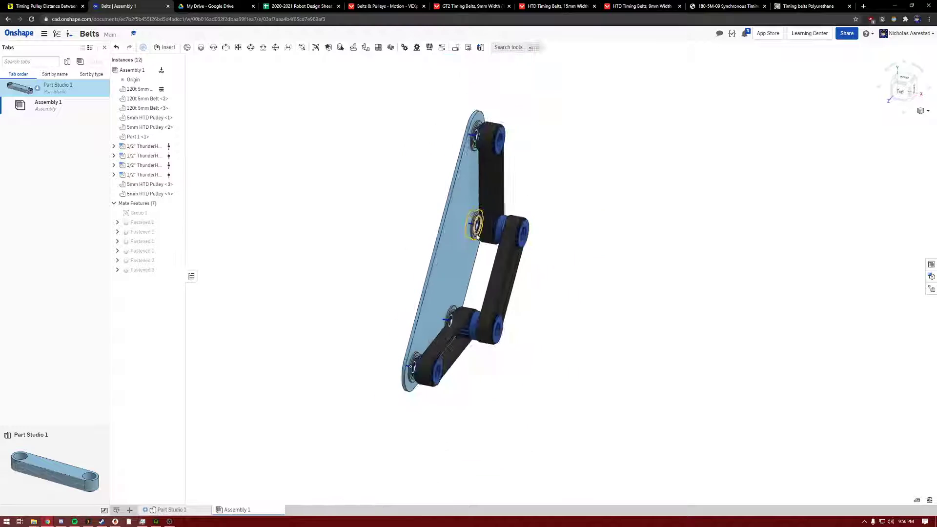
{"action": "scroll", "coordinate": [479, 218], "scroll_direction": "up", "scroll_amount": 4}
{"action": "scroll", "coordinate": [481, 208], "scroll_direction": "down", "scroll_amount": 3}
{"action": "scroll", "coordinate": [527, 158], "scroll_direction": "up", "scroll_amount": 3}
{"action": "scroll", "coordinate": [527, 157], "scroll_direction": "down", "scroll_amount": 3}
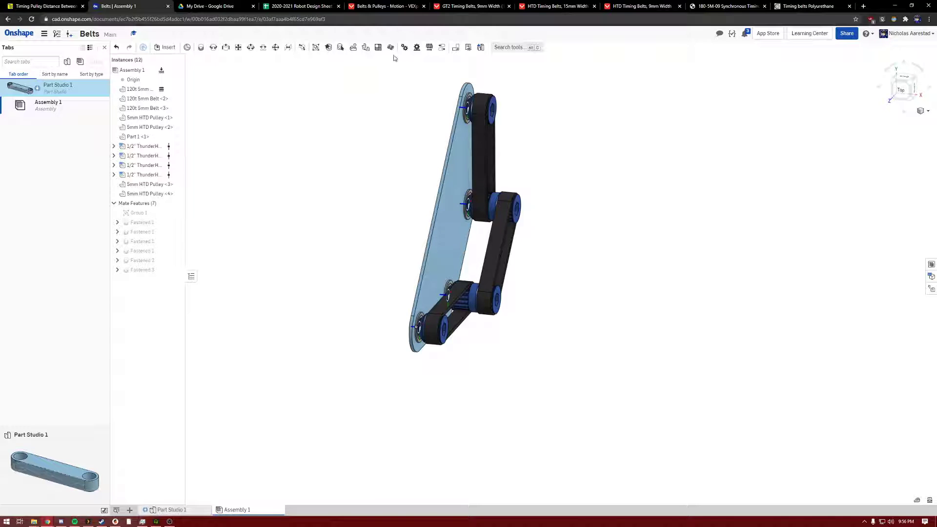
Start a linear pattern in the assembly with the three 120t 5mm Belt instances as the instances to repeat
{"action": "left_click", "coordinate": [377, 47]}
{"action": "scroll", "coordinate": [580, 293], "scroll_direction": "down", "scroll_amount": 2}
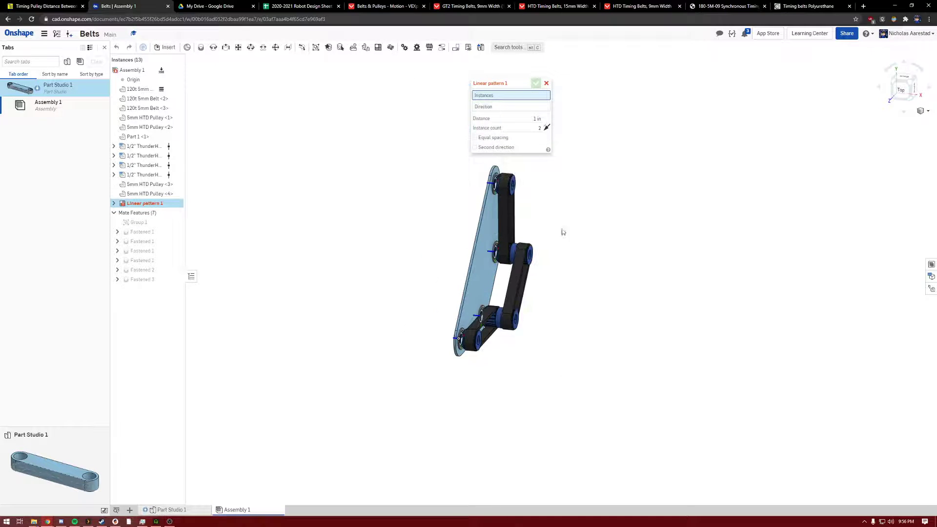
{"action": "scroll", "coordinate": [556, 215], "scroll_direction": "up", "scroll_amount": 2}
{"action": "left_click", "coordinate": [476, 218]}
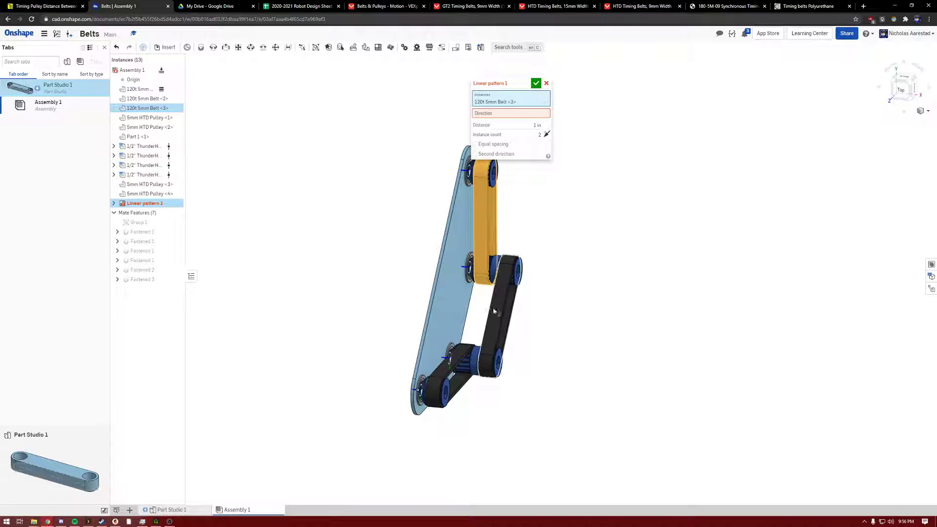
{"action": "left_click", "coordinate": [494, 311]}
{"action": "left_click", "coordinate": [449, 378]}
Set the pattern direction with the short widthwise edge of 120t 5mm Belt <3>, pointing away from the gusset plate
{"action": "left_click", "coordinate": [491, 131]}
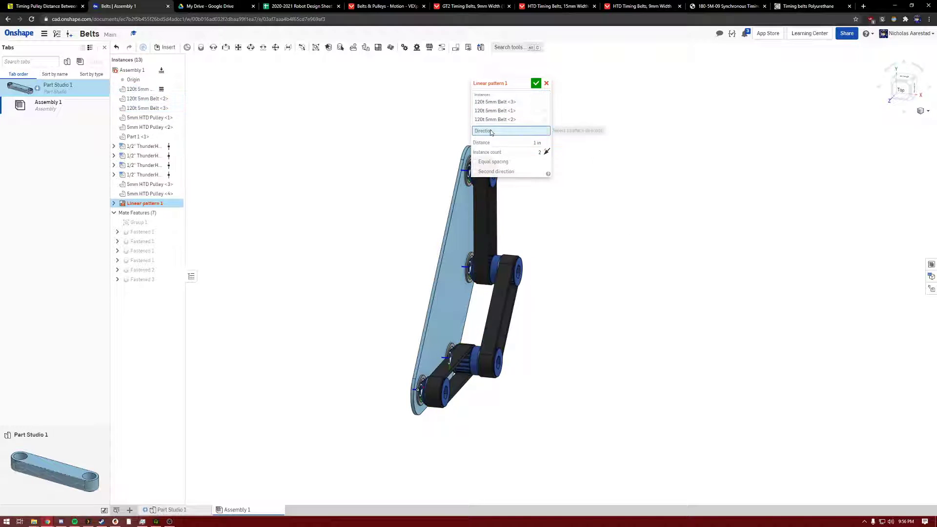
{"action": "scroll", "coordinate": [531, 266], "scroll_direction": "up", "scroll_amount": 3}
{"action": "left_click", "coordinate": [475, 285]}
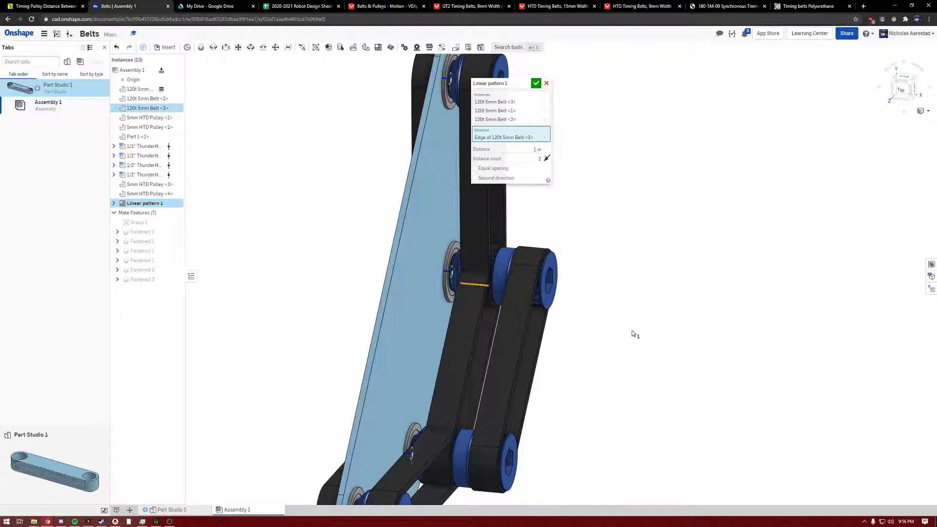
{"action": "scroll", "coordinate": [583, 303], "scroll_direction": "down", "scroll_amount": 3}
Set the belt pattern's spacing distance to 2 in
{"action": "left_click", "coordinate": [540, 158]}
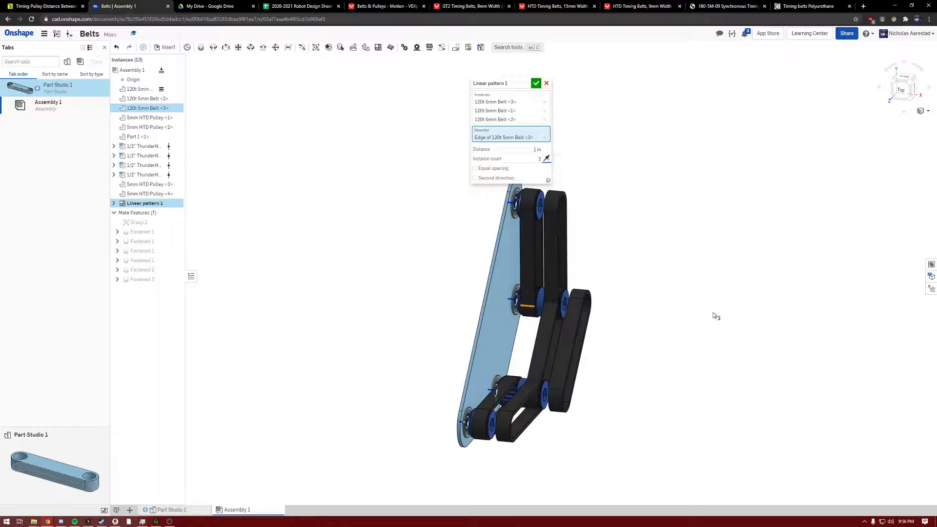
{"action": "mouse_move", "coordinate": [625, 233]}
{"action": "right_mouse_down"}
{"action": "mouse_move", "coordinate": [644, 228]}
{"action": "mouse_move", "coordinate": [638, 235]}
{"action": "right_mouse_up"}
{"action": "left_click", "coordinate": [518, 149]}
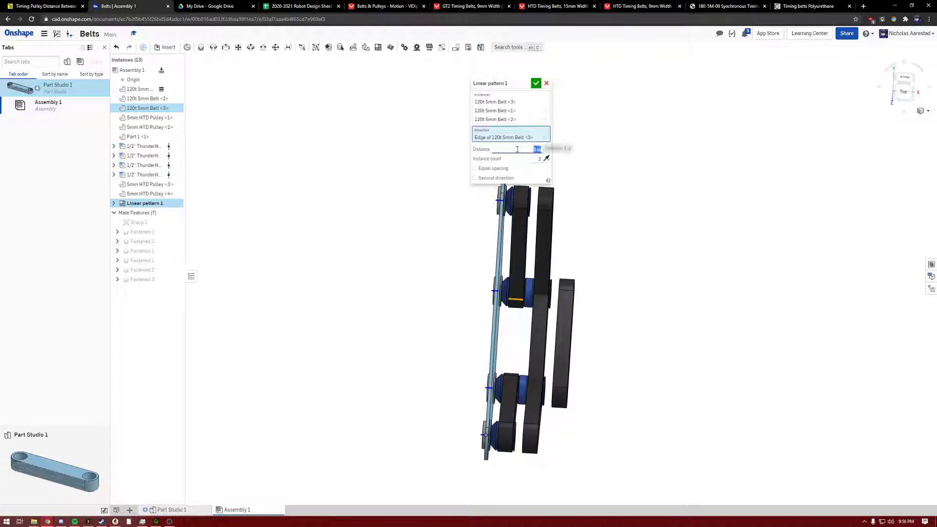
{"action": "type", "text": "2"}
{"action": "key", "text": "Return"}
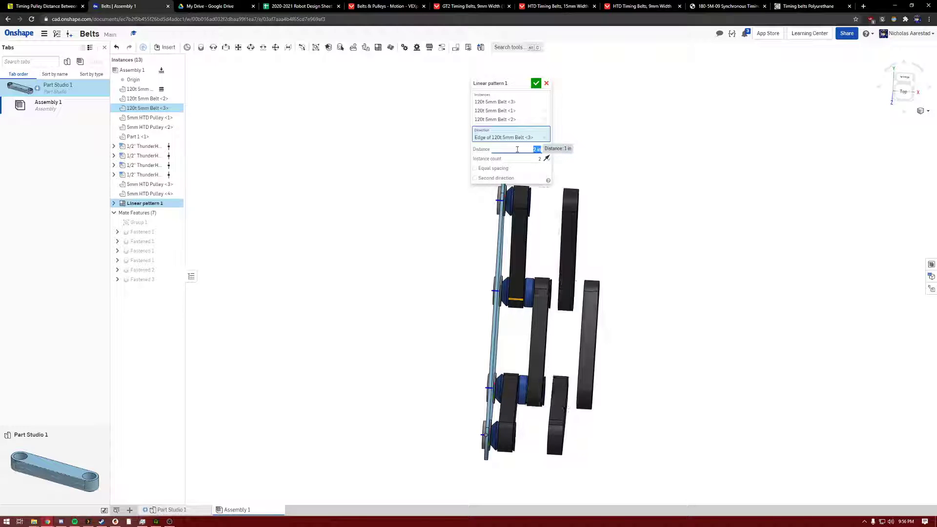
Set the belt pattern's instance count to 7, accept the linear pattern and inspect the repeated belt rows
{"action": "left_click", "coordinate": [540, 159]}
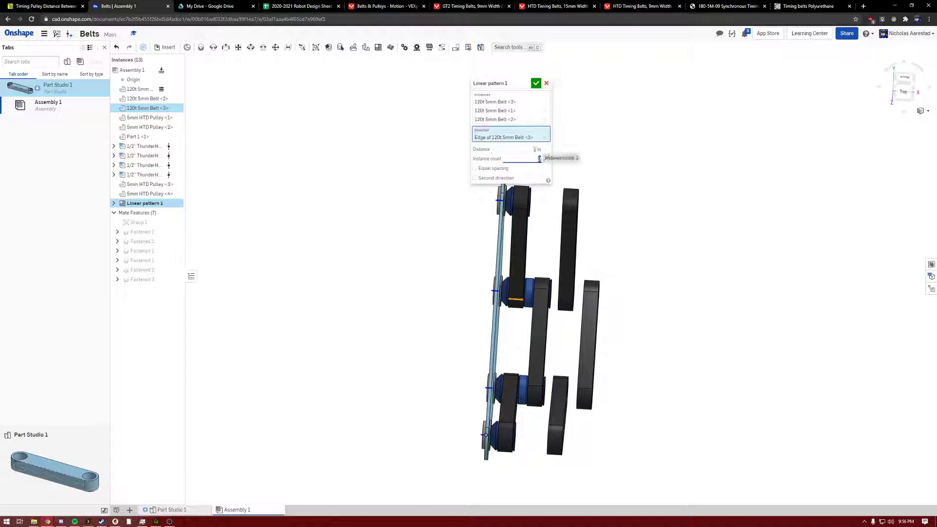
{"action": "type", "text": "7"}
{"action": "right_click_drag", "start_coordinate": [765, 312], "coordinate": [739, 320]}
{"action": "scroll", "coordinate": [661, 291], "scroll_direction": "down", "scroll_amount": 3}
{"action": "scroll", "coordinate": [664, 291], "scroll_direction": "up", "scroll_amount": 3}
{"action": "mouse_move", "coordinate": [667, 290]}
{"action": "right_mouse_down"}
{"action": "mouse_move", "coordinate": [683, 275]}
{"action": "mouse_move", "coordinate": [663, 302]}
{"action": "mouse_move", "coordinate": [696, 266]}
{"action": "mouse_move", "coordinate": [686, 254]}
{"action": "mouse_move", "coordinate": [670, 273]}
{"action": "right_mouse_up"}
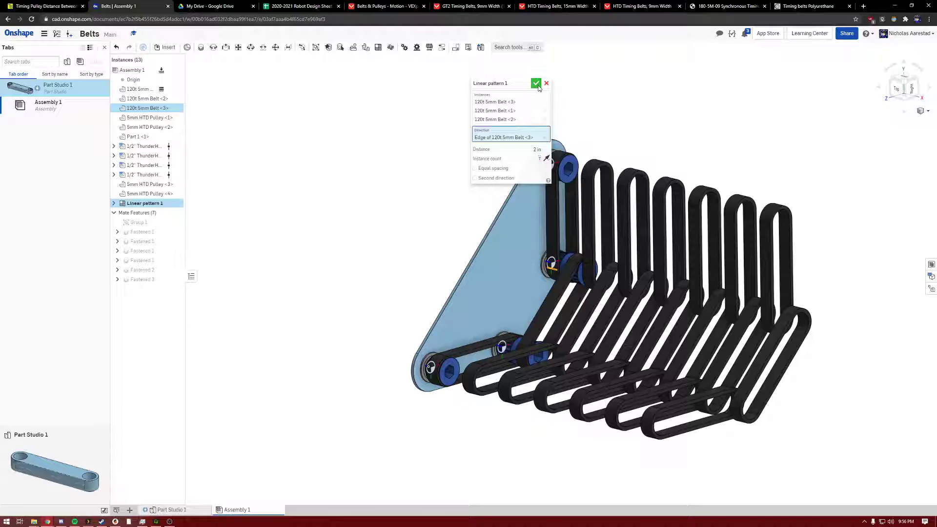
{"action": "left_click", "coordinate": [536, 83]}
{"action": "right_click_drag", "start_coordinate": [634, 341], "coordinate": [637, 262]}
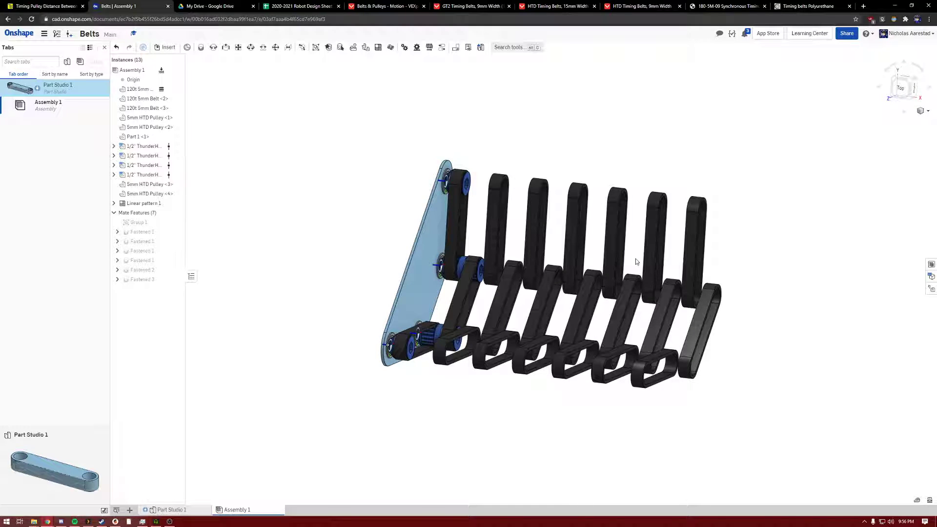
{"action": "right_click_drag", "start_coordinate": [546, 151], "coordinate": [540, 168]}
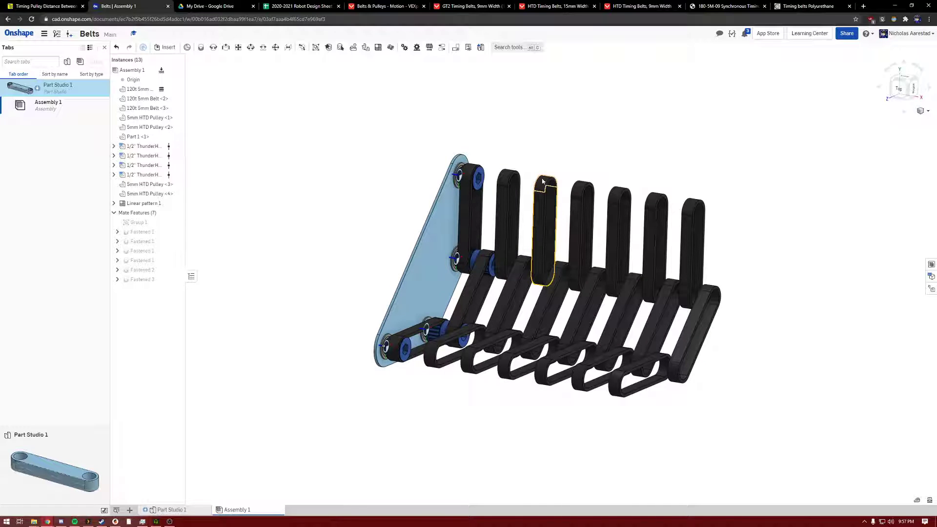